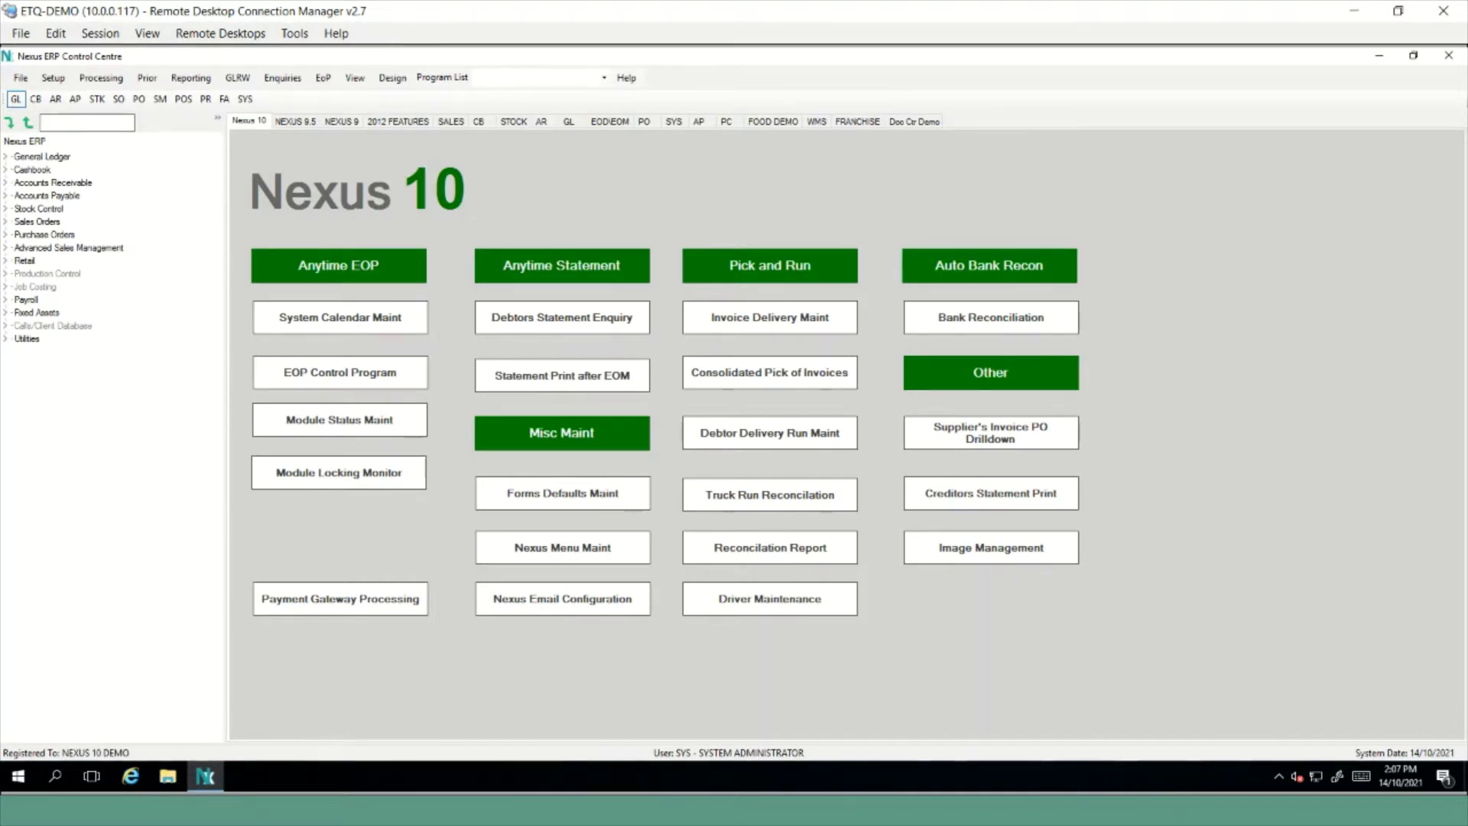
Open the Accounts Receivable section of the system Control File Enquiry
left_click(63, 123)
left_click(246, 100)
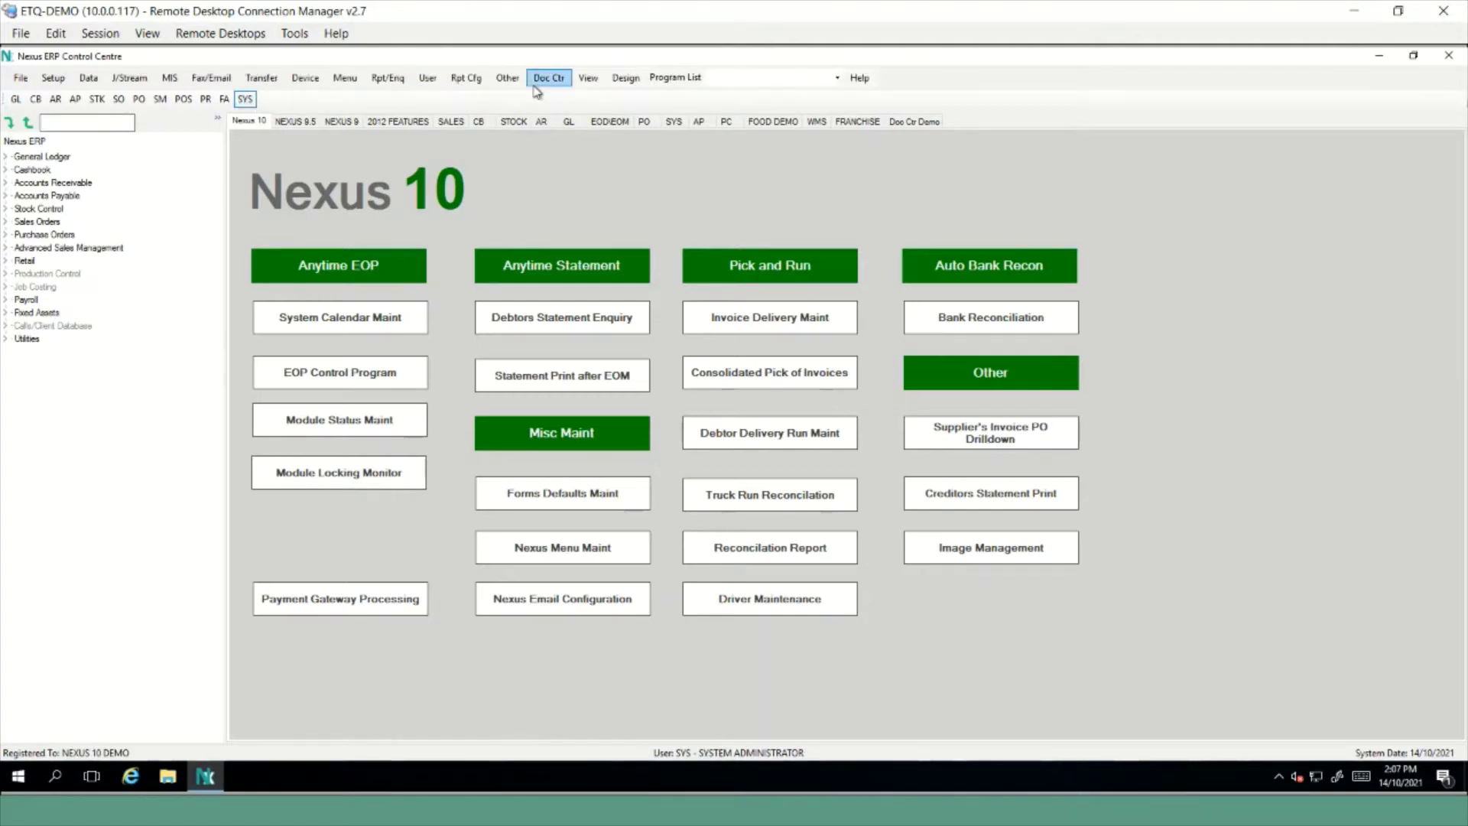
left_click(397, 81)
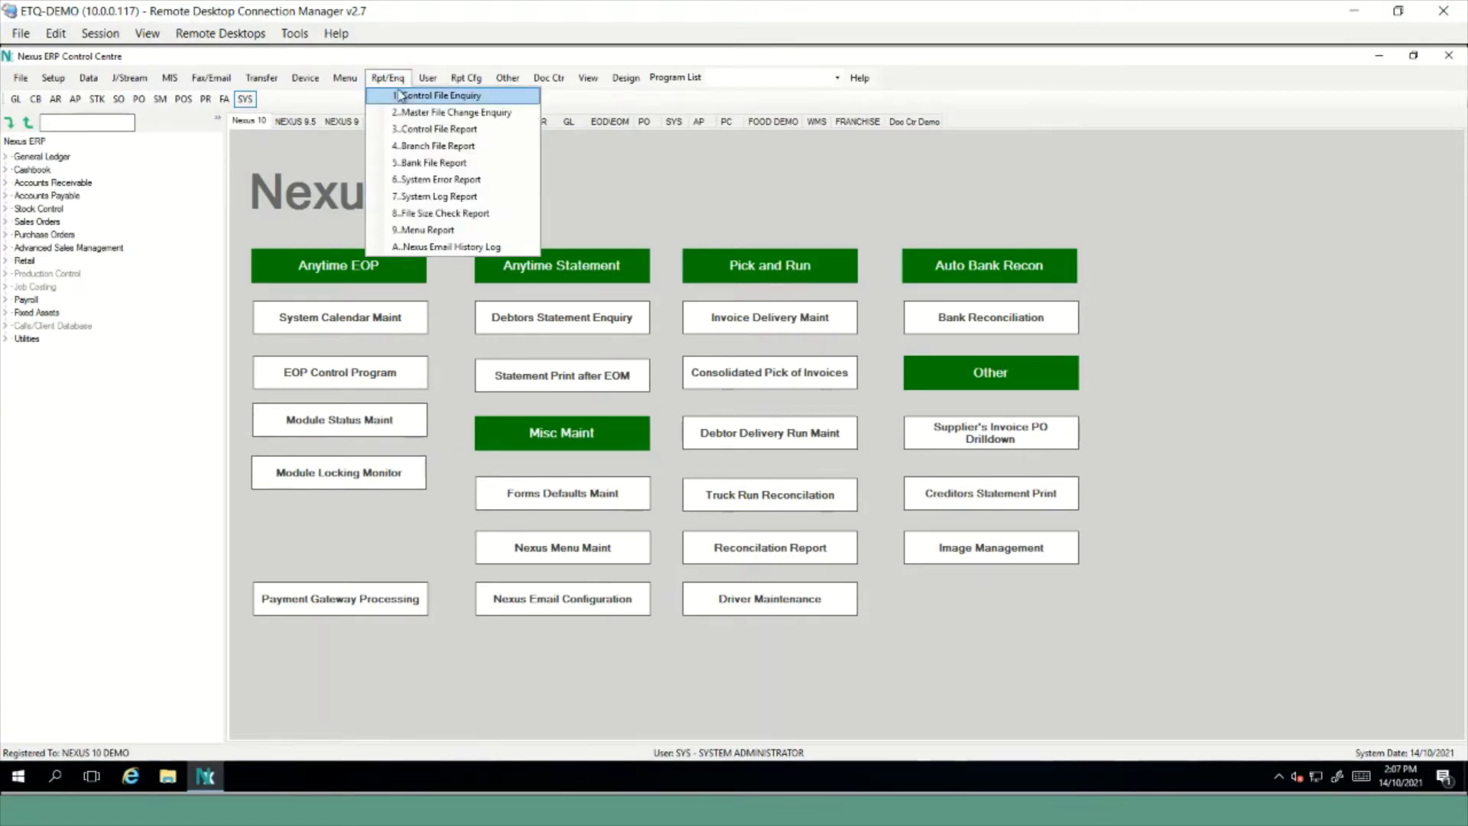
left_click(401, 95)
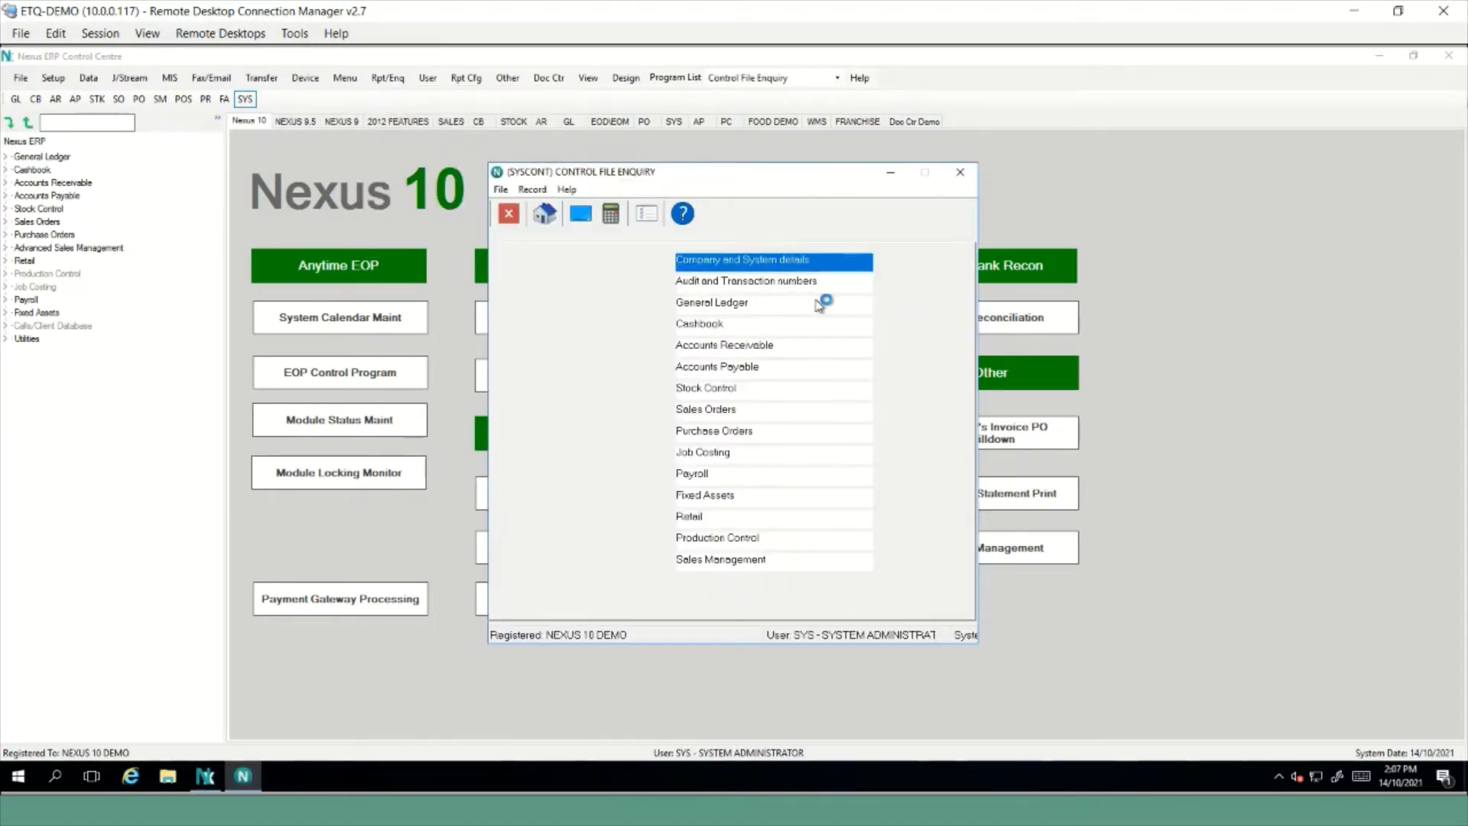
left_click(742, 348)
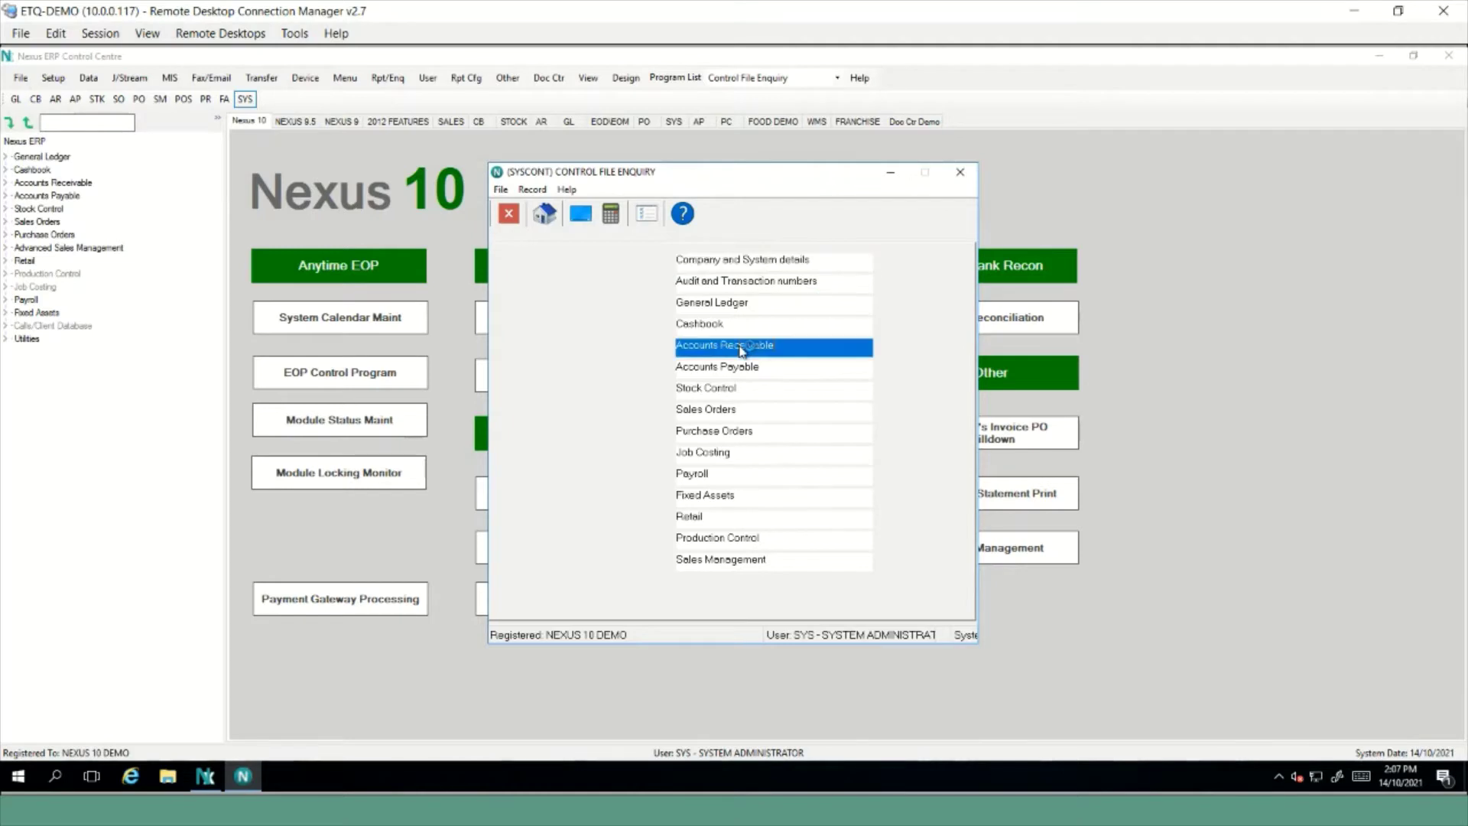
double_click(742, 348)
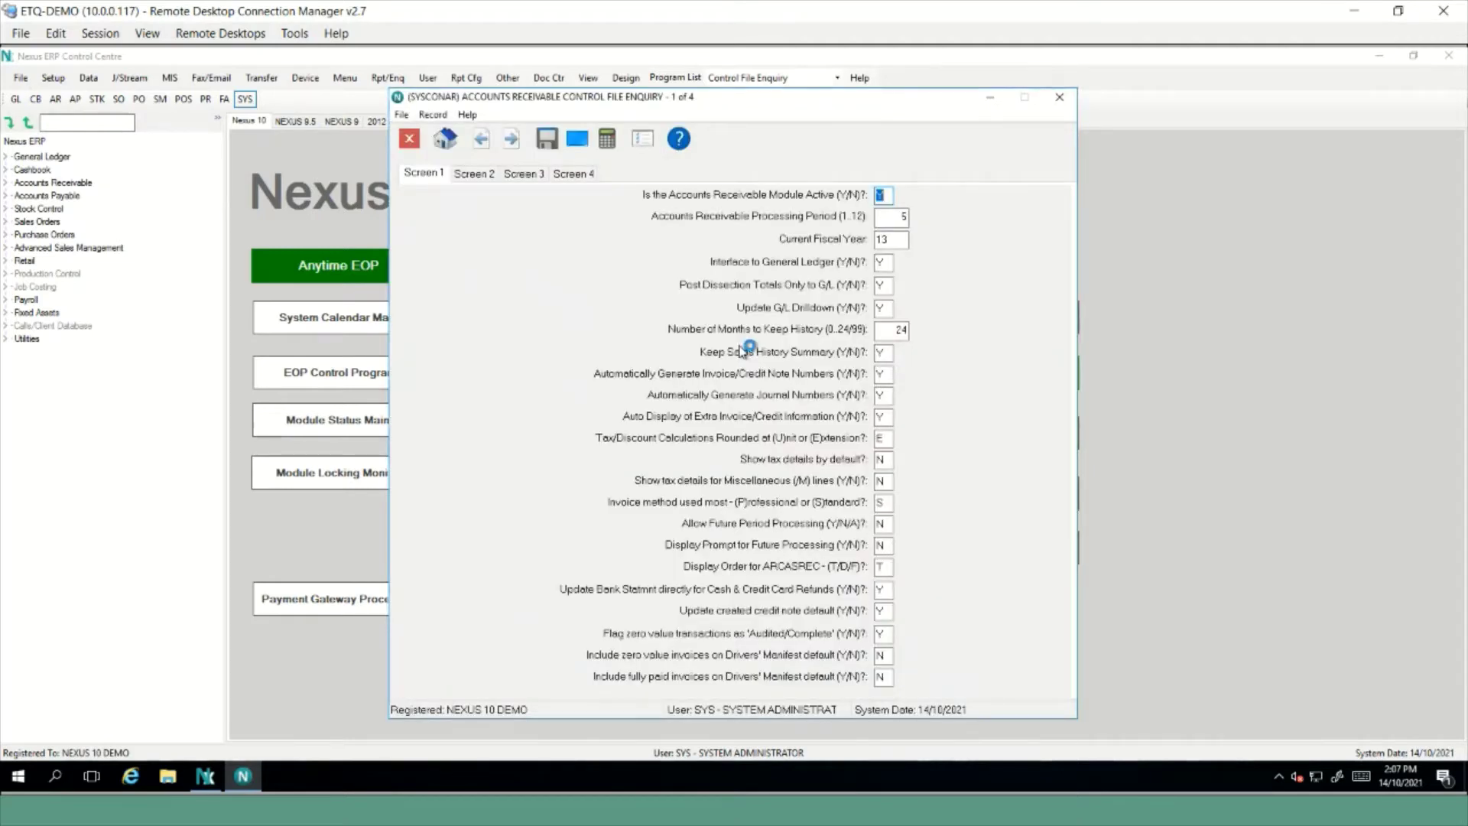
Review the second screen of Accounts Receivable control settings, including the default period for ARSTAENQ and ARSTARPA, and close the enquiry
left_click(476, 175)
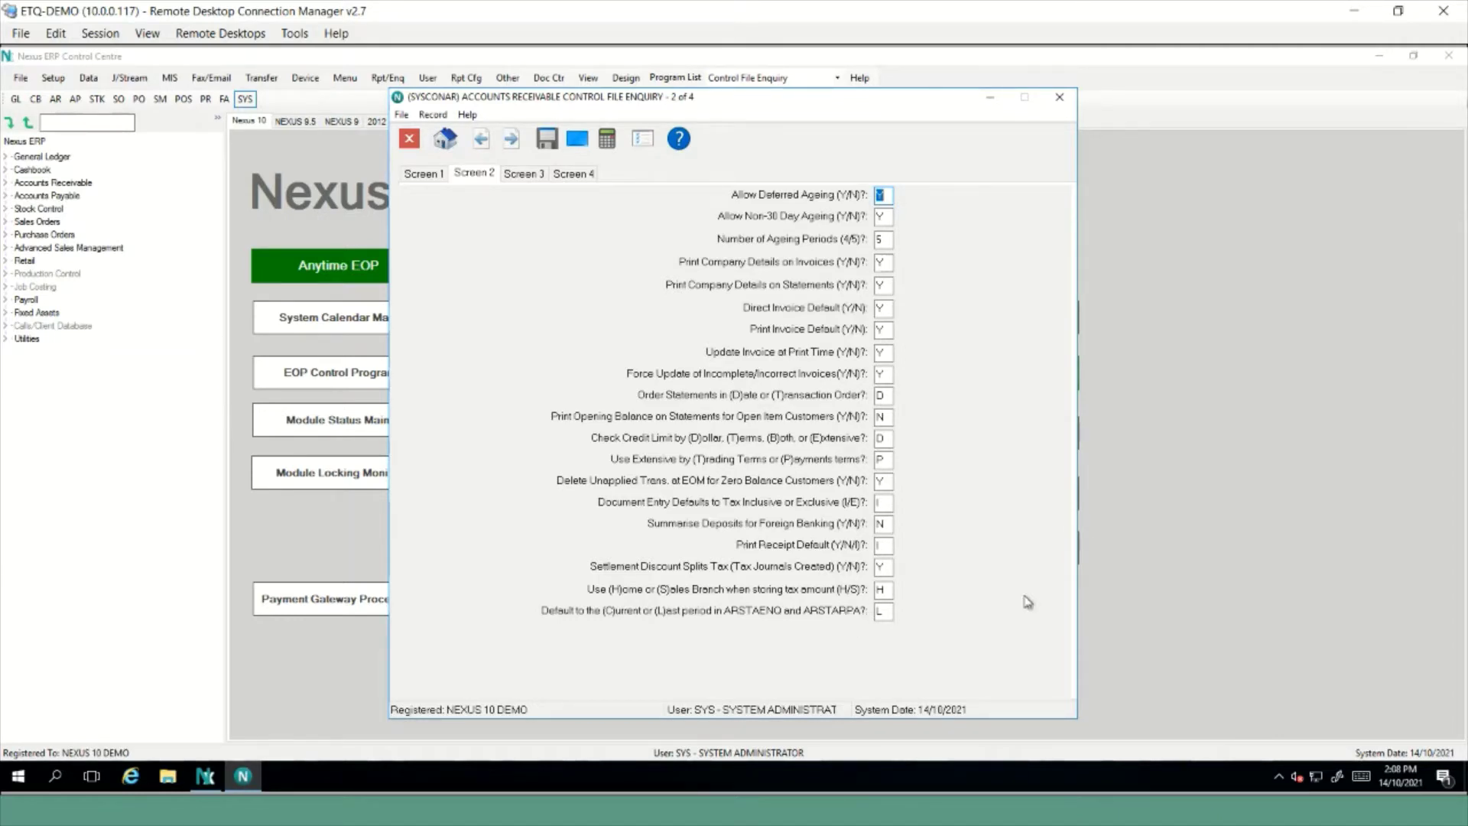
left_click(408, 142)
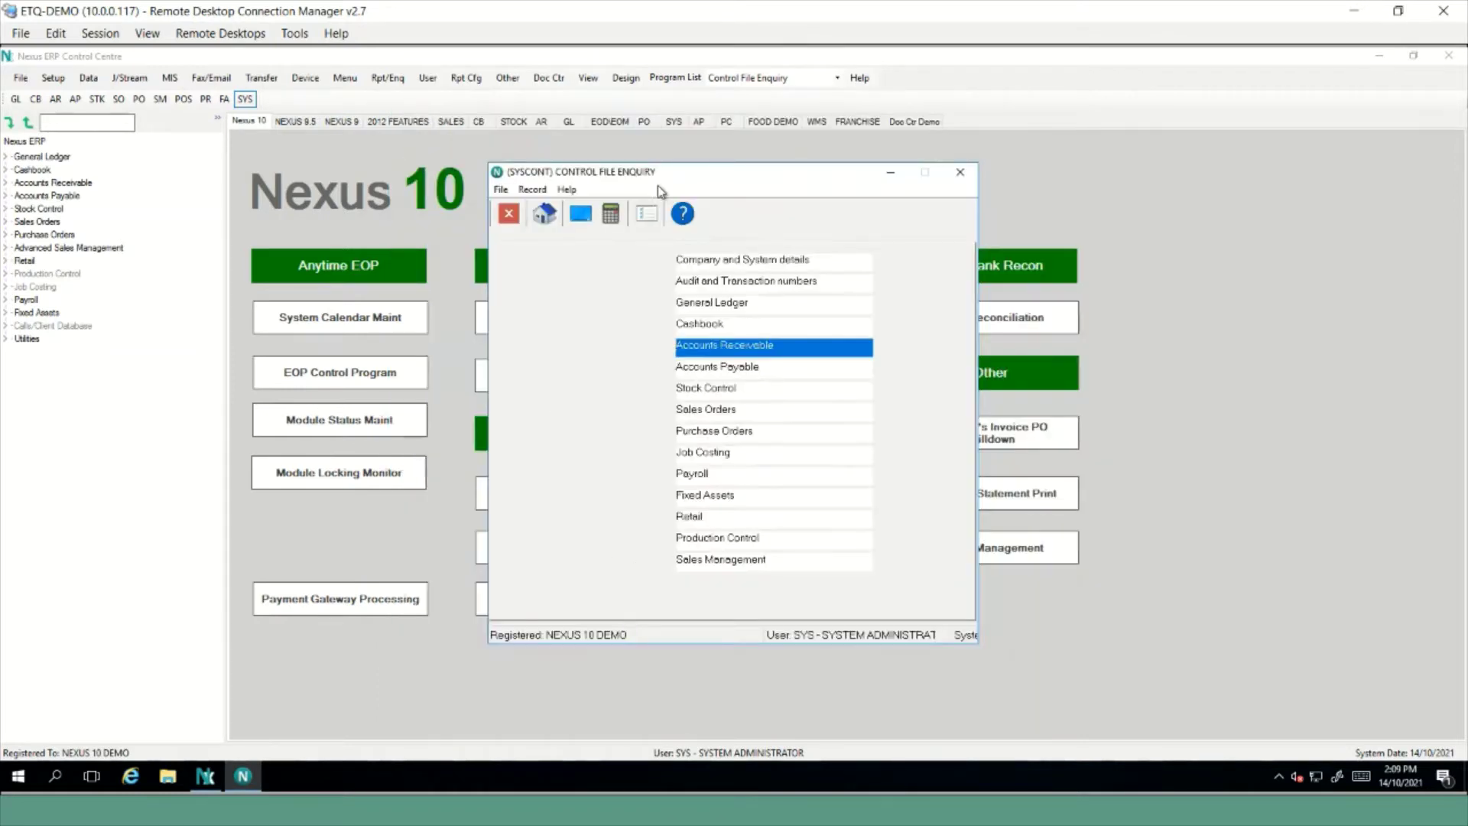
left_click(959, 176)
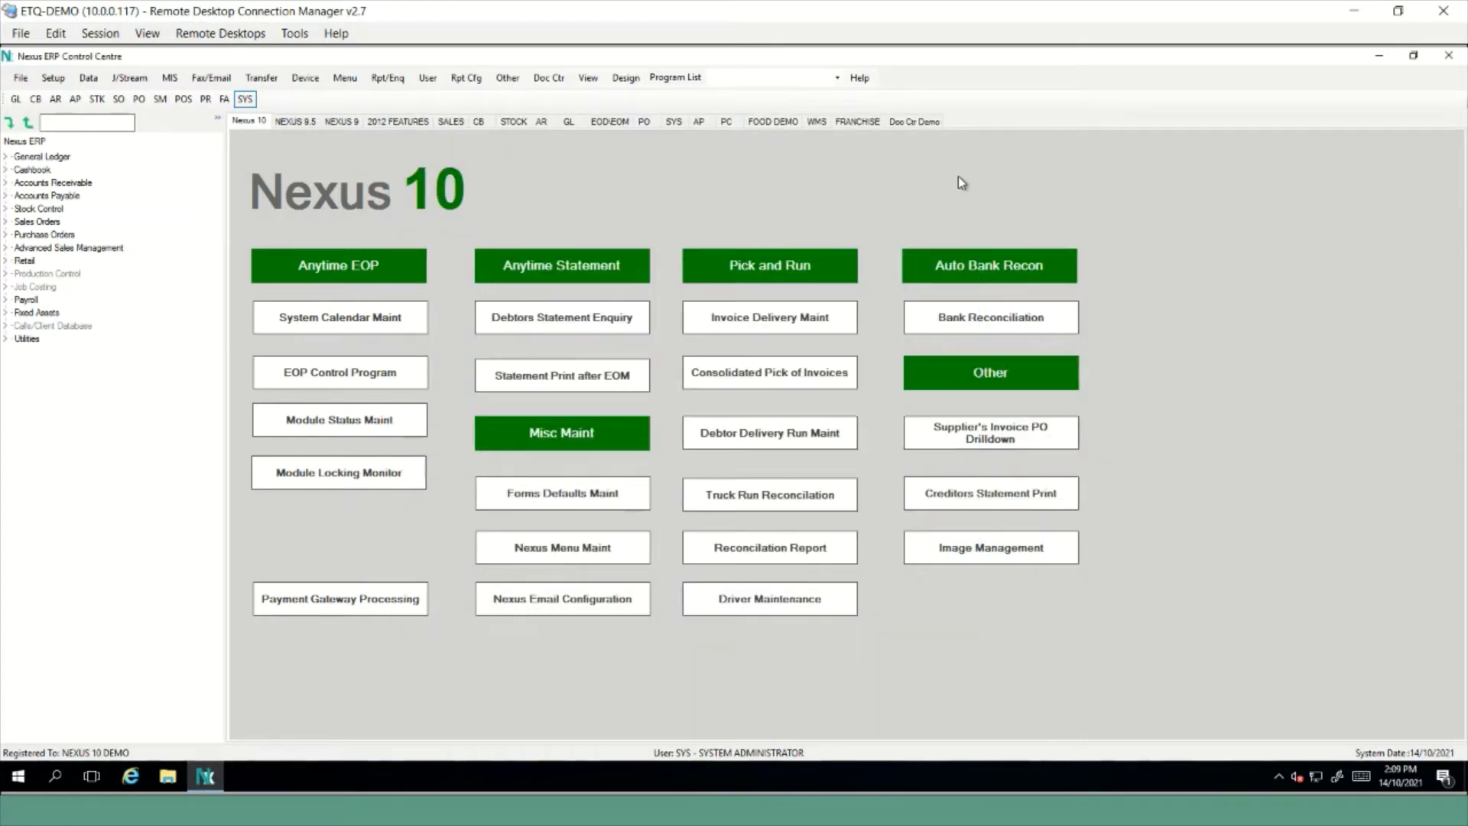
Examine the ARSTARPA and ARSTARPT report entries in Forms Defaults Maintenance and exit the program
left_click(578, 505)
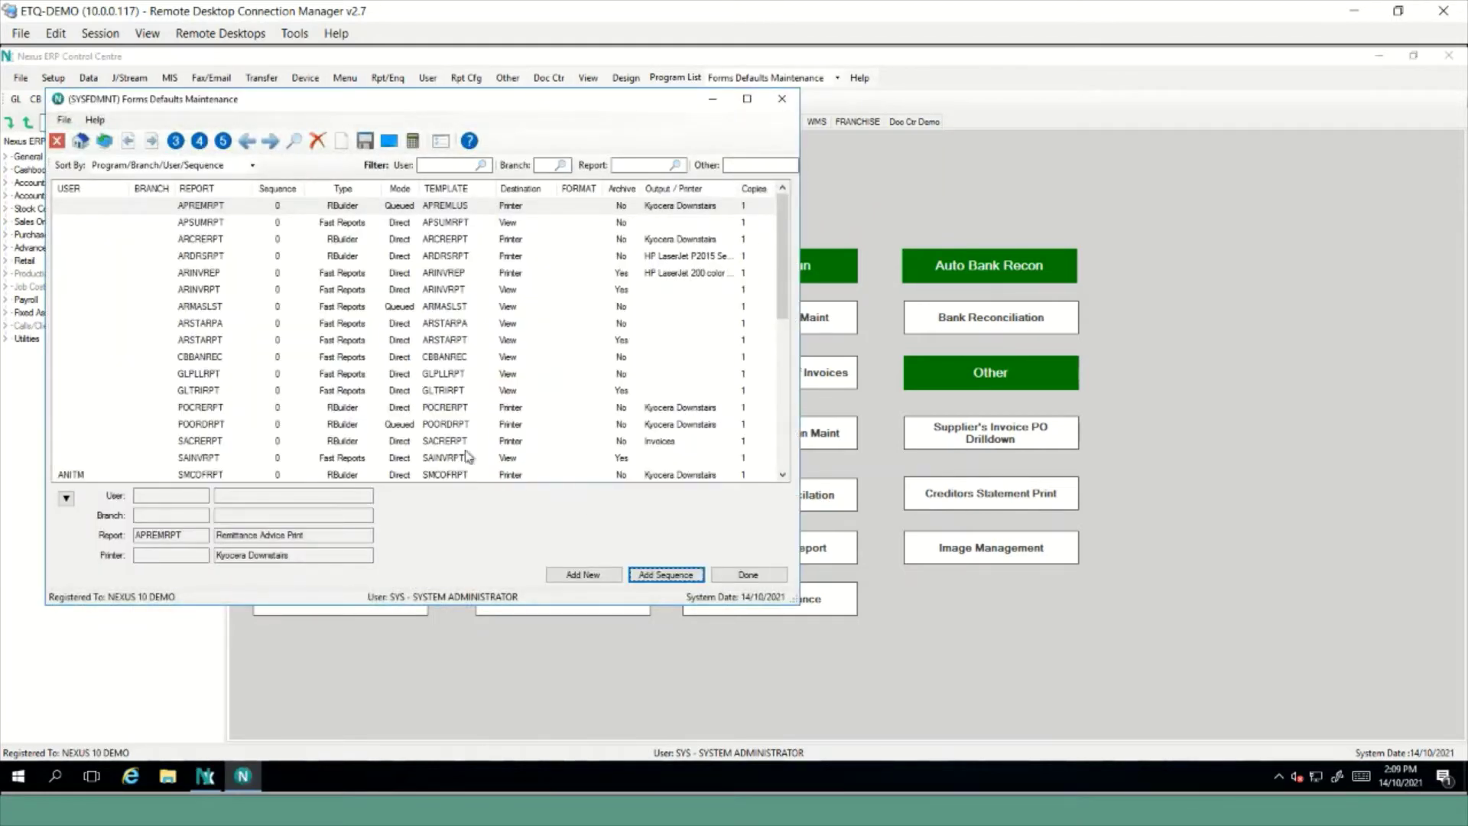
left_click(71, 327)
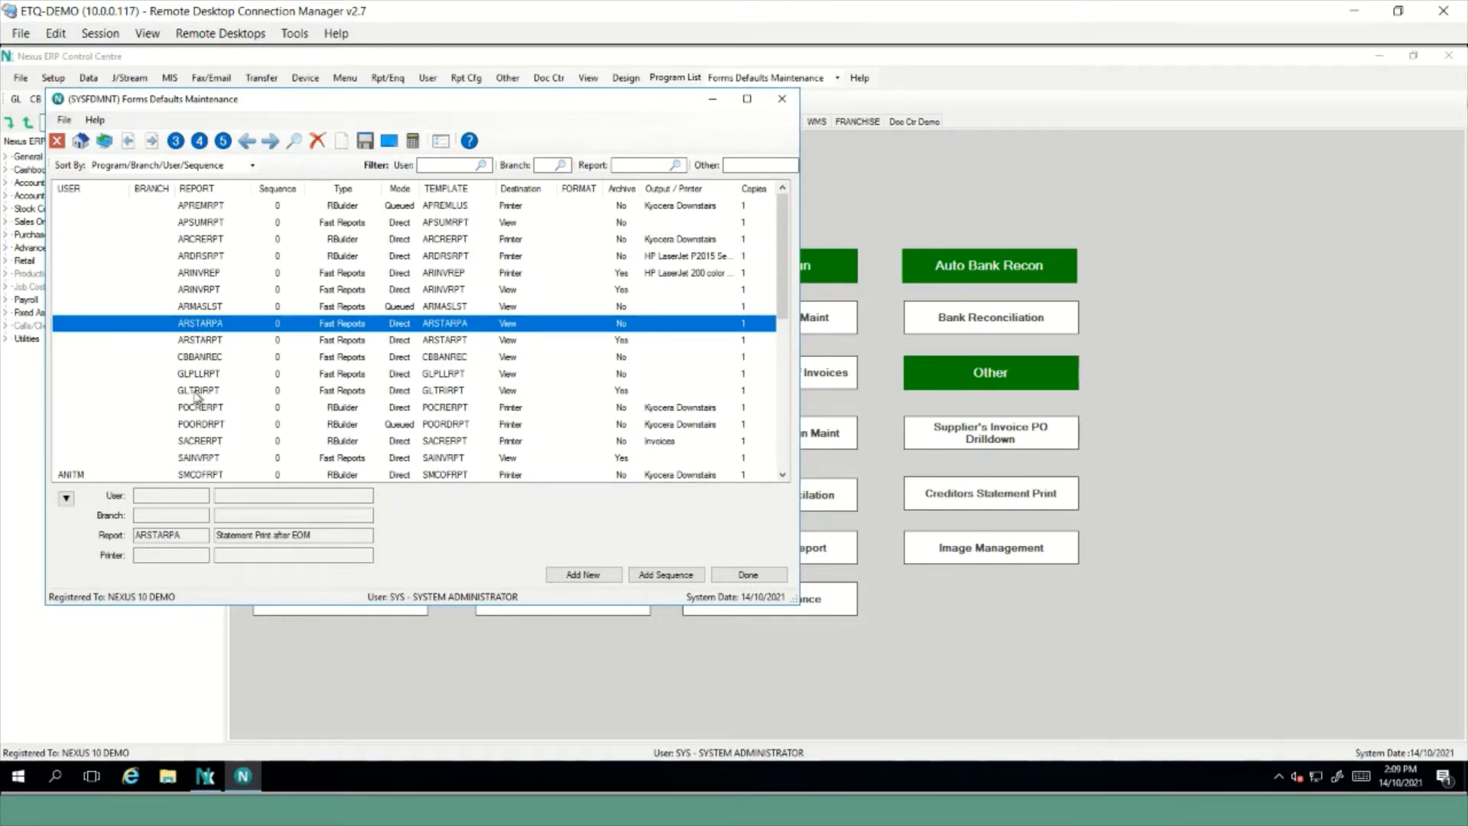
left_click(225, 344)
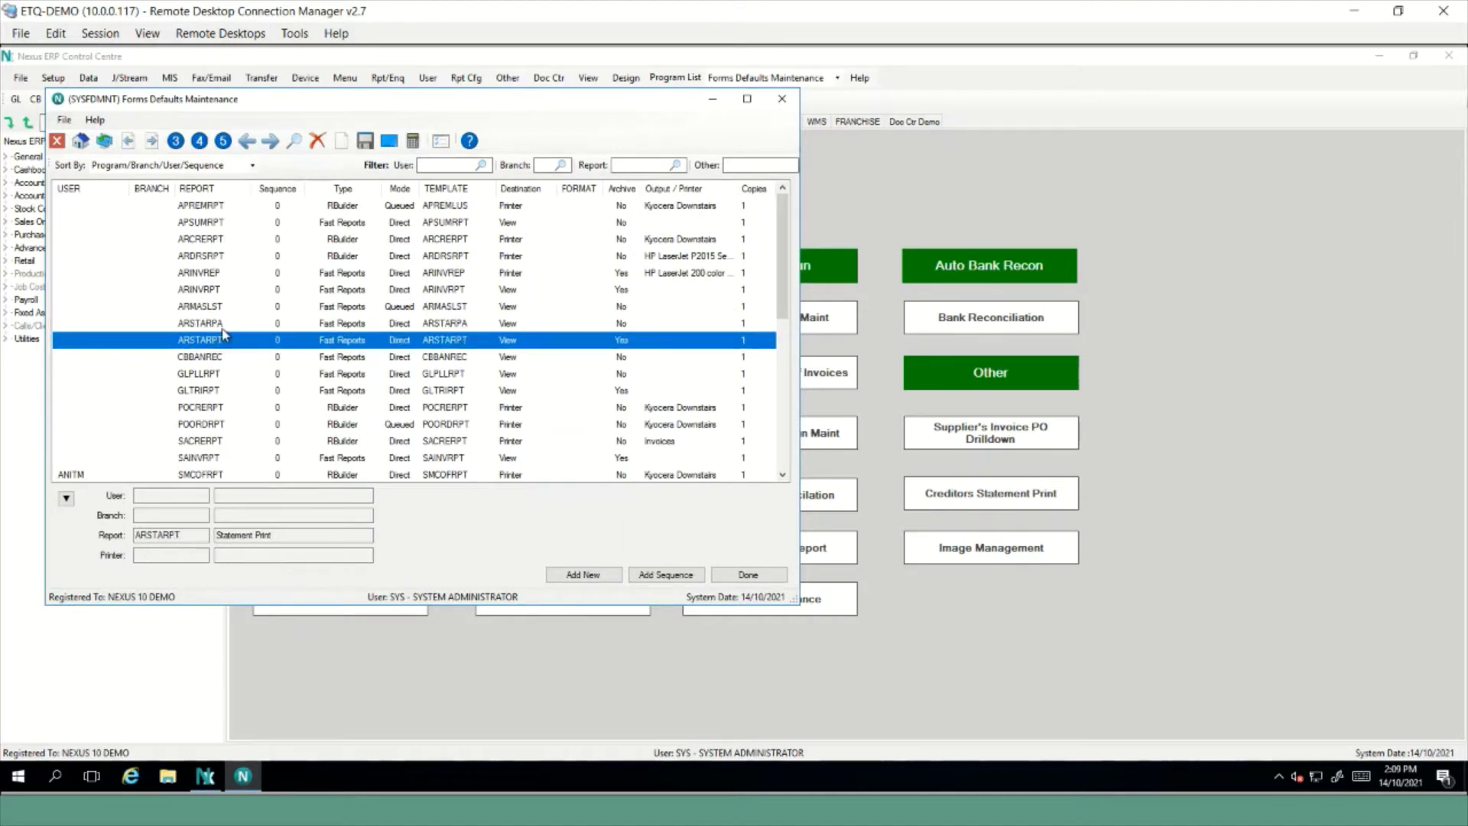
left_click(283, 327)
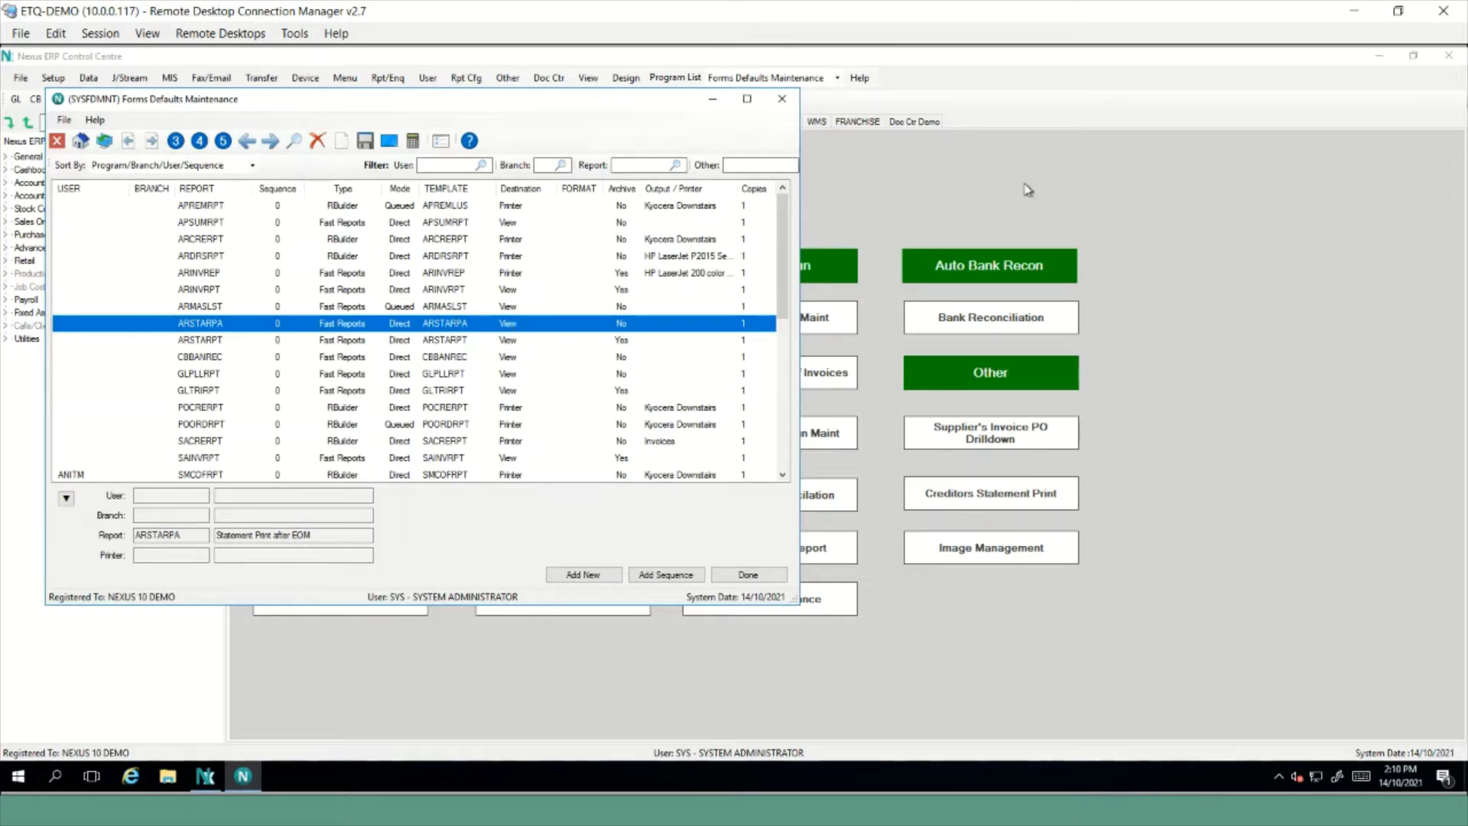
left_click(780, 100)
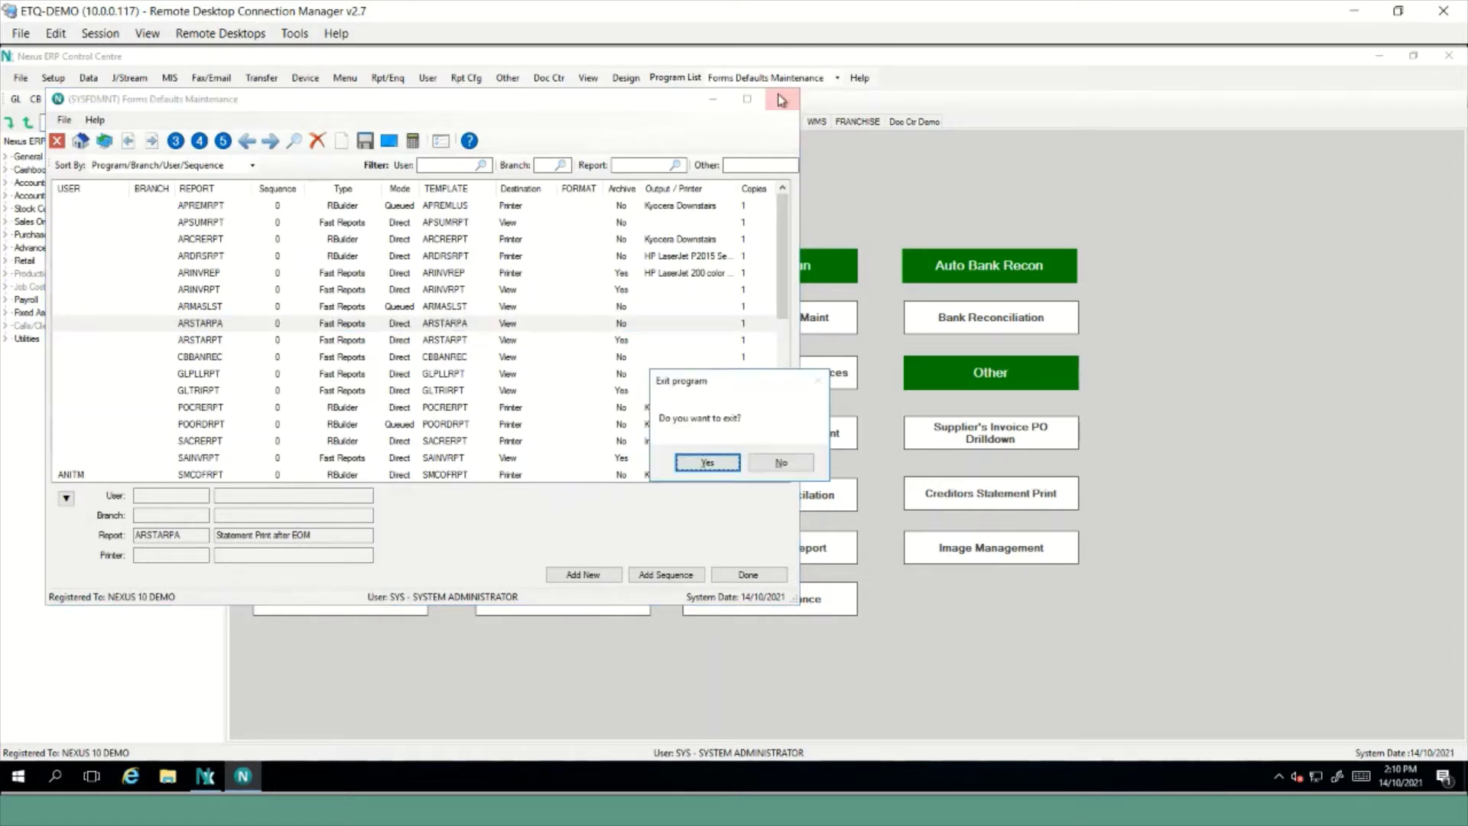
left_click(707, 463)
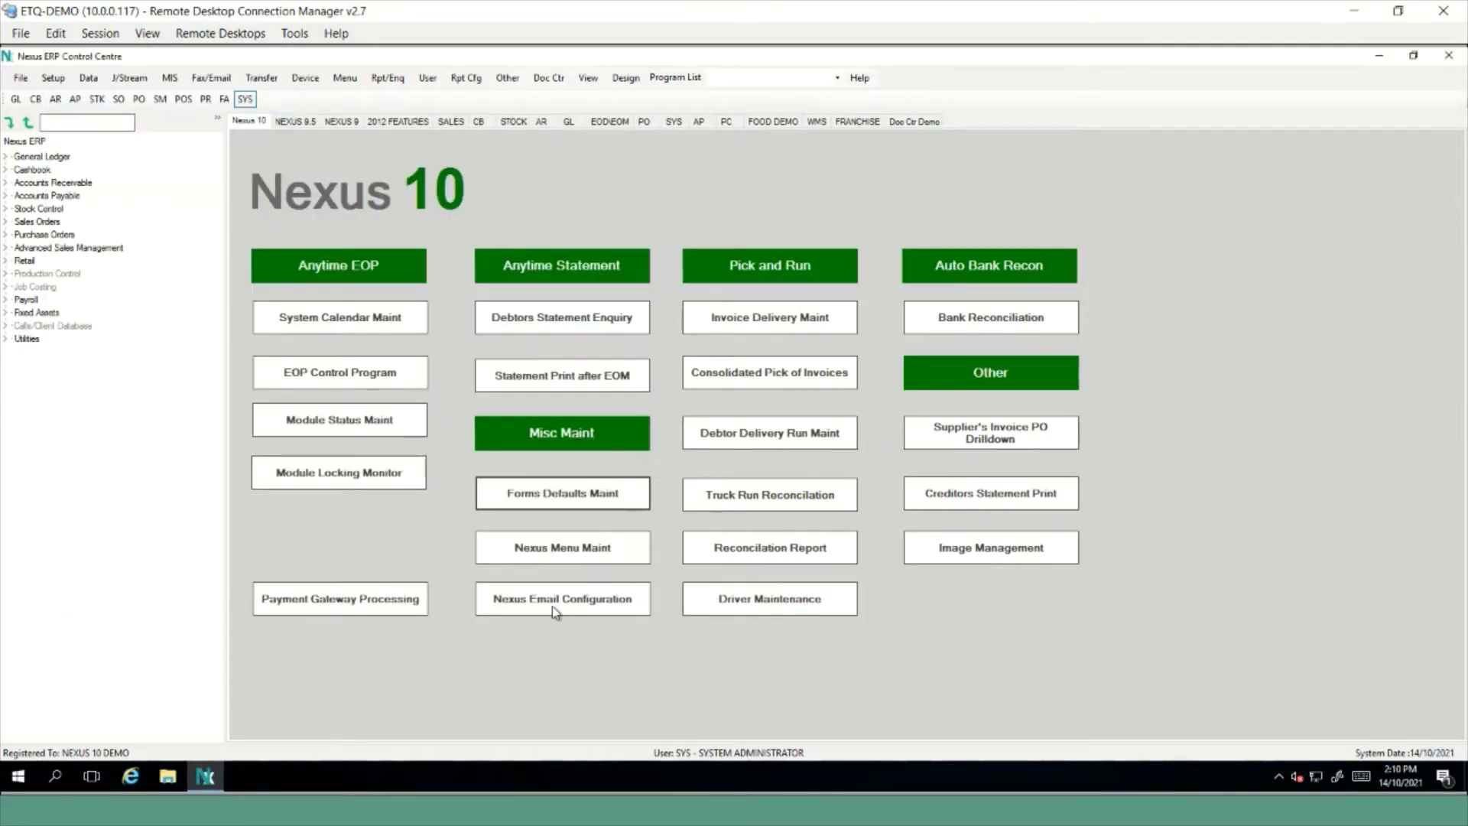
Open the Statement Print after EOM program and move its window clear of the program list
left_click(623, 378)
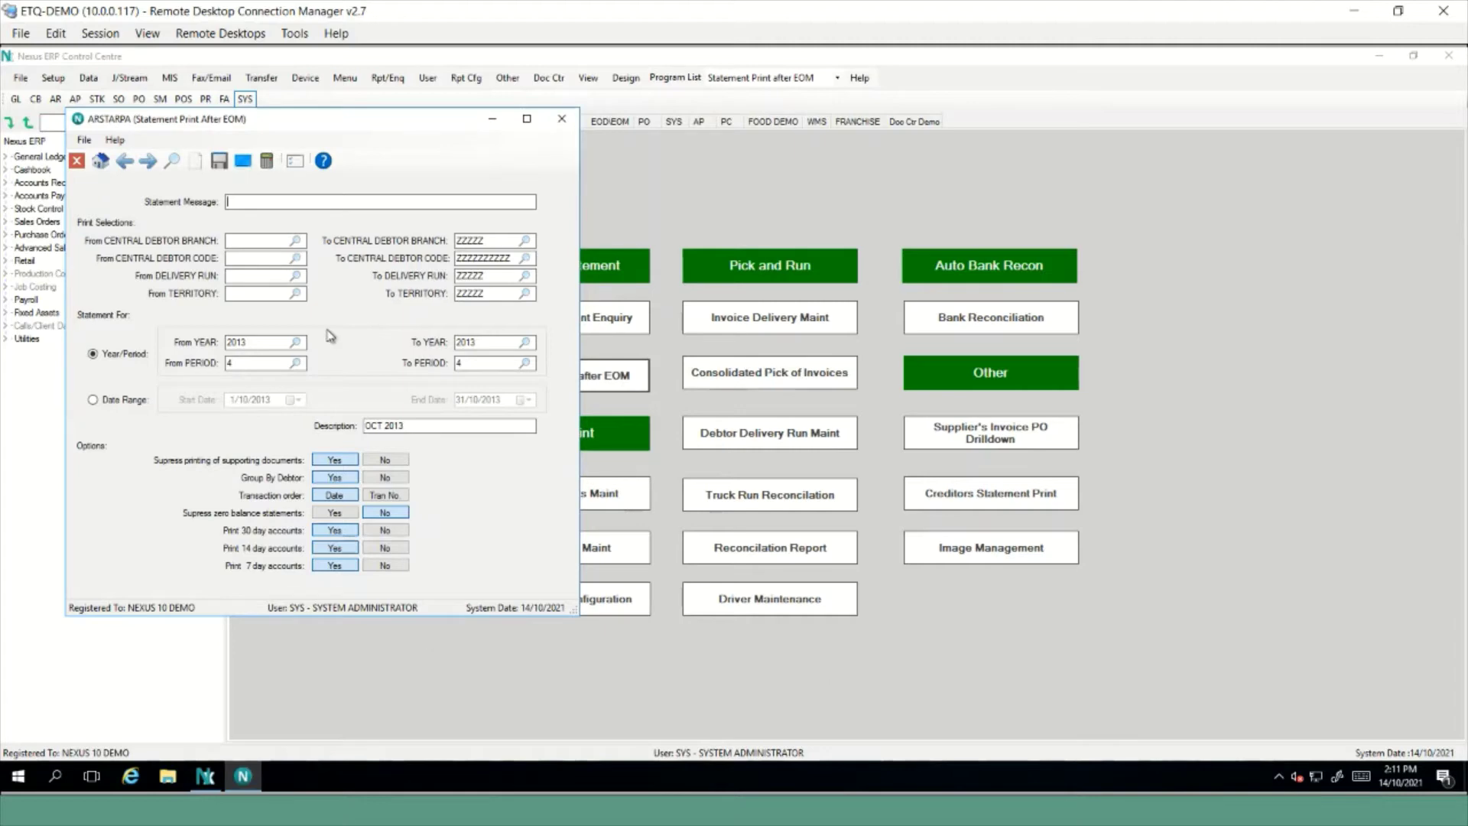
left_click_drag(374, 123, 401, 129)
left_click_drag(742, 168, 1074, 179)
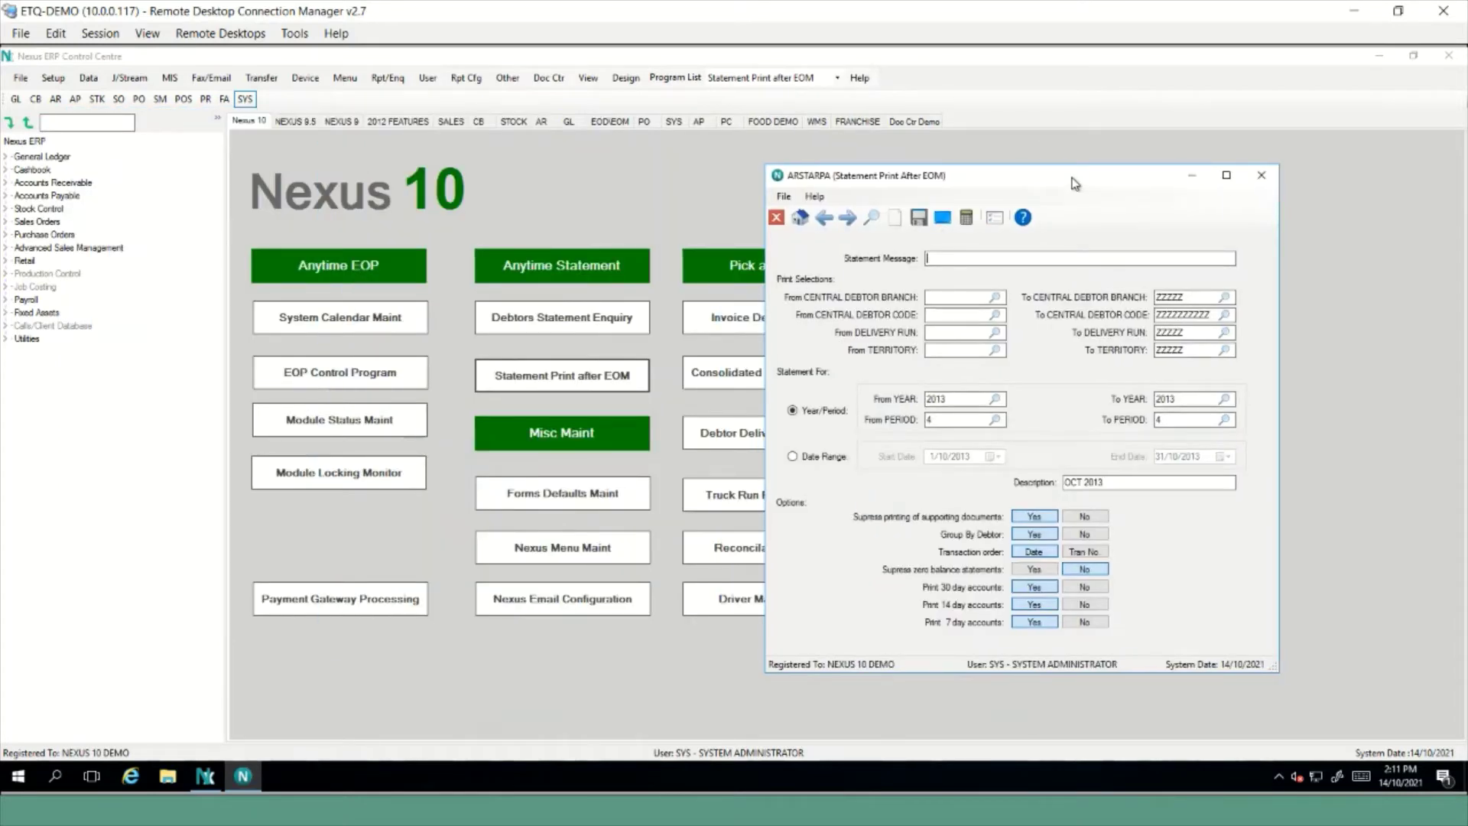
Search the program list for "stateme" and open the Accounts Receivable Statement Print (ARSTARPT) program
left_click(74, 123)
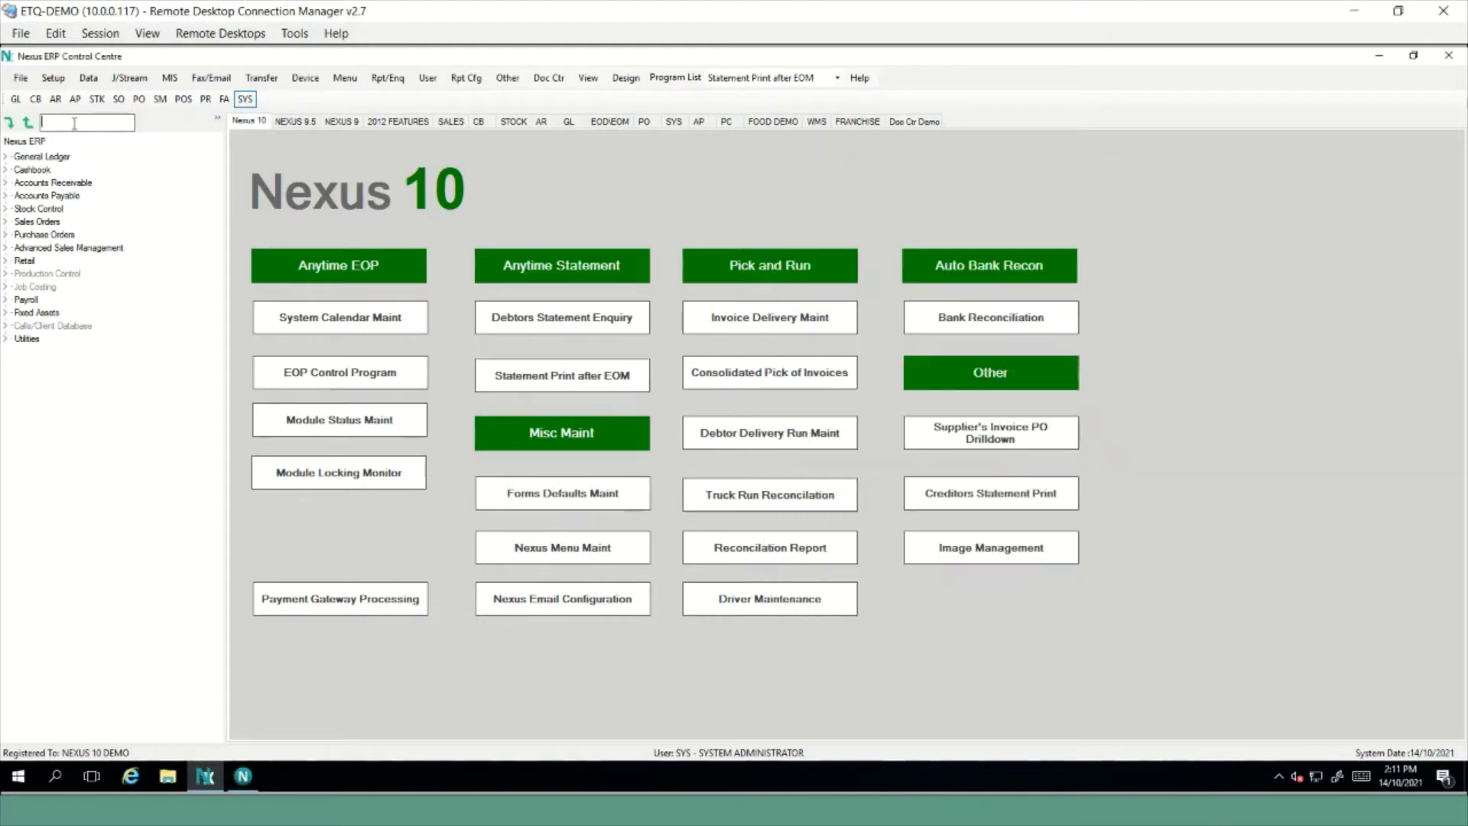
type("stateme")
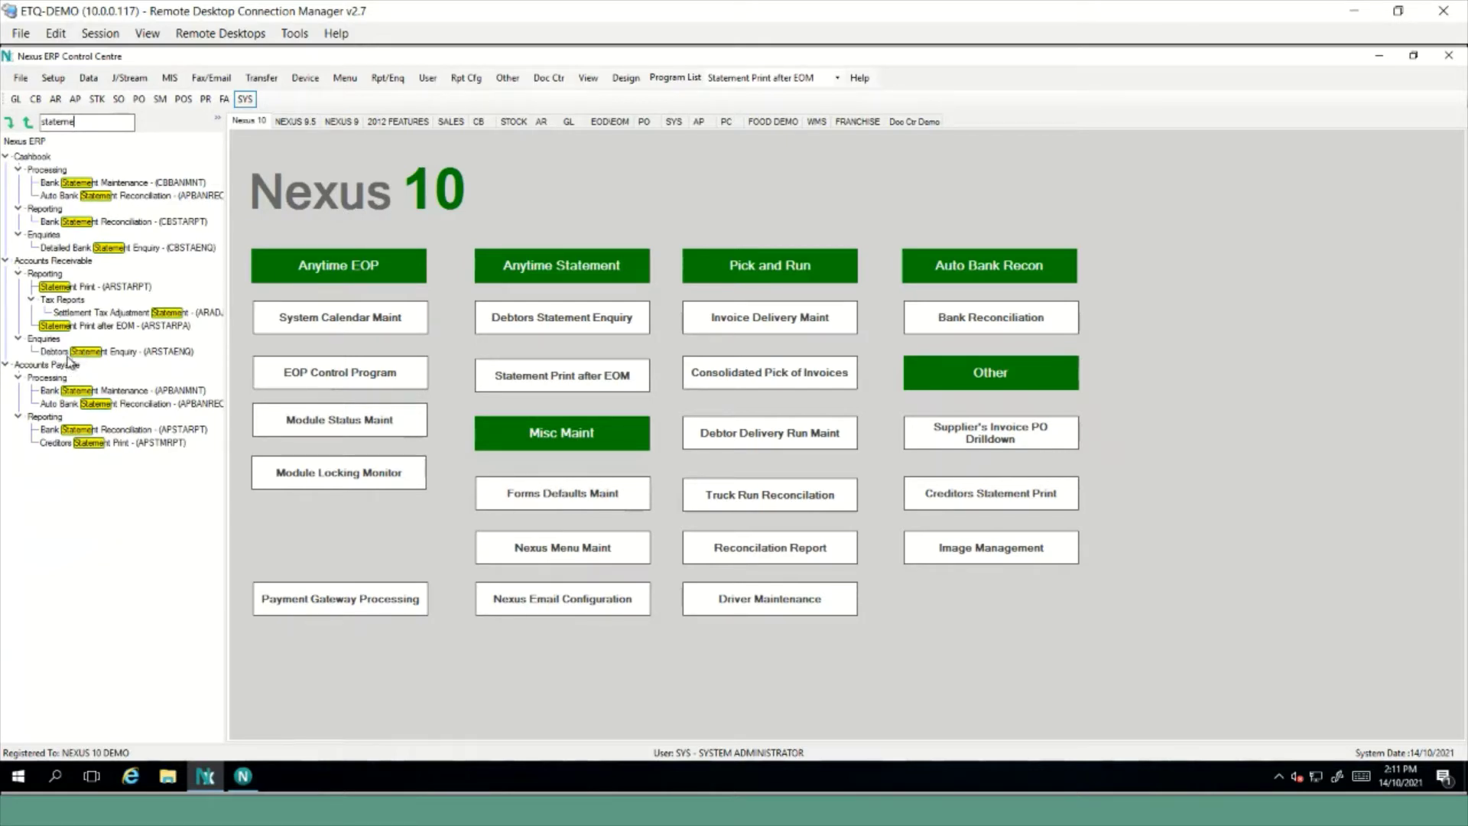
left_click(65, 288)
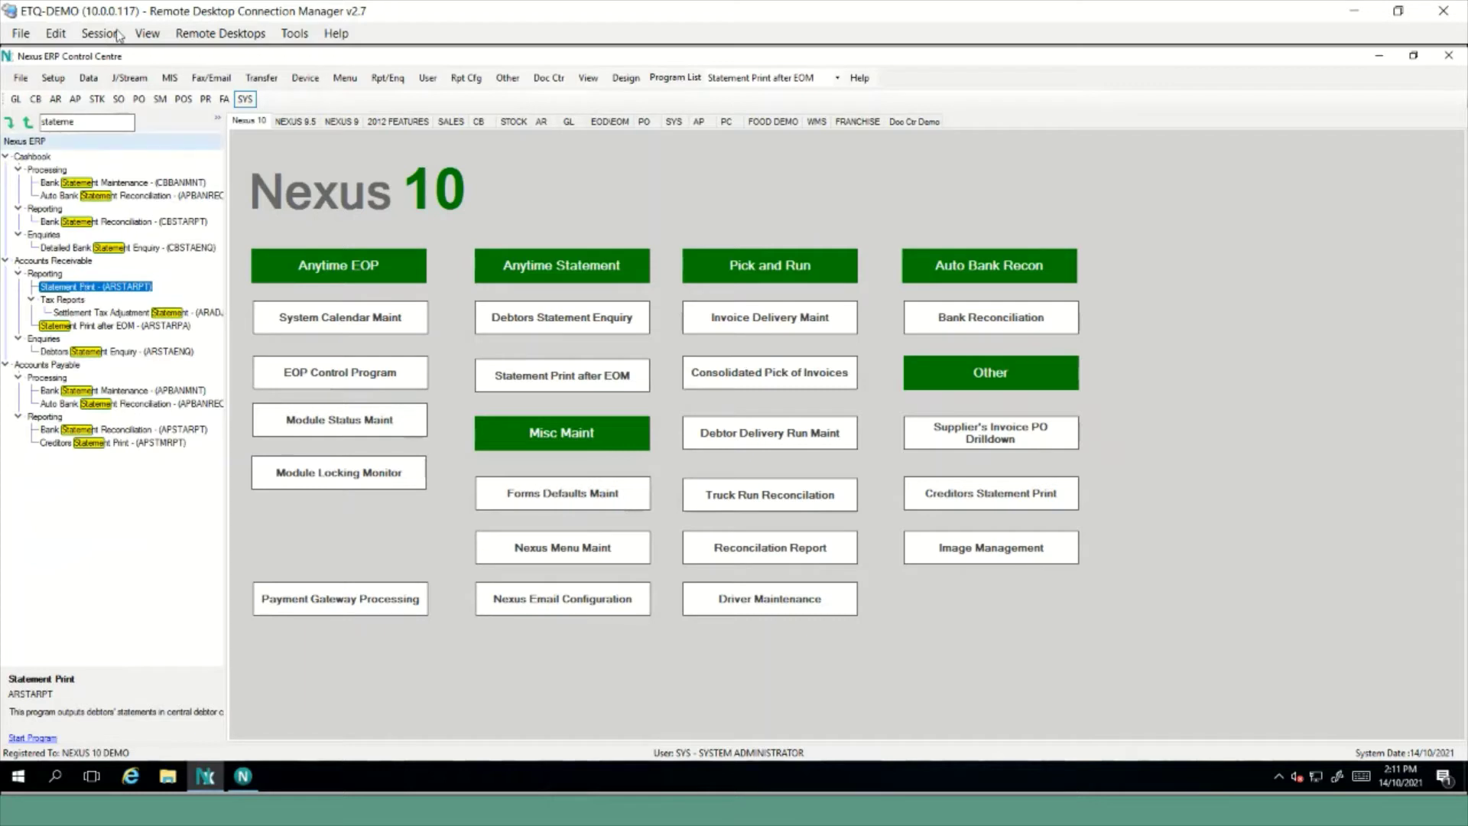
double_click(113, 287)
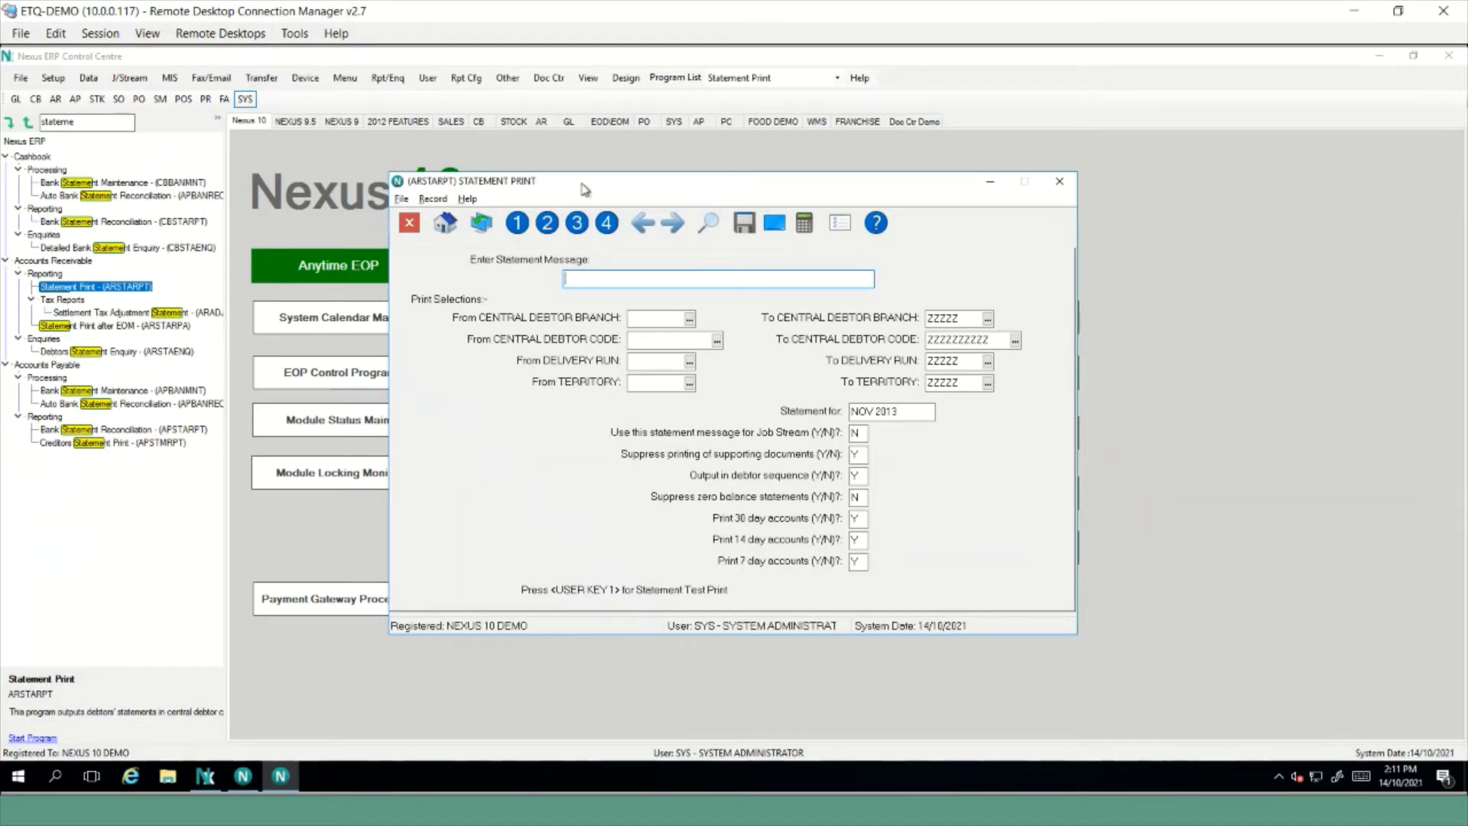
Arrange the Statement Print and Statement Print After EOM windows side by side to compare their options
left_click_drag(654, 197, 483, 196)
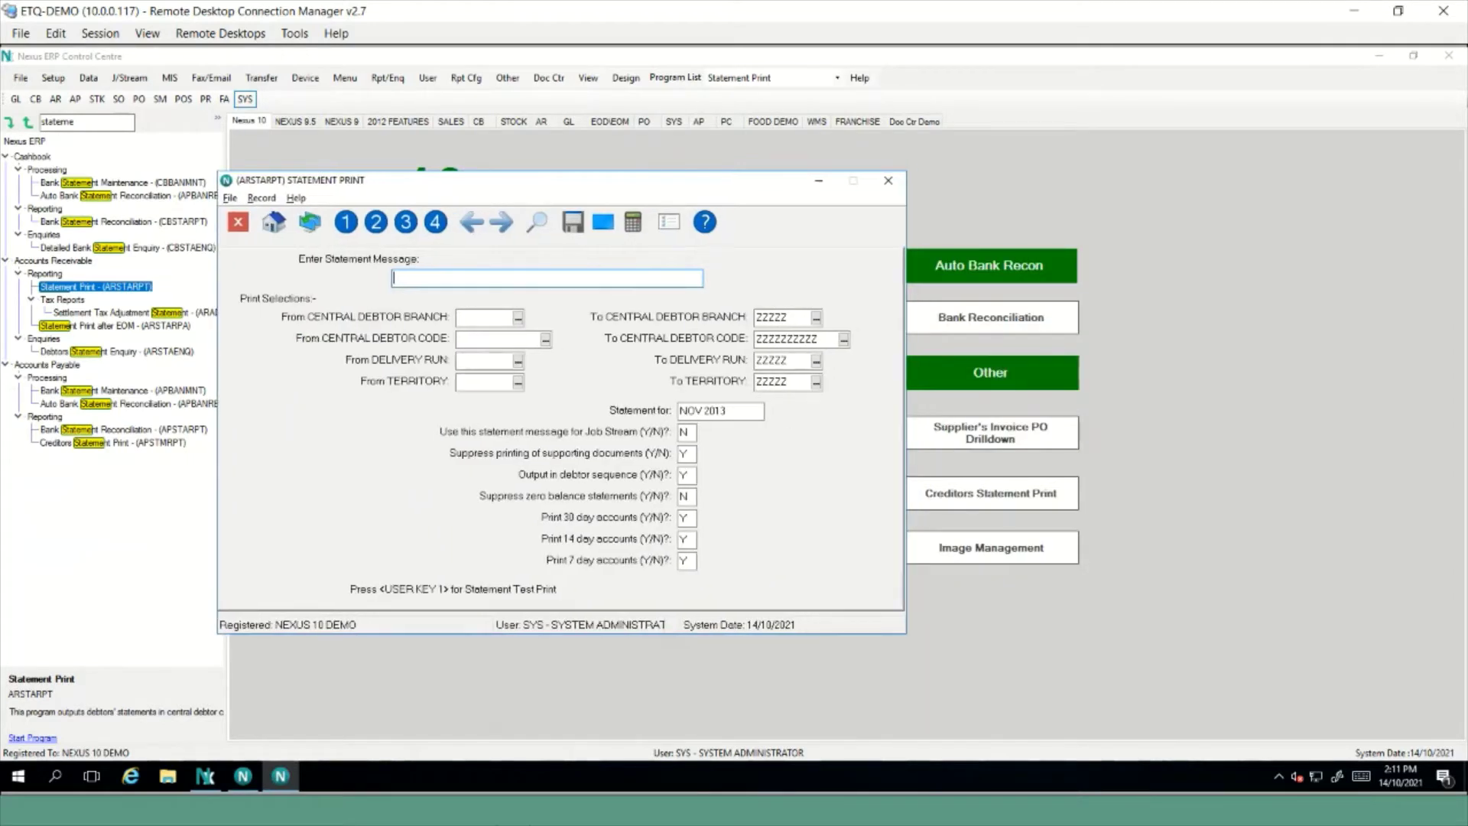
left_click(243, 776)
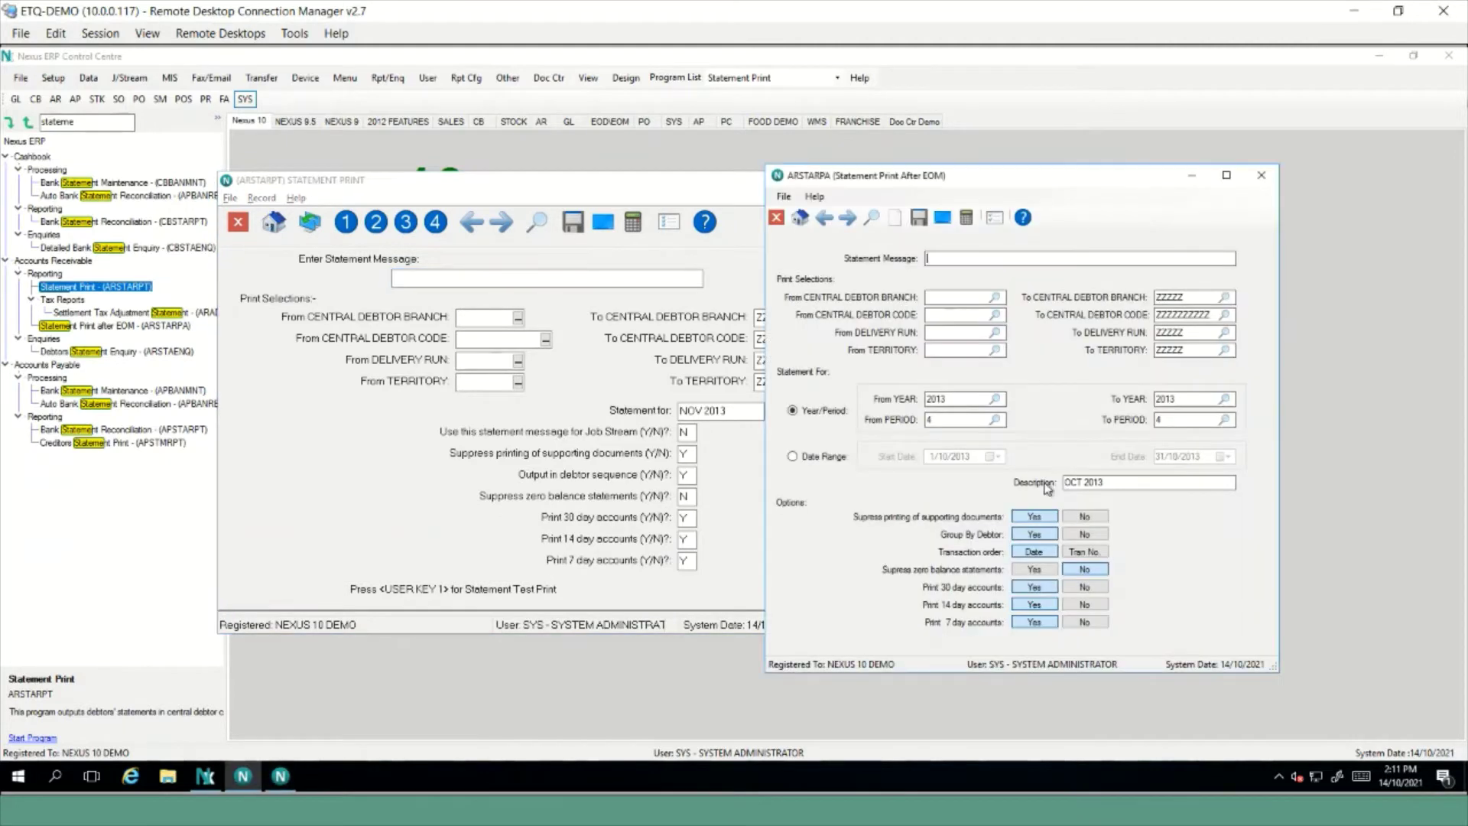
left_click_drag(1045, 180, 1186, 186)
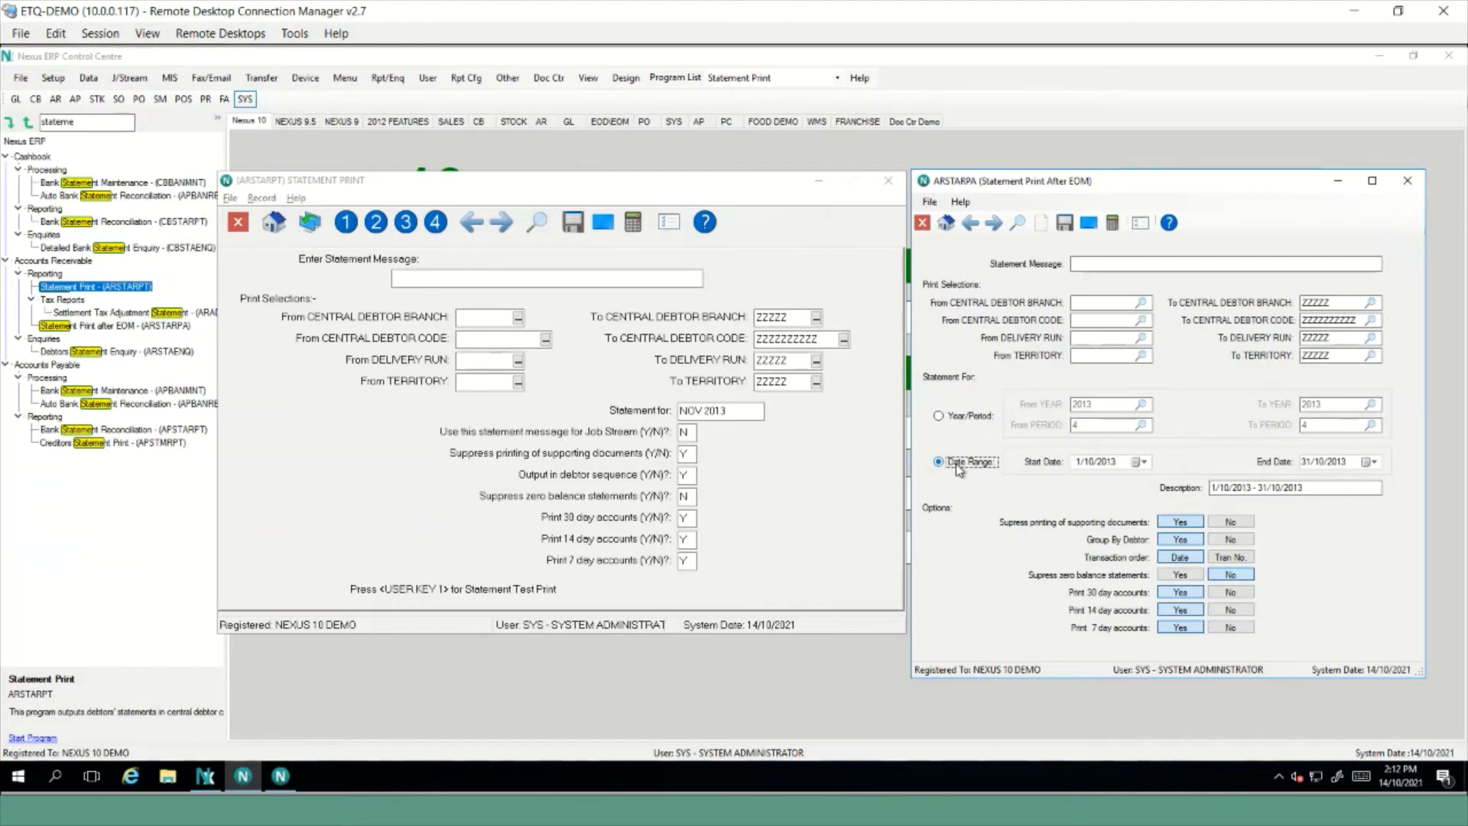
Select Year/Period for the after-EOM statement and enter the same debtor's code in the From and To CENTRAL DEBTOR CODE fields
left_click(970, 416)
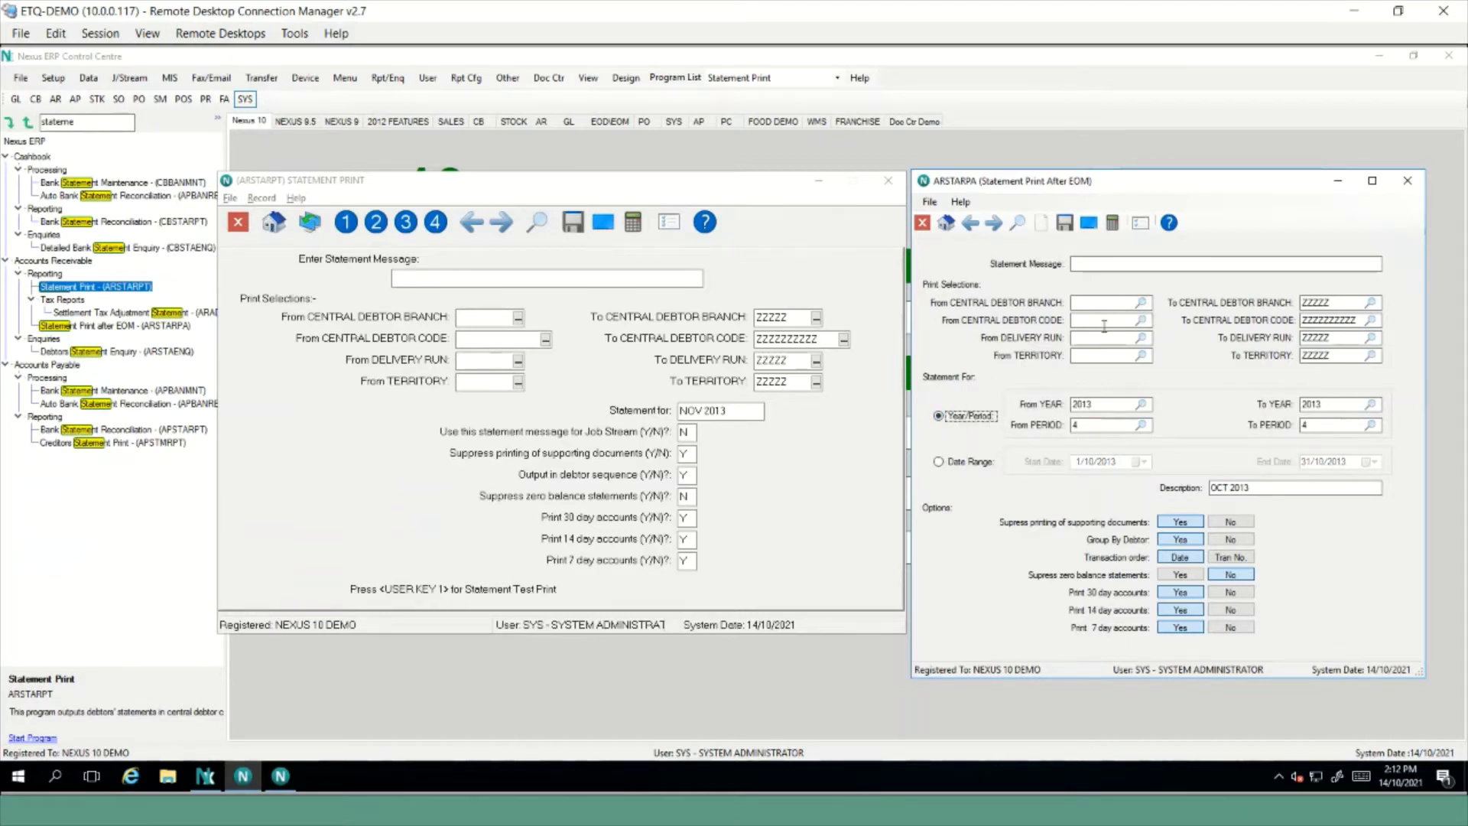
left_click(1105, 324)
type("FE00282")
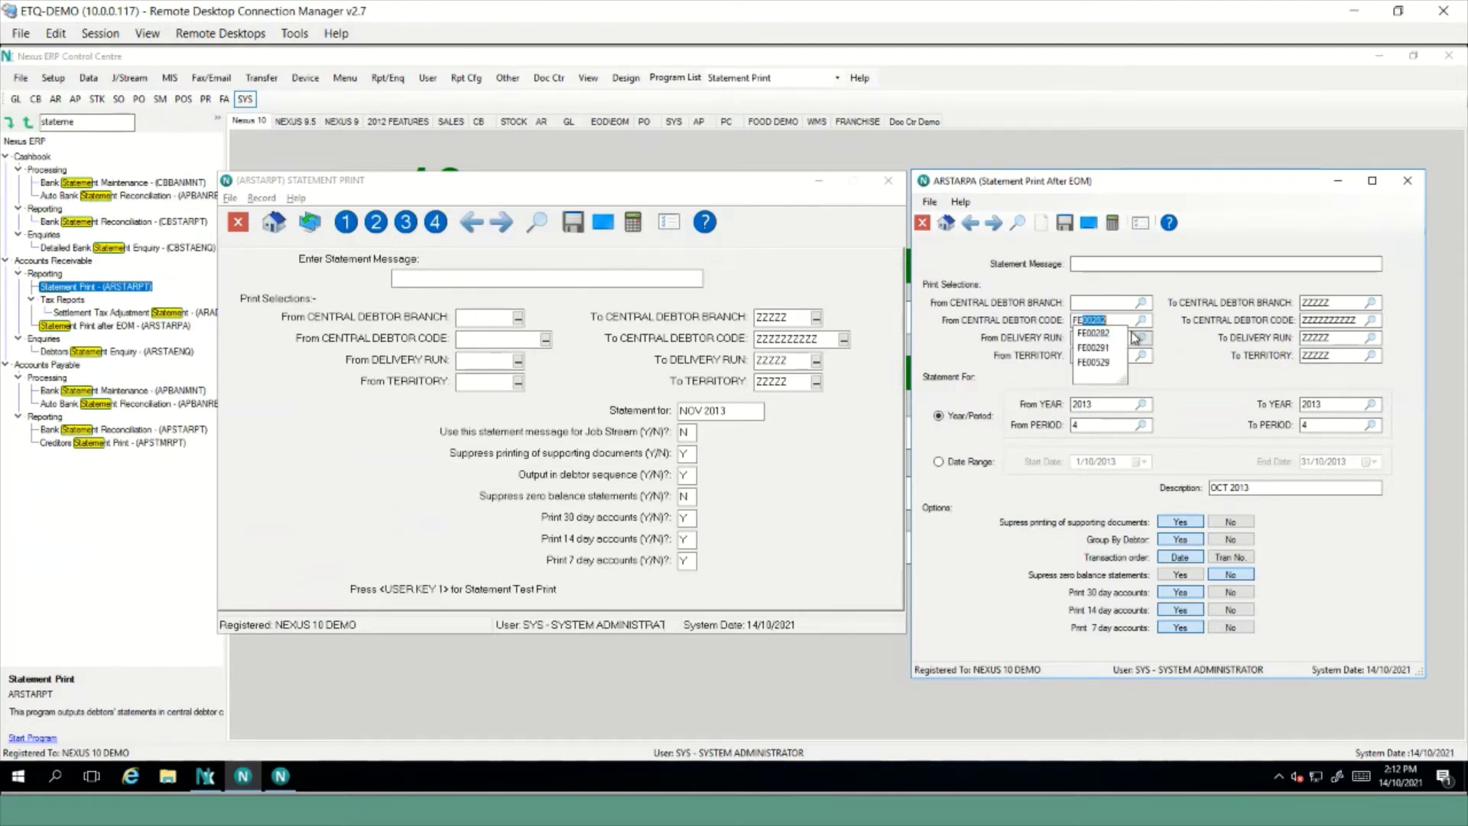
key("Return")
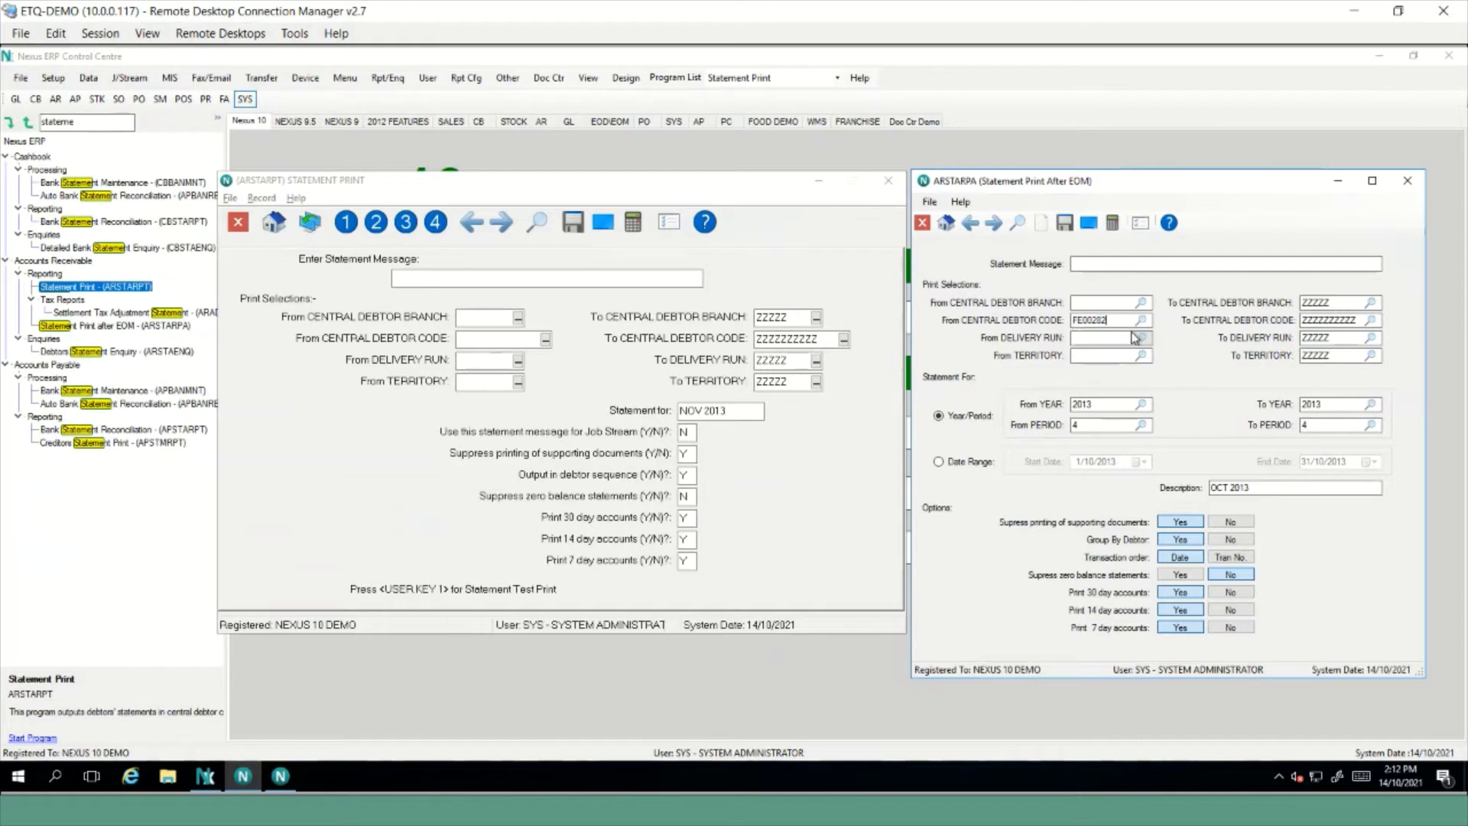
key("F4")
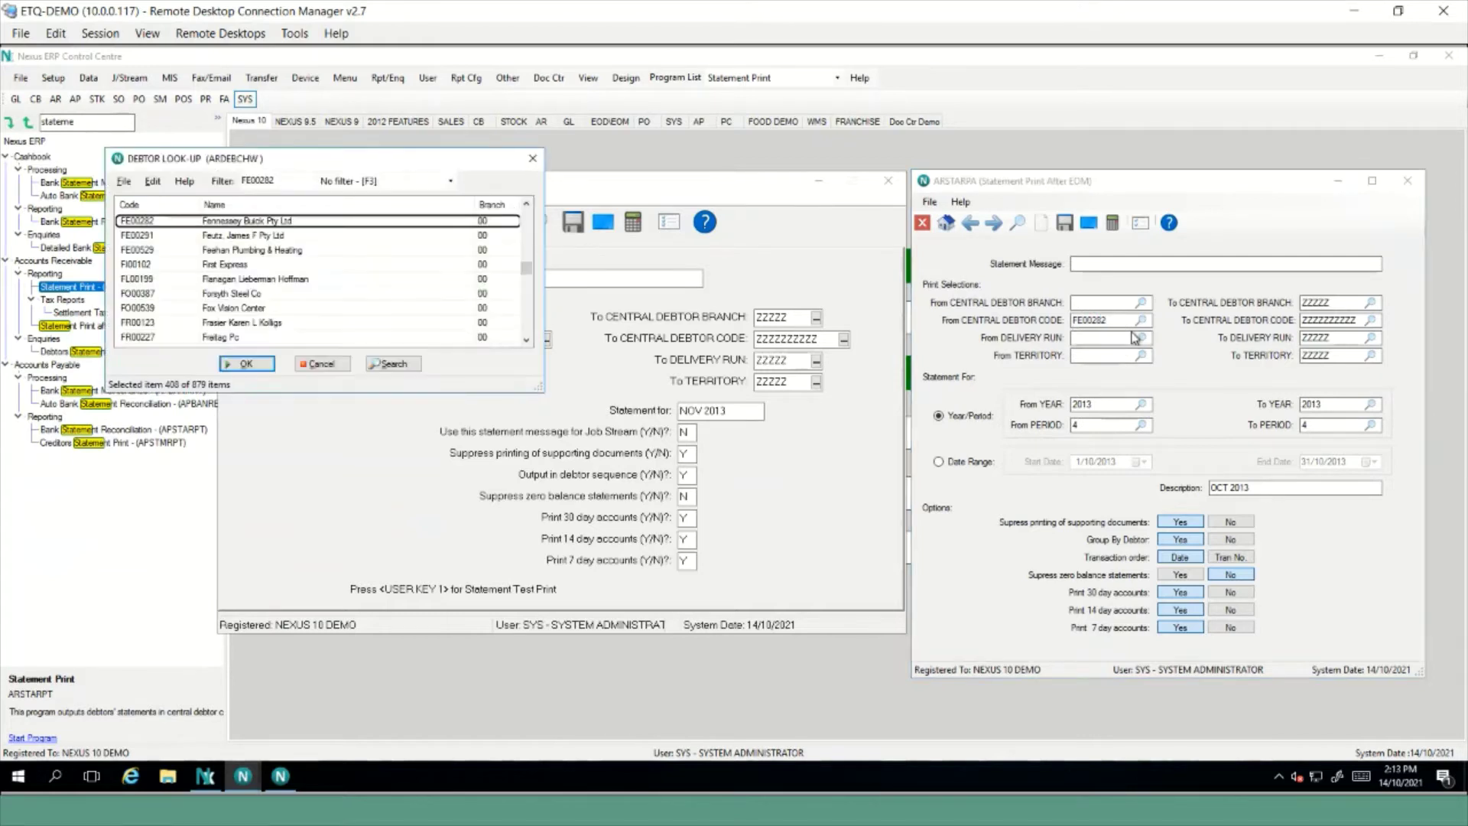
left_click(244, 364)
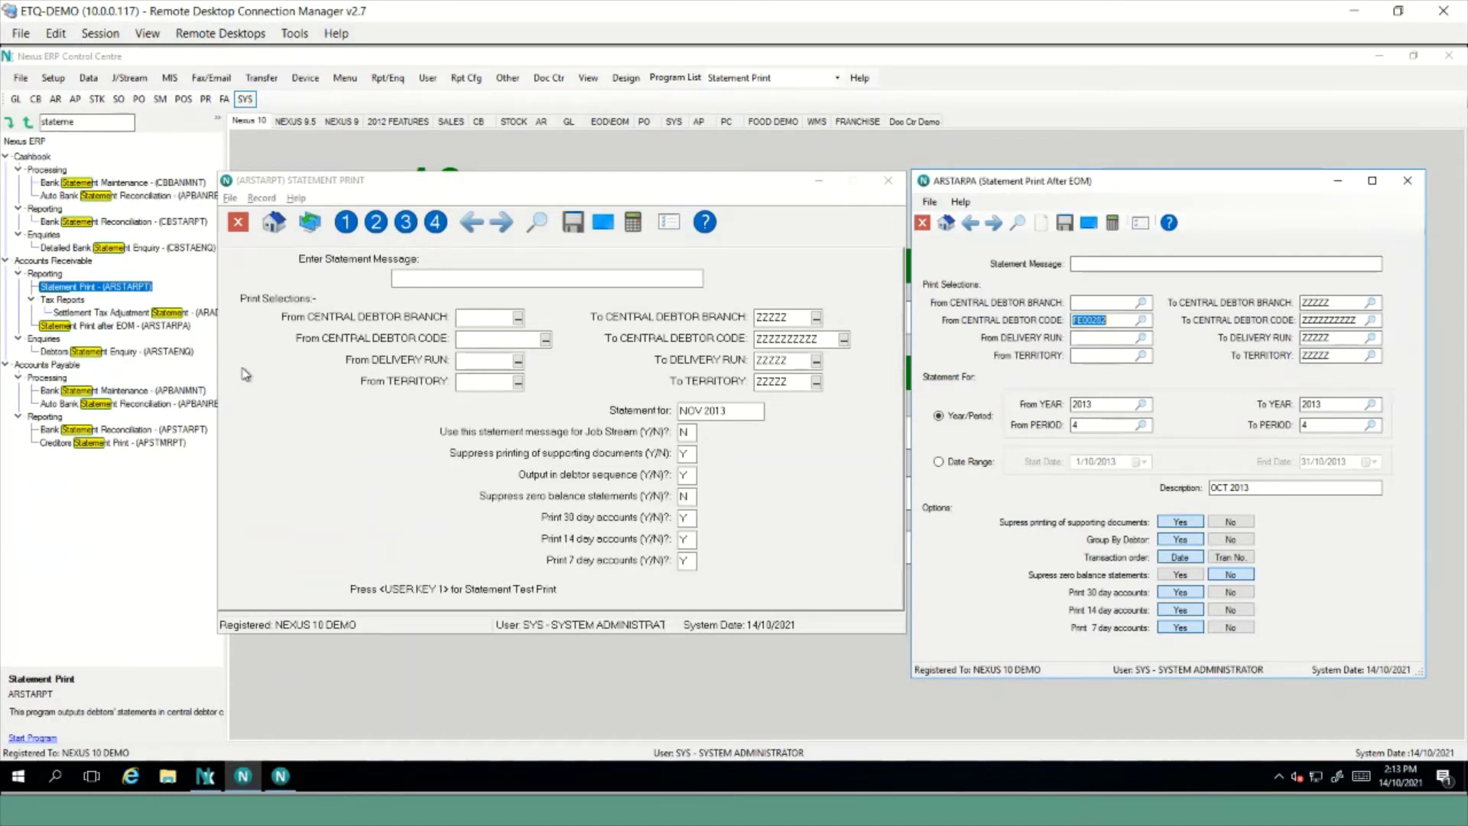
key("Tab")
type("FE00282")
Set the after-EOM statement's From PERIOD to period 2, August 2013, using the period lookup
left_click(1109, 424)
left_click(1143, 425)
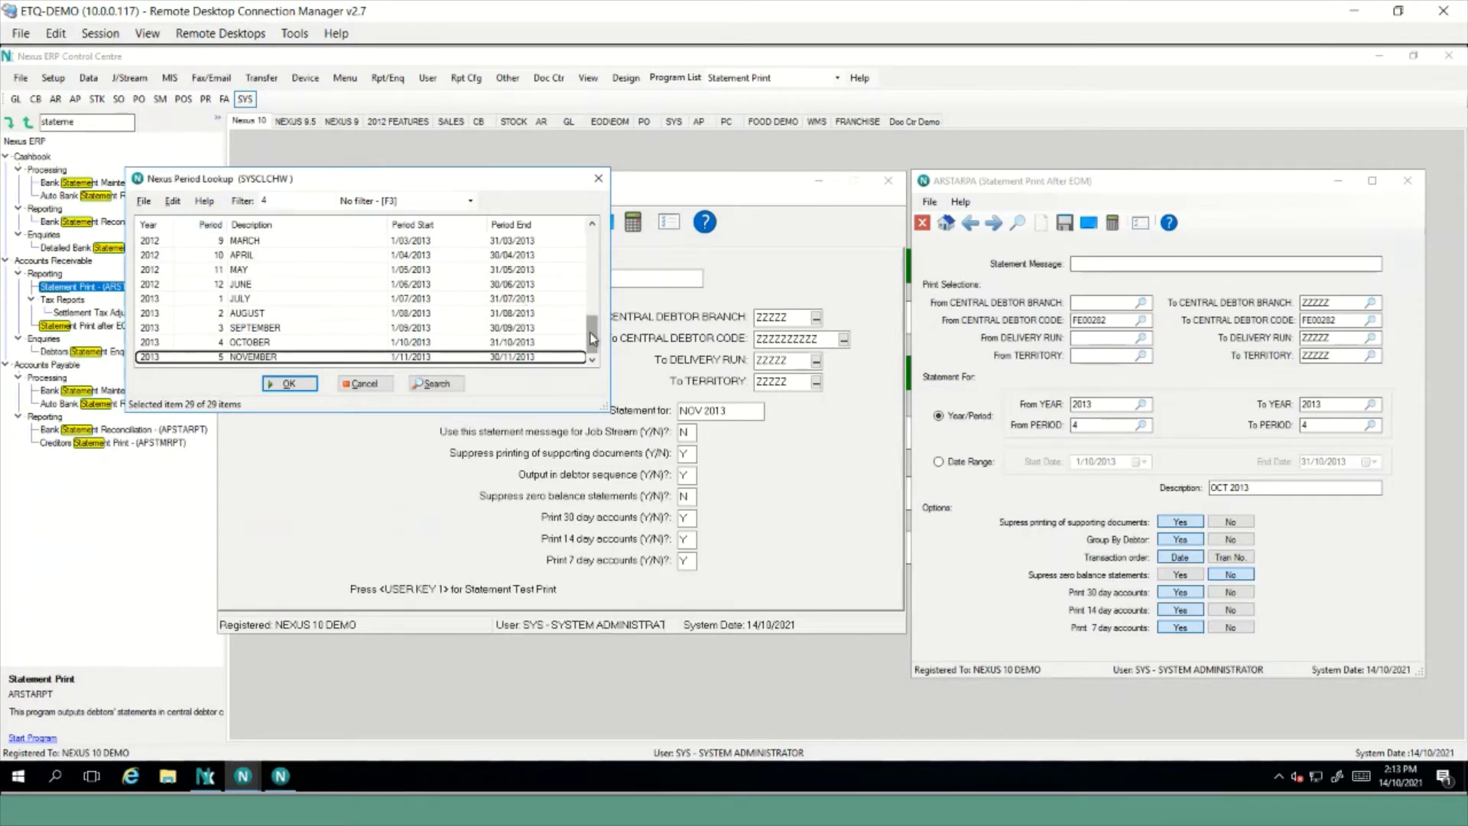
left_click_drag(594, 336, 599, 214)
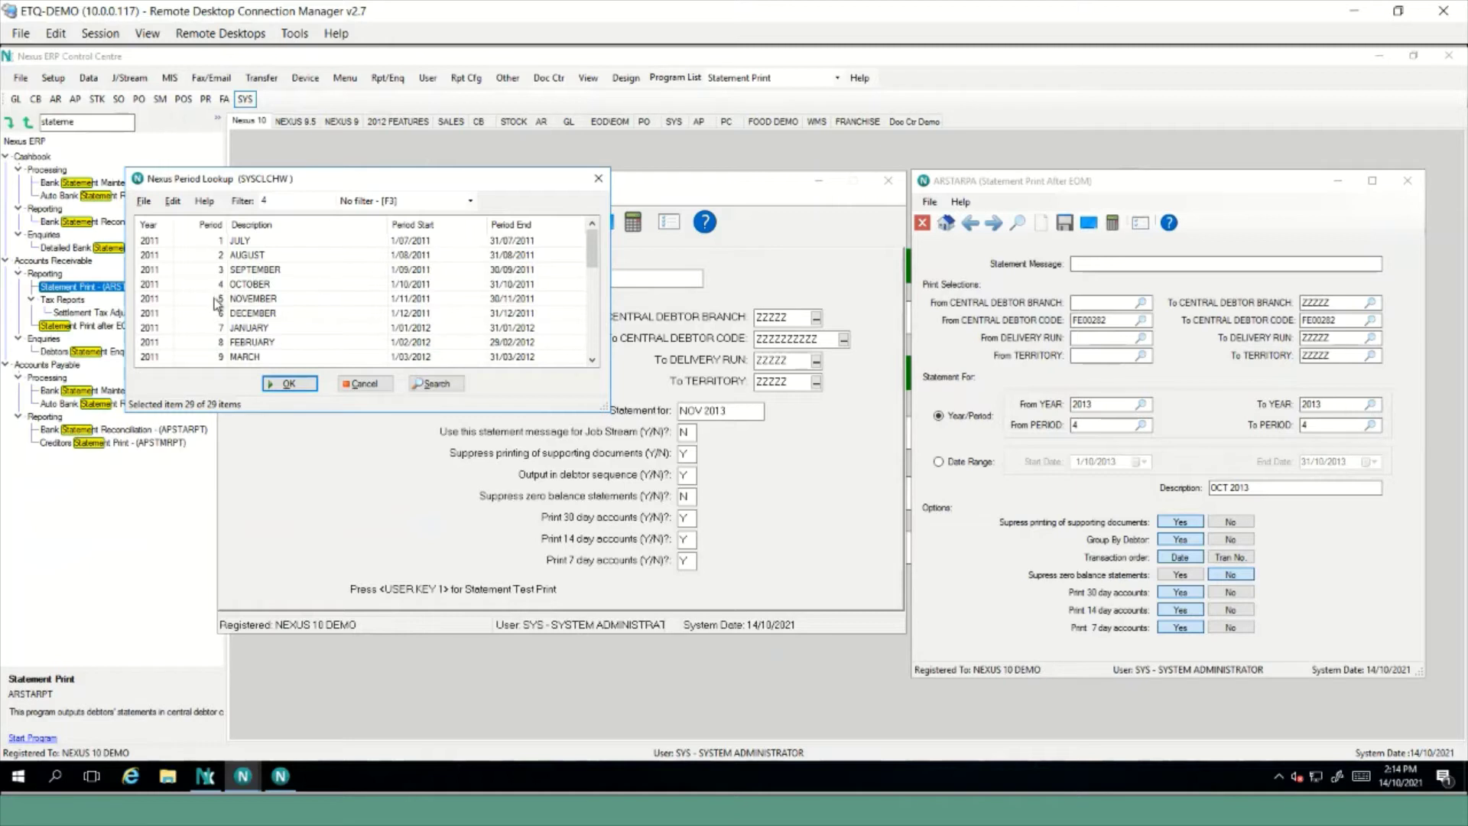
left_click(595, 281)
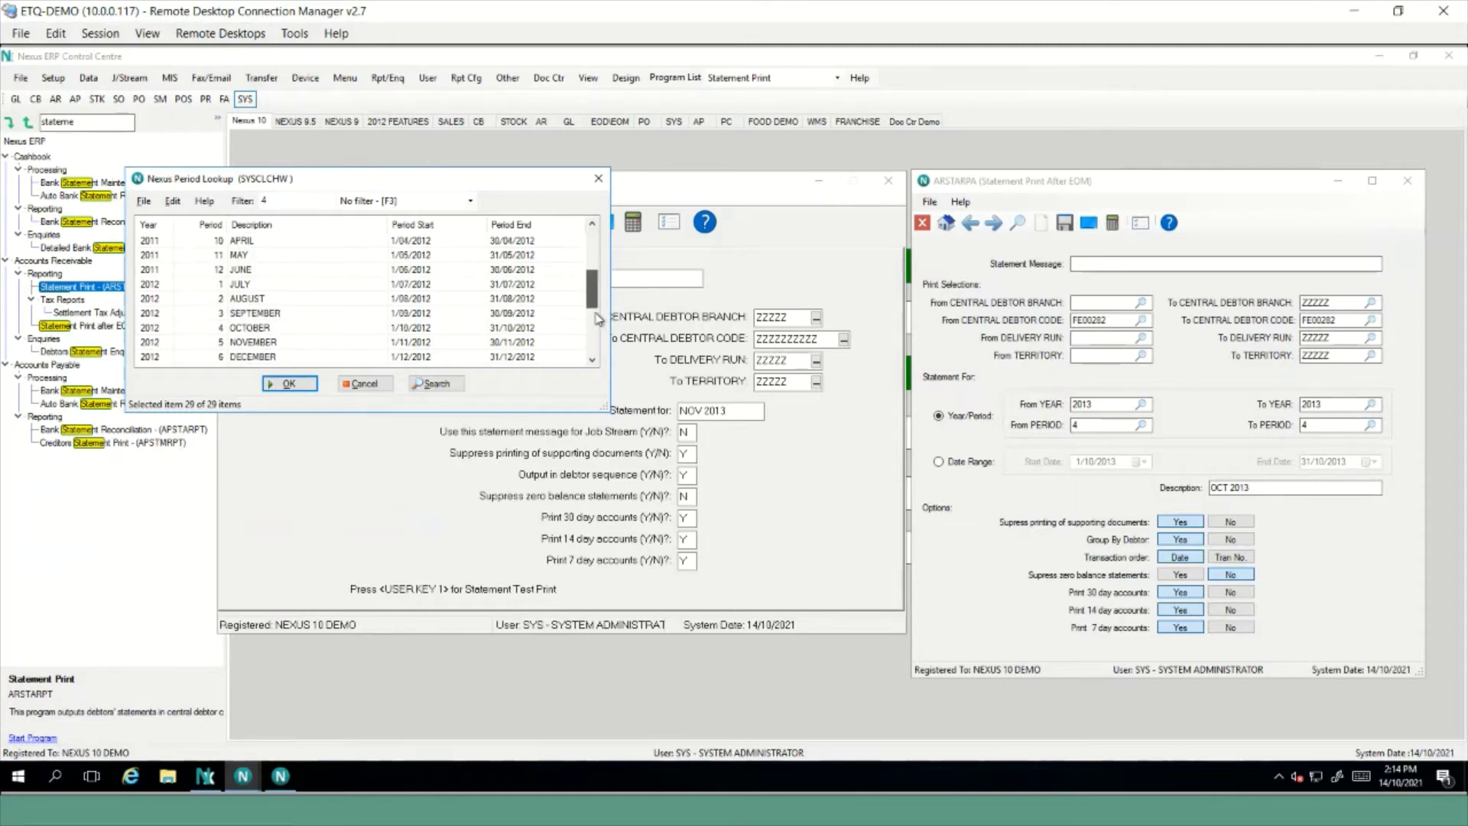
left_click(599, 319)
left_click(595, 336)
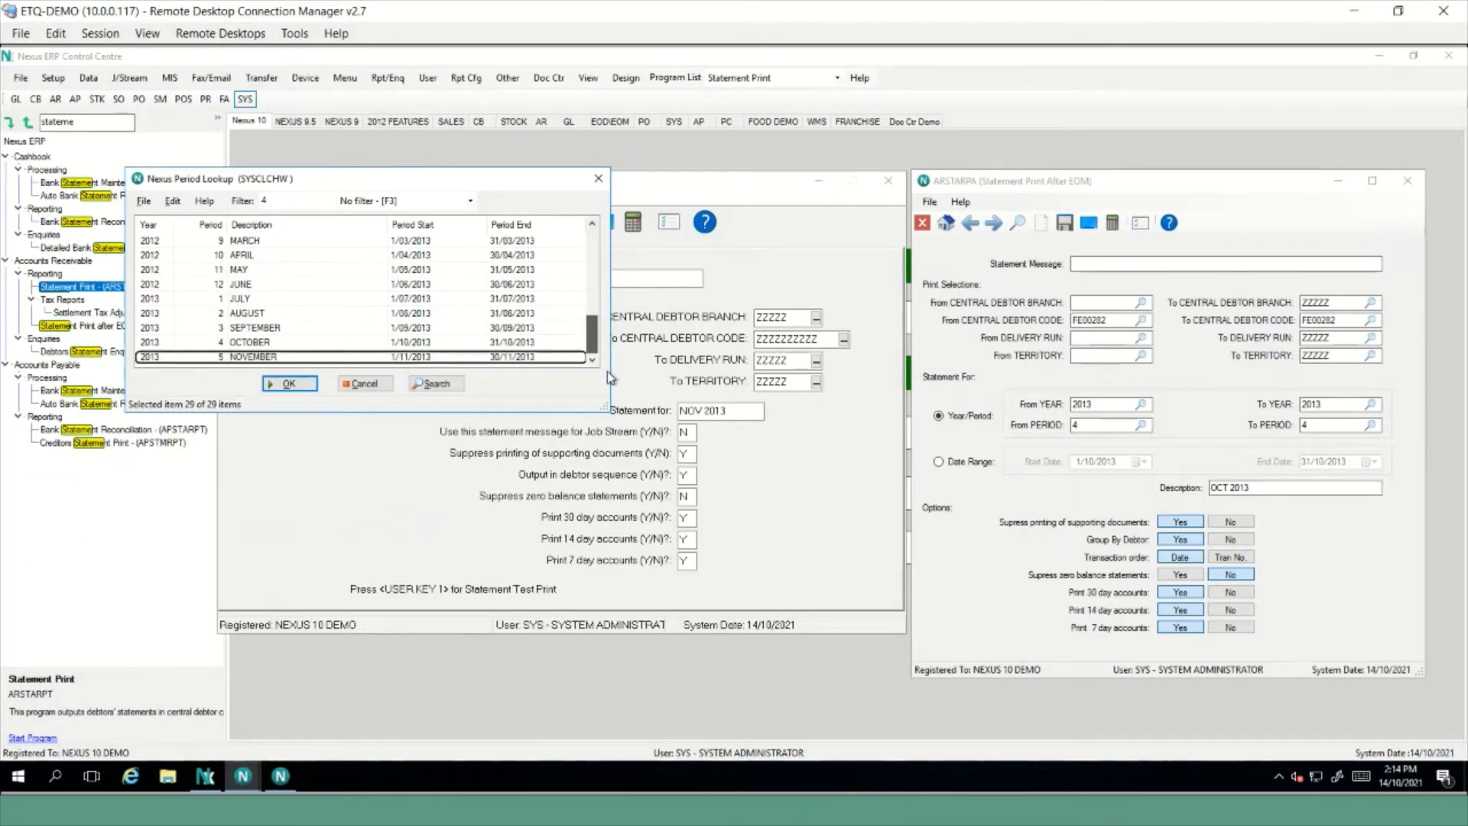
double_click(156, 314)
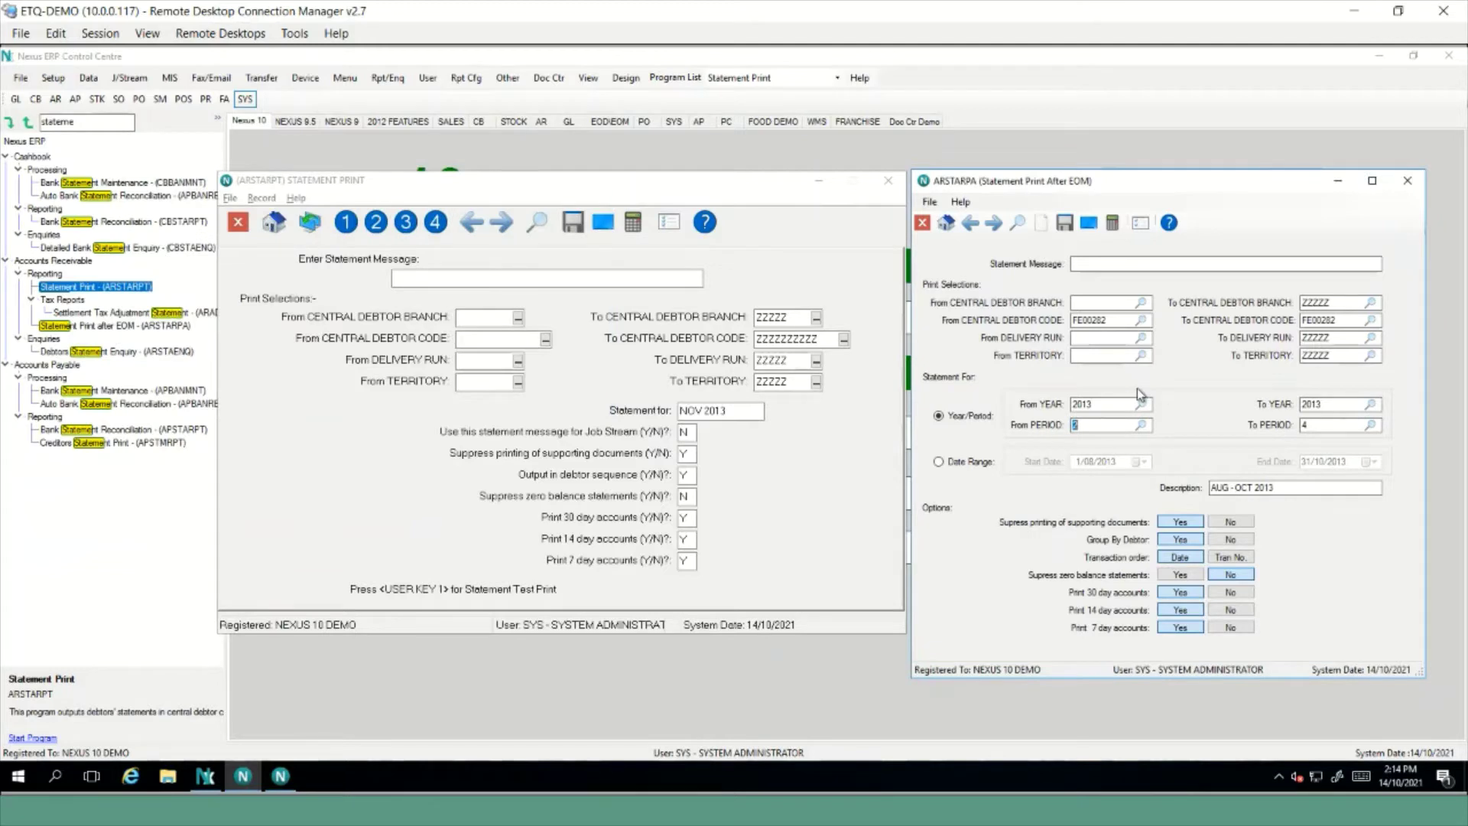
Minimise the Statement Print window and reposition the Statement Print After EOM window over the control centre
left_click(817, 182)
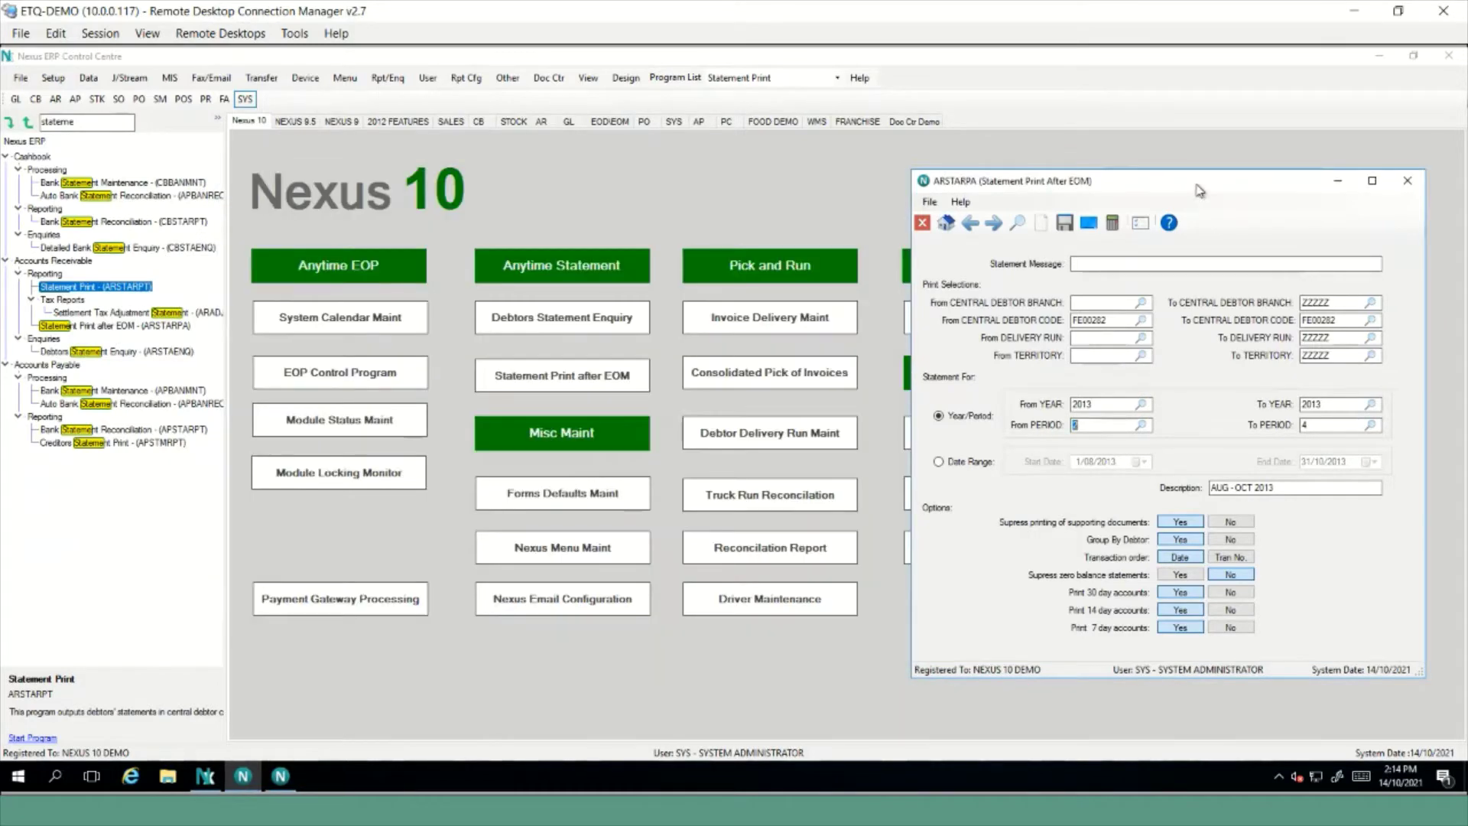
left_click_drag(1199, 190, 728, 176)
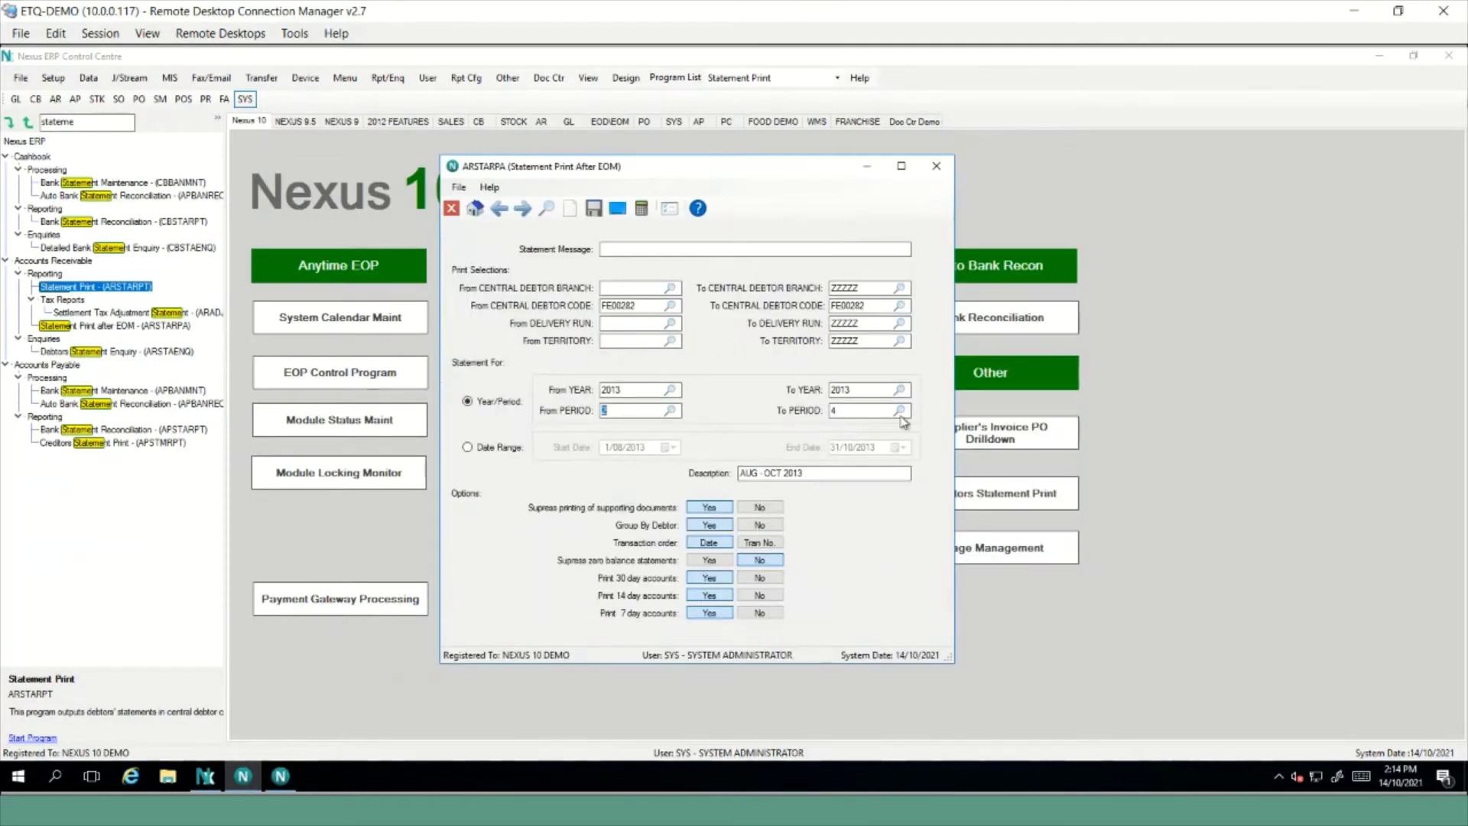
Set the after-EOM statement's To PERIOD to 2 and generate the AUG 2013 statement with the System Default destination
left_click(843, 409)
left_click(848, 475)
left_click(594, 209)
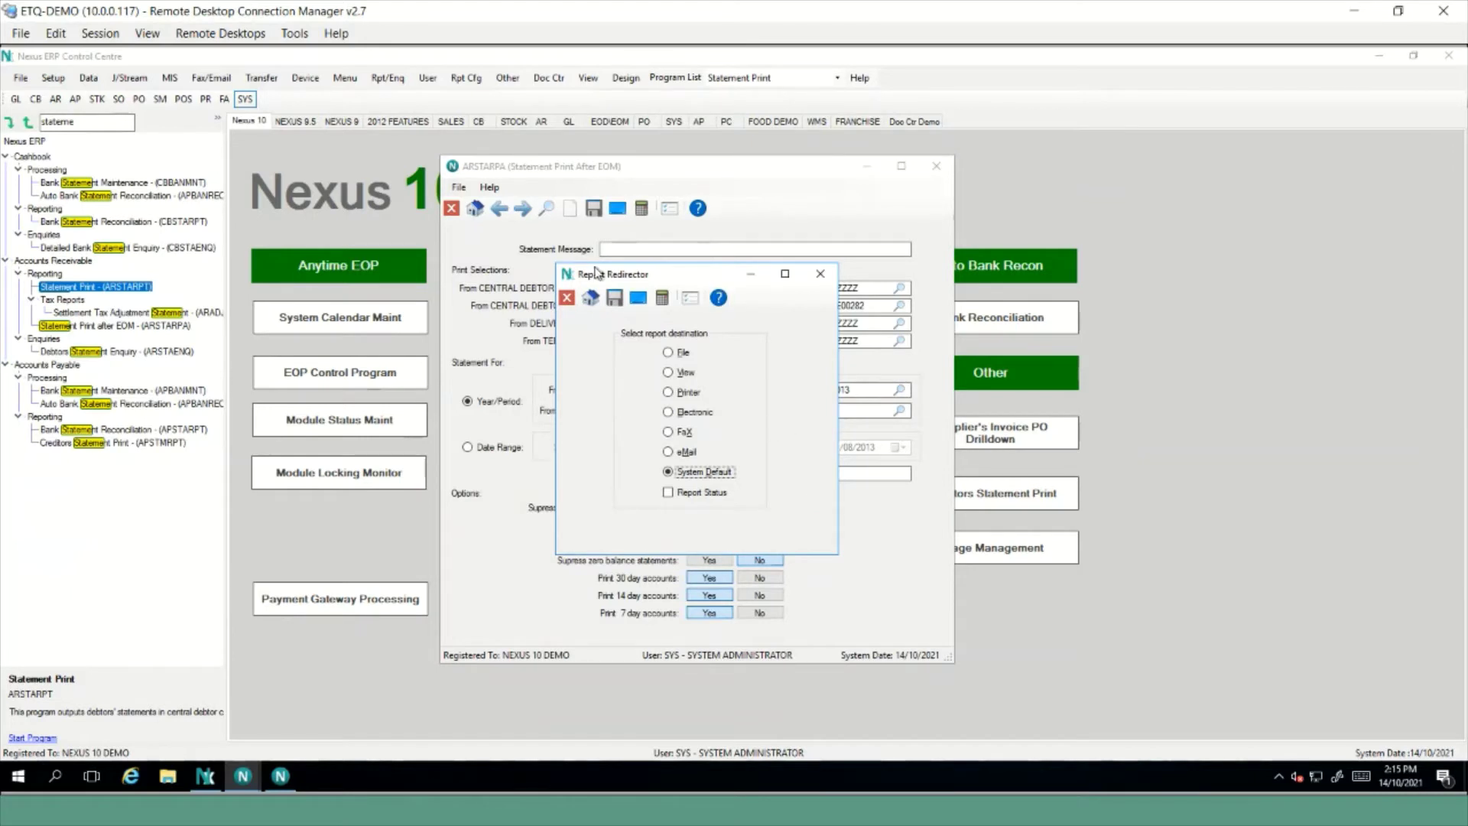
left_click(614, 298)
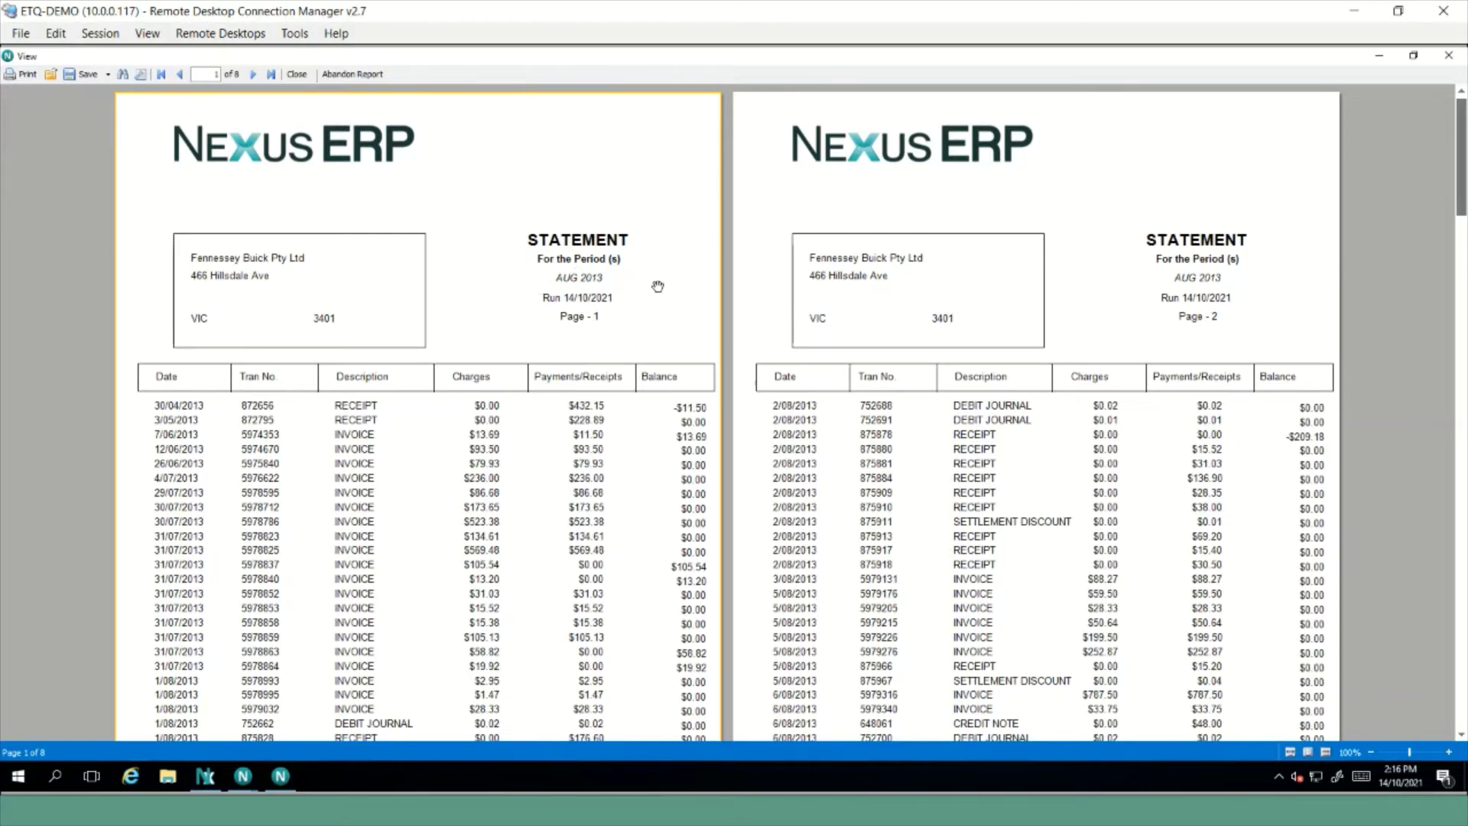
Examine the August 2013 statement's transactions through to the ageing summary and payment slip on the last page
scroll(711, 377, "down", 10)
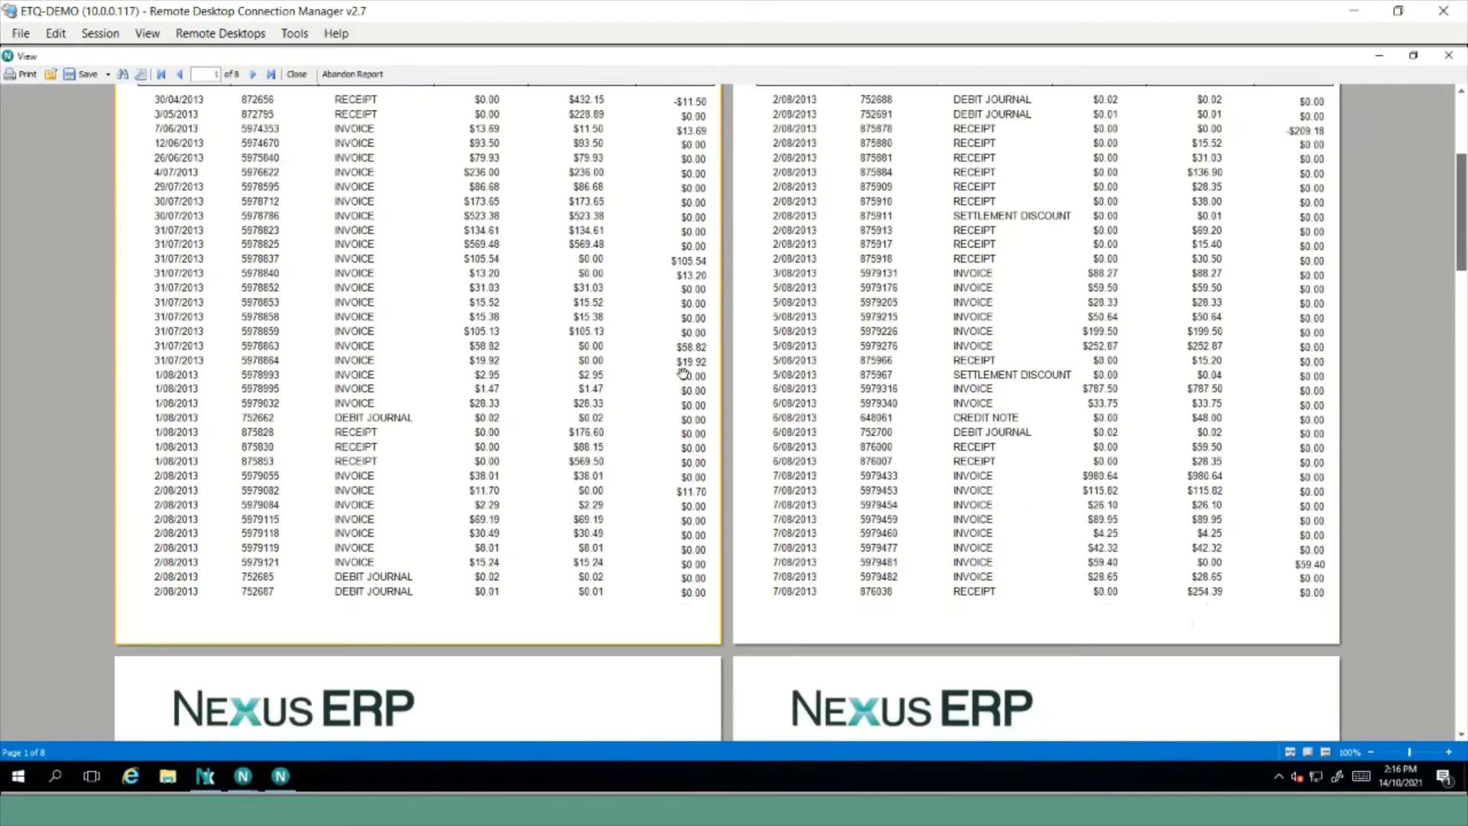
scroll(454, 425, "down", 4)
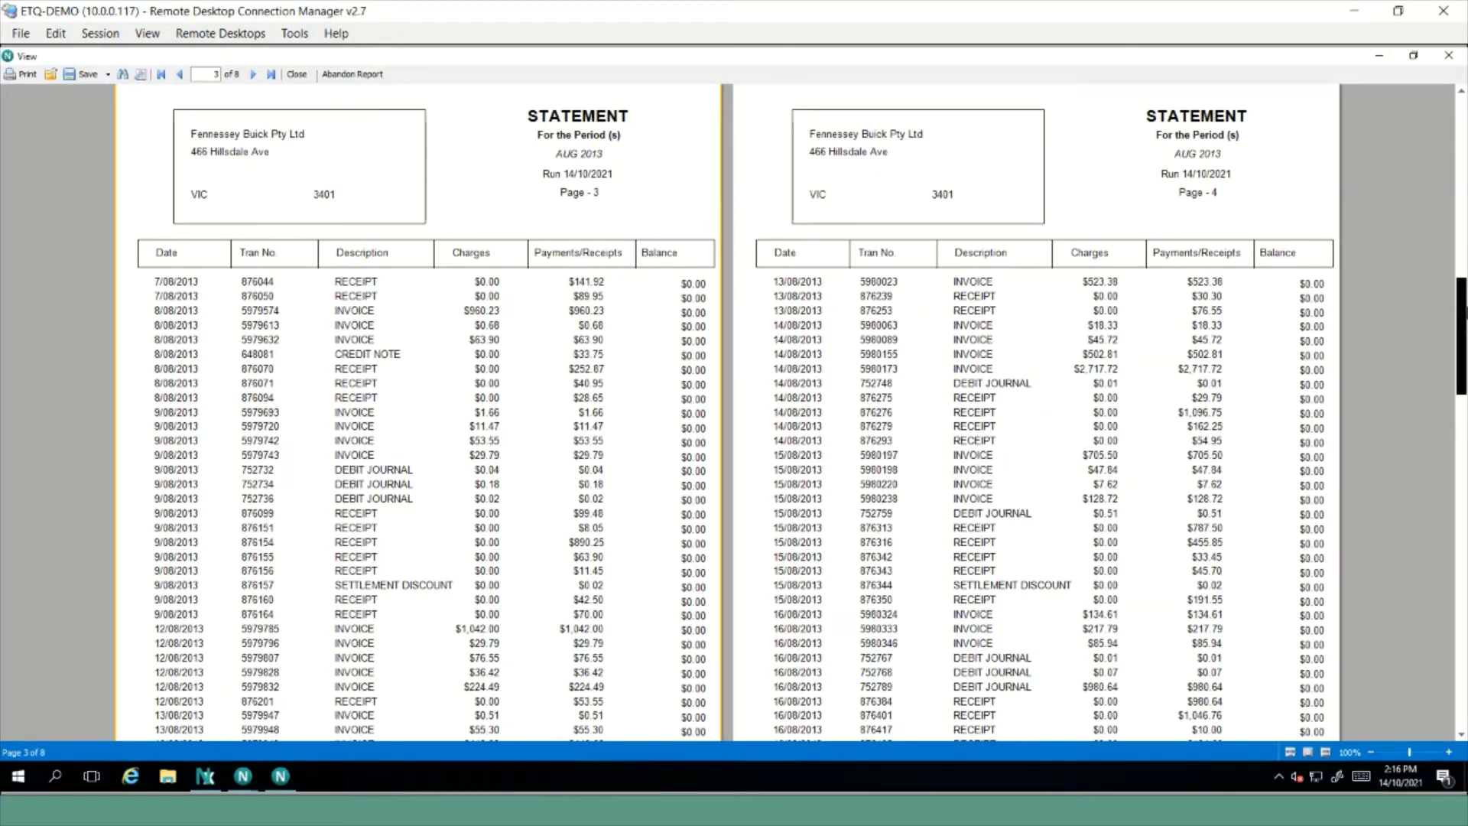
left_click_drag(1462, 334, 1462, 625)
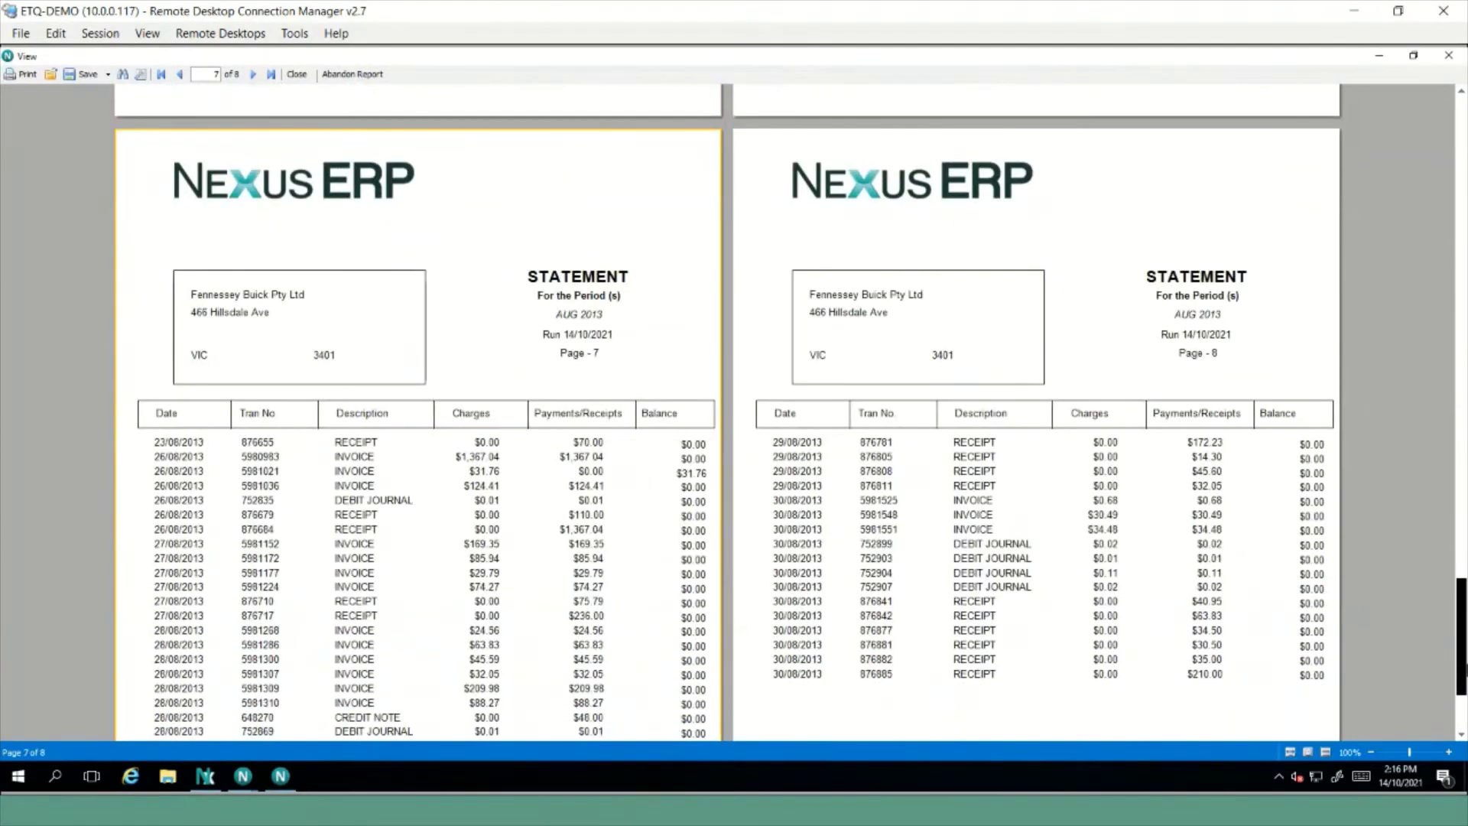
scroll(900, 499, "down", 3)
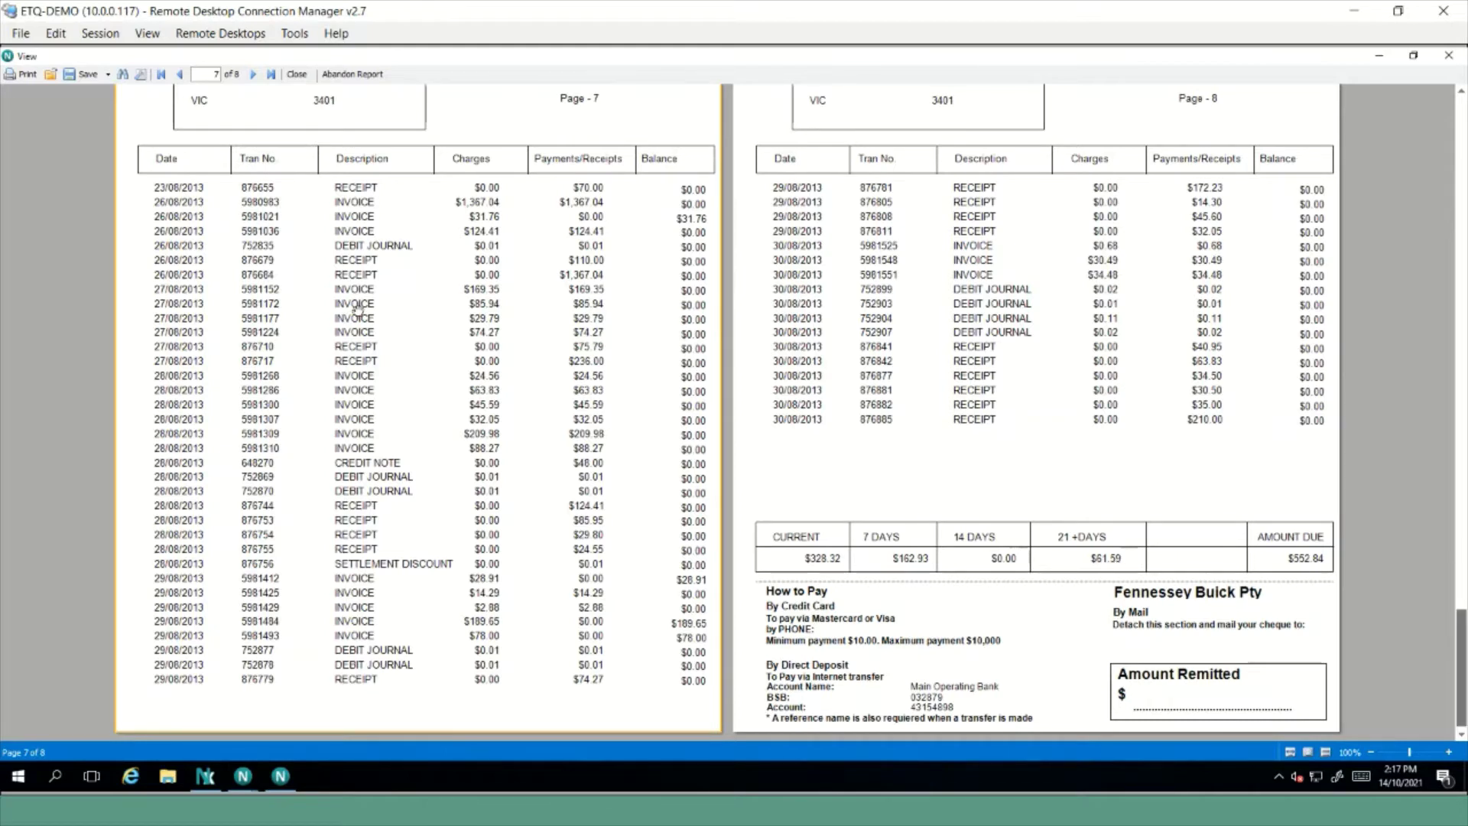
Review the available printers and the Office export formats for the statement without printing or saving, and close the preview
left_click(23, 75)
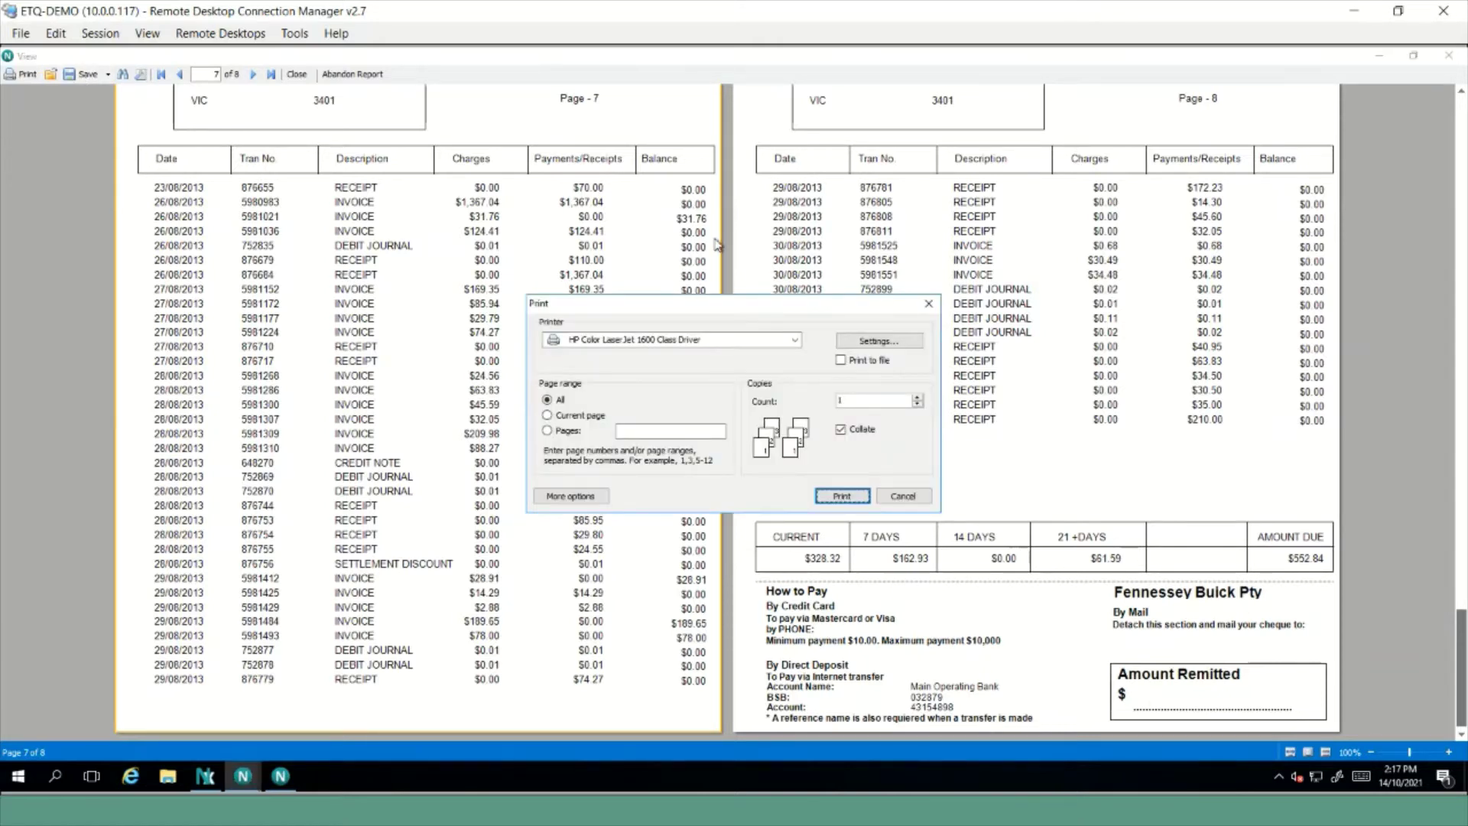
left_click(795, 342)
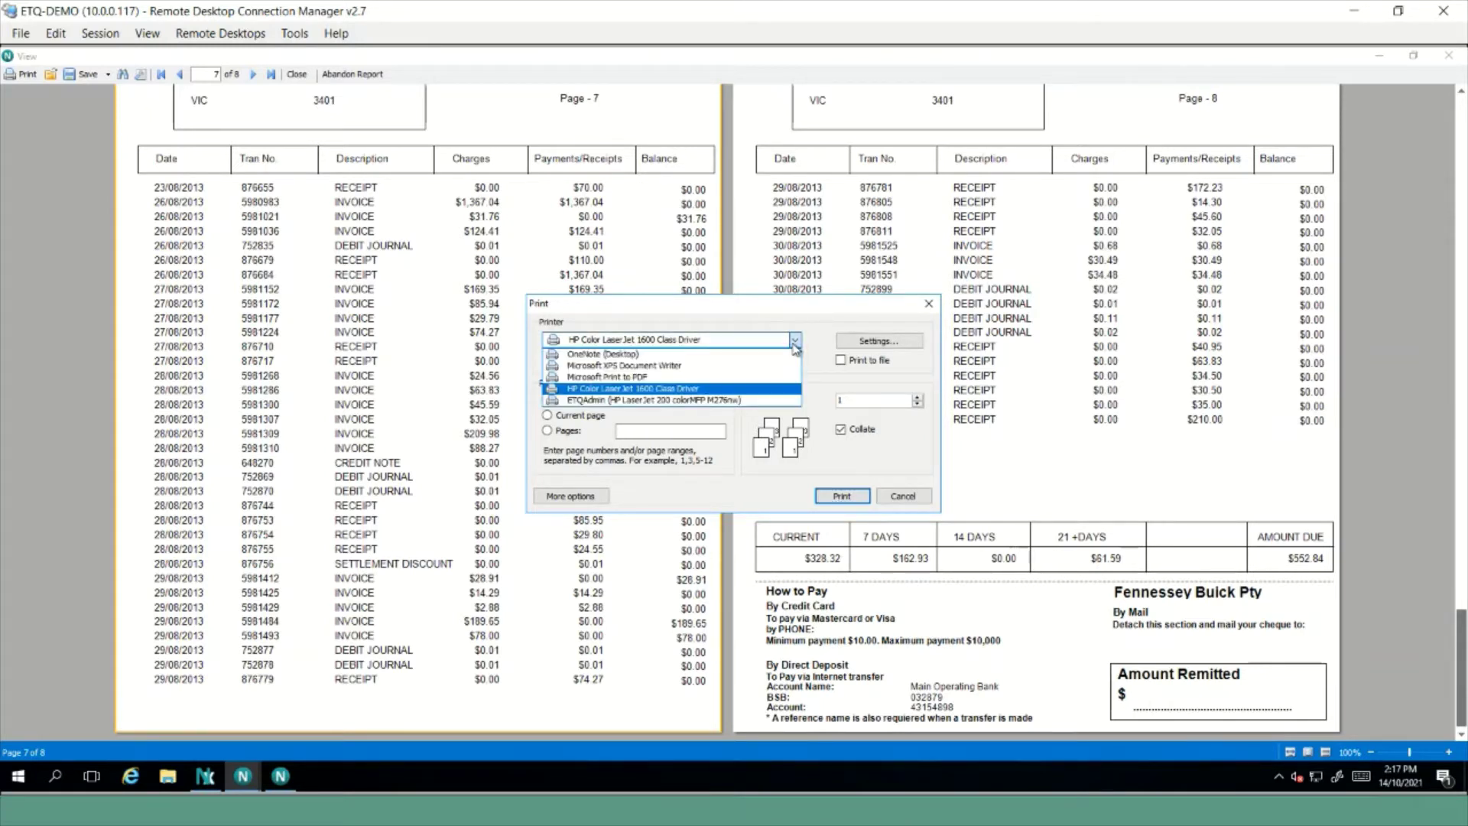
left_click(795, 341)
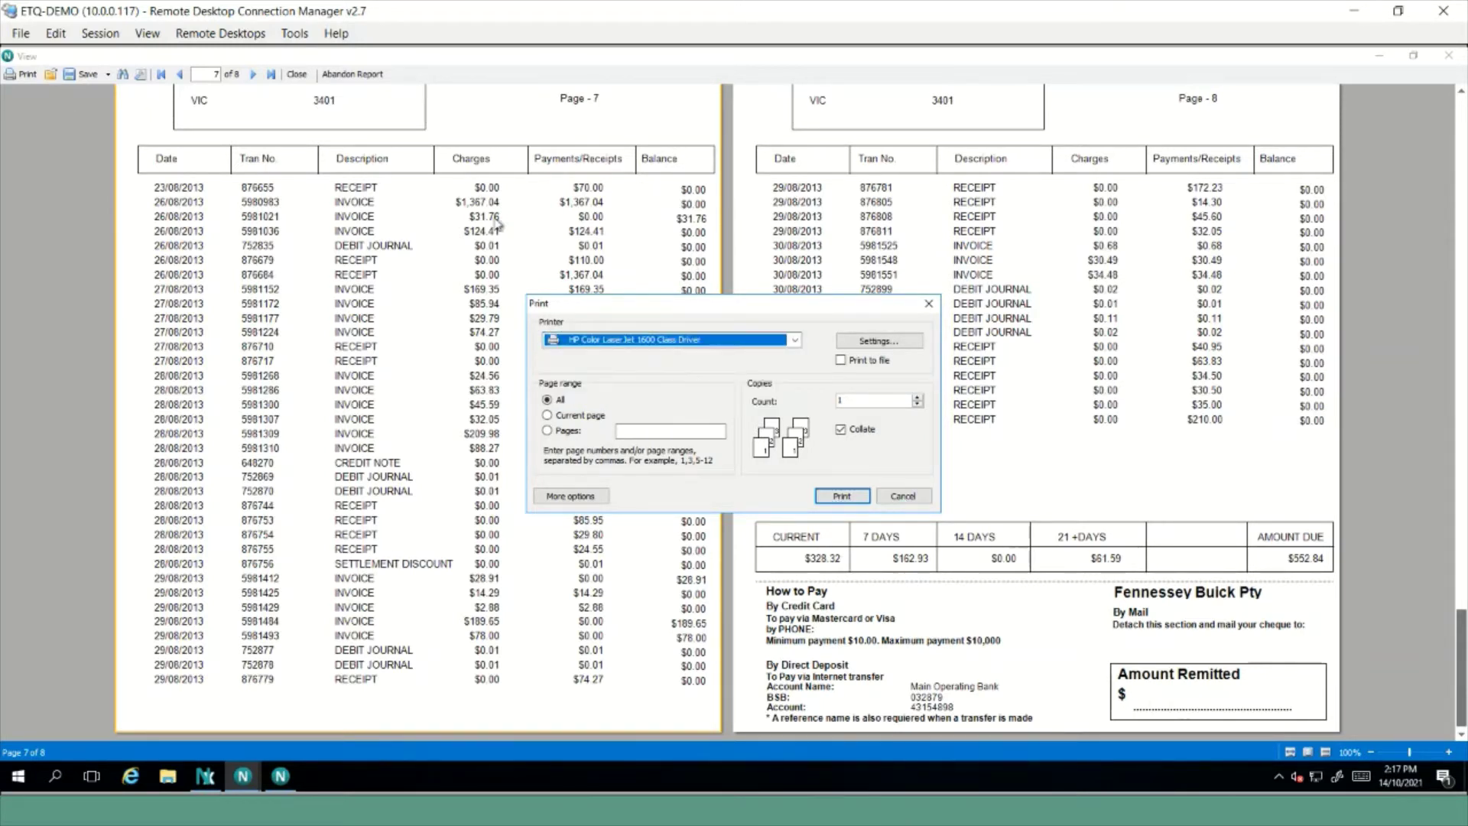
left_click(902, 494)
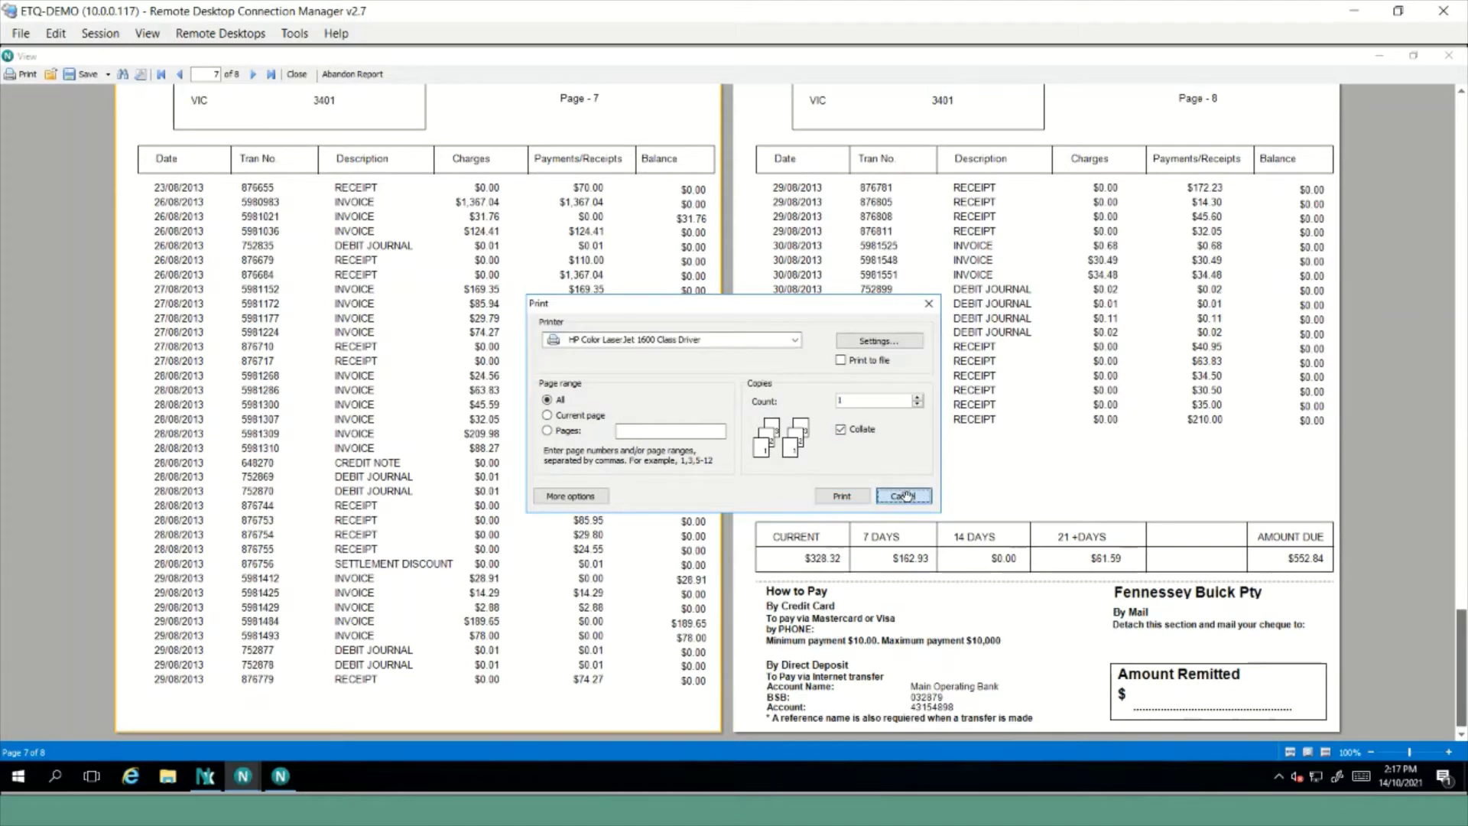
left_click(91, 78)
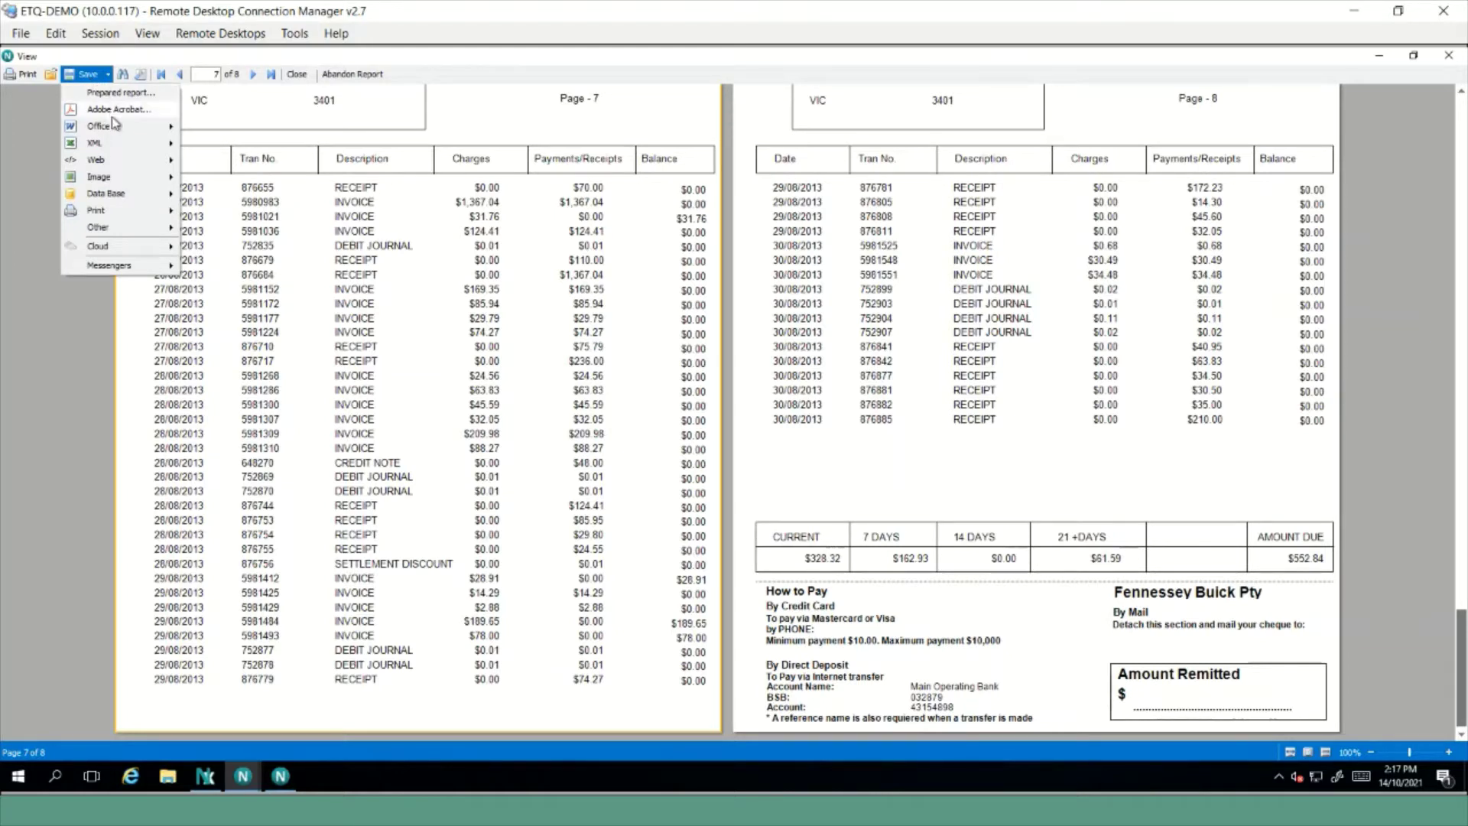
mouse_move(114, 126)
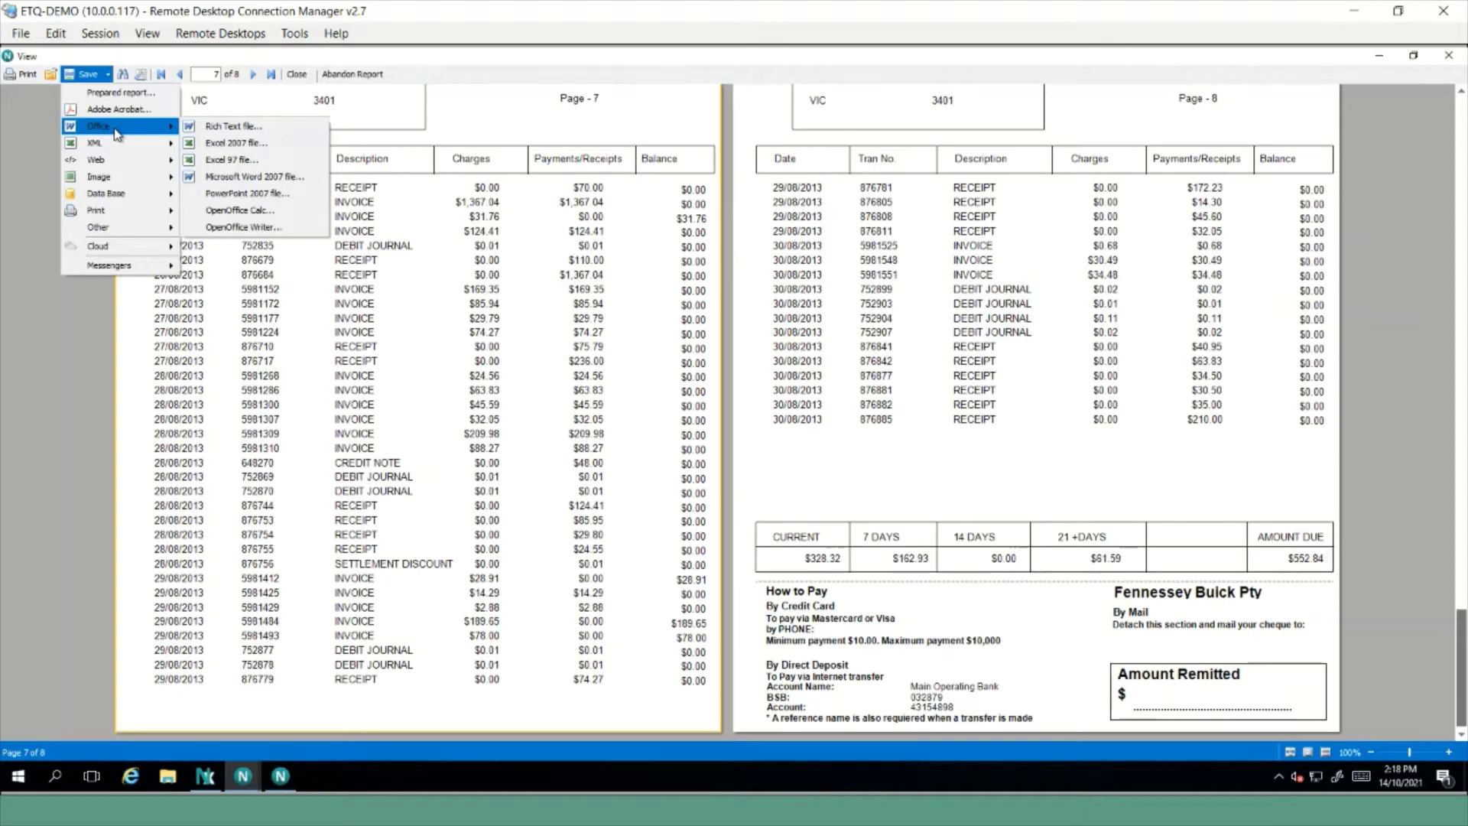
left_click(291, 79)
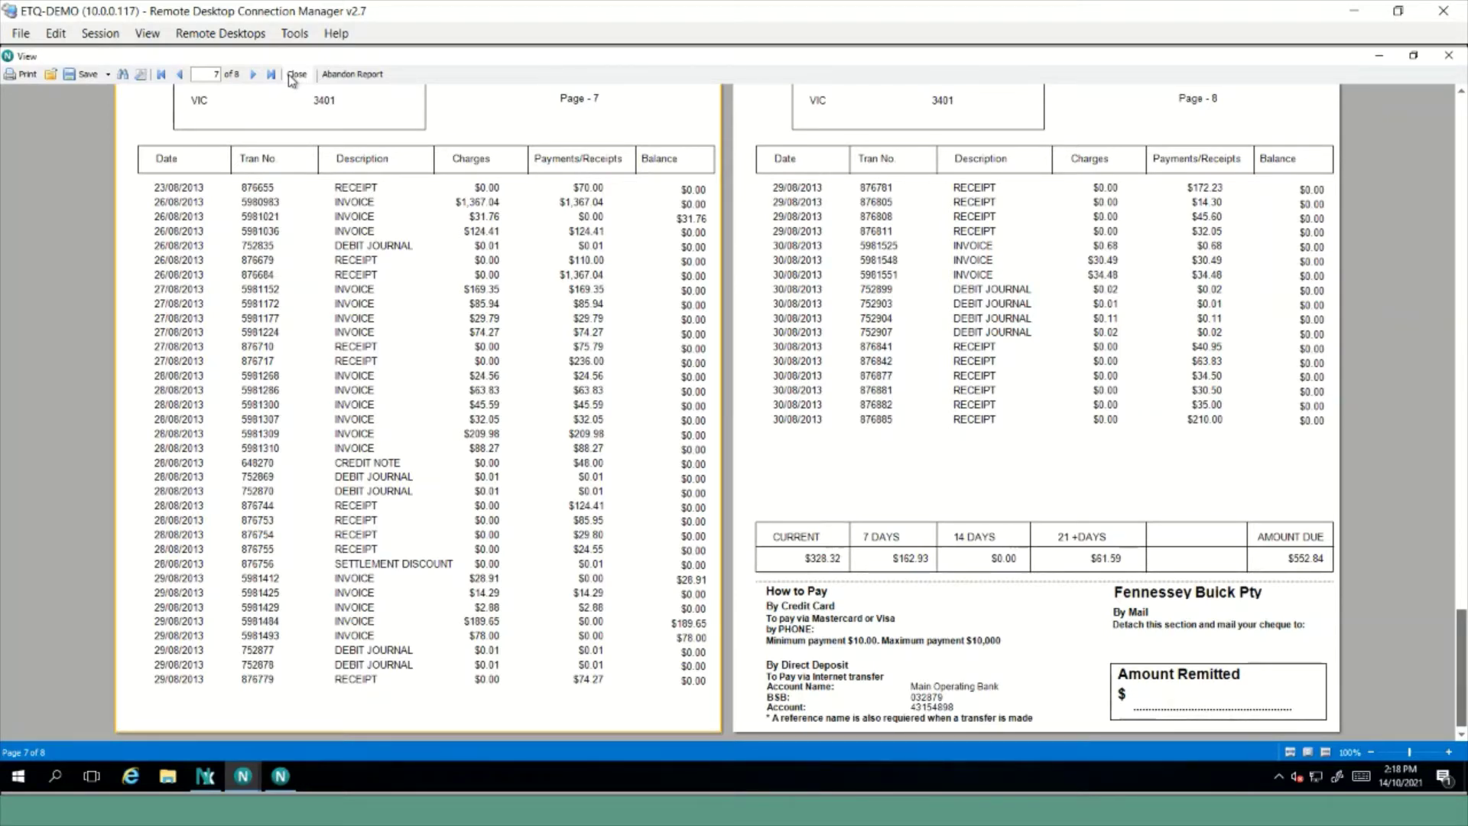
left_click(291, 79)
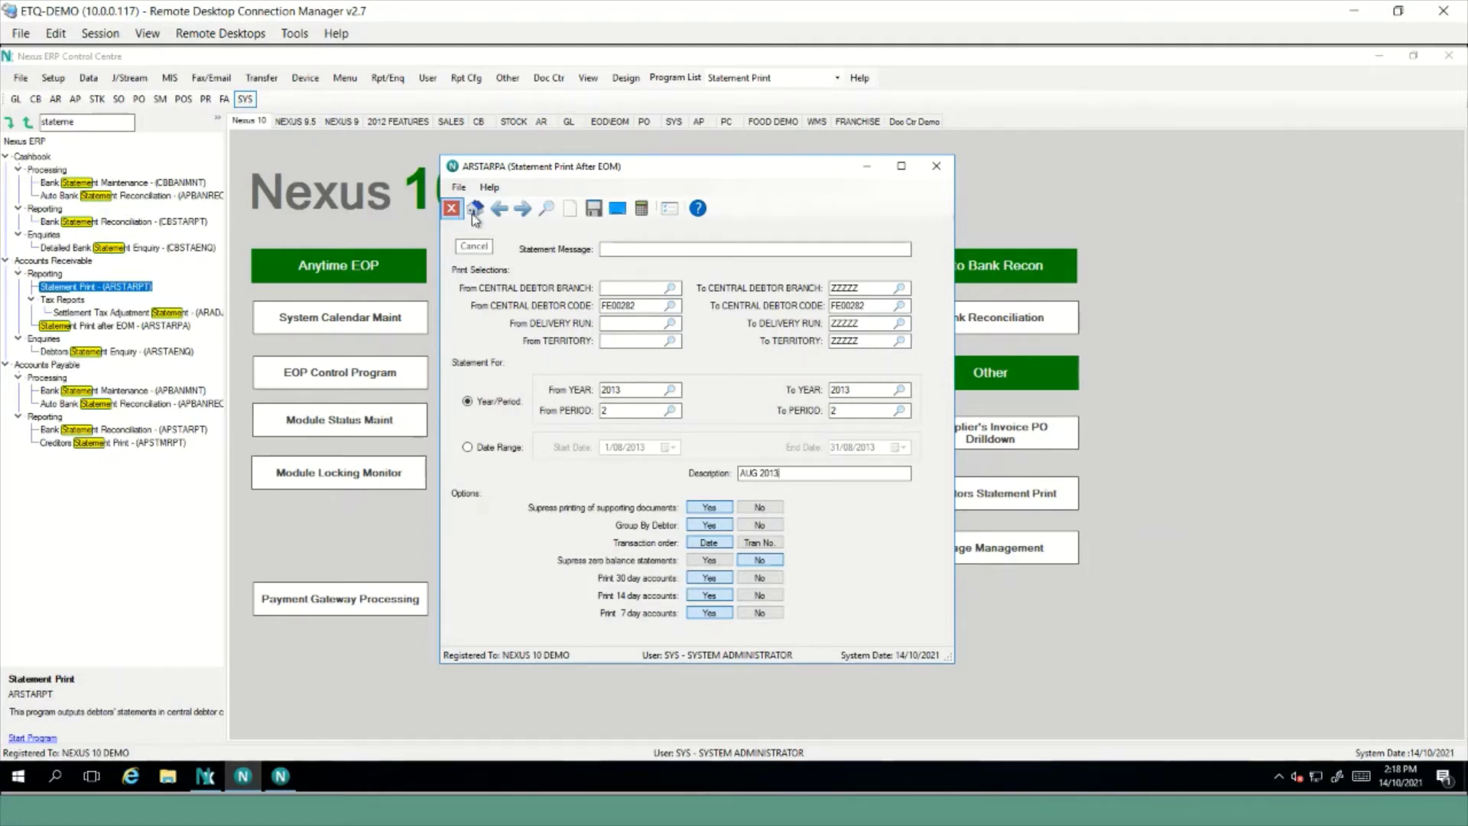
Switch the after-EOM statement from Year/Period to Date Range and set its End Date to 10/08/2013
left_click(654, 304)
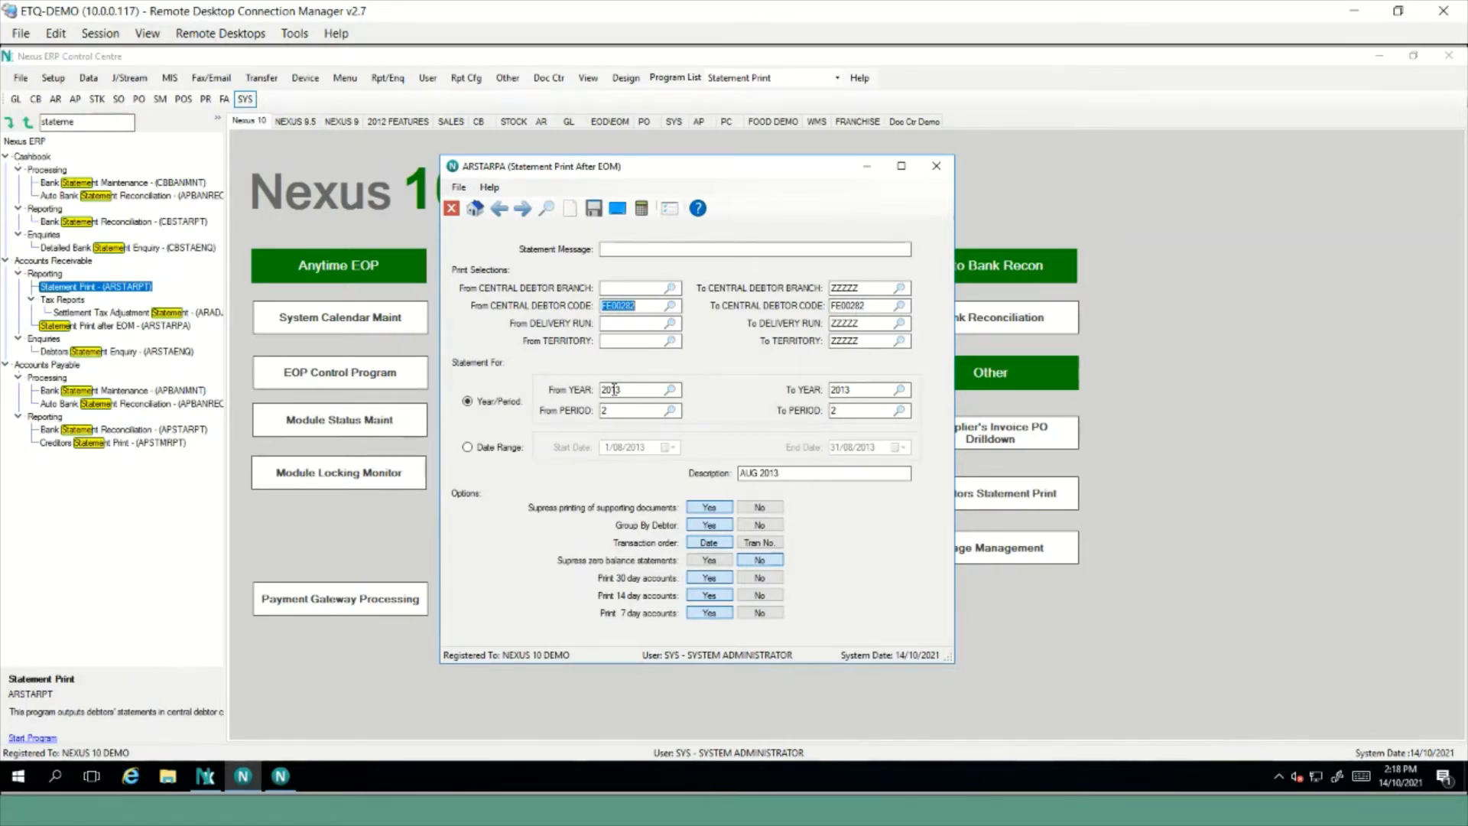
left_click(474, 449)
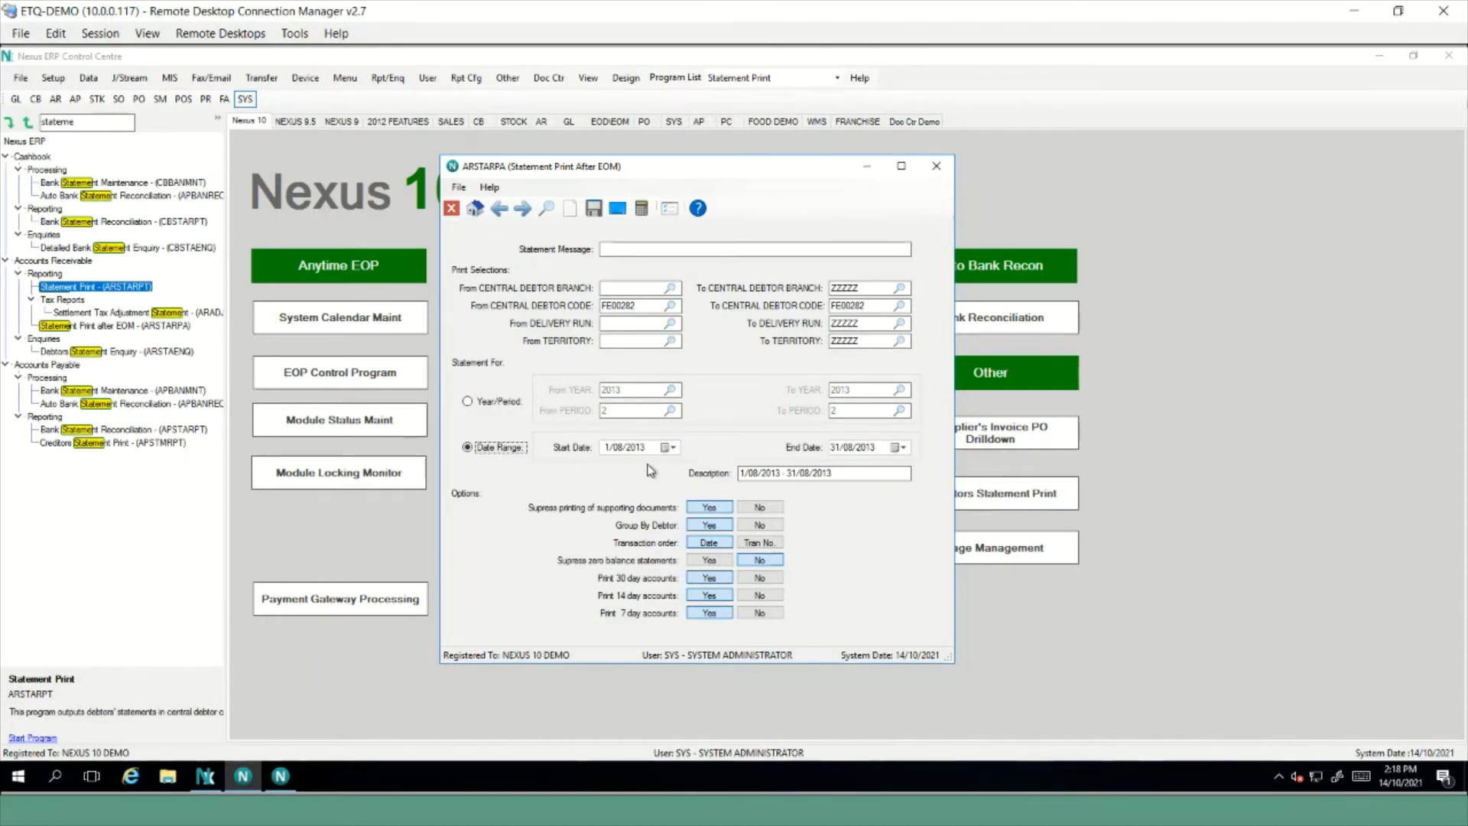
left_click(901, 448)
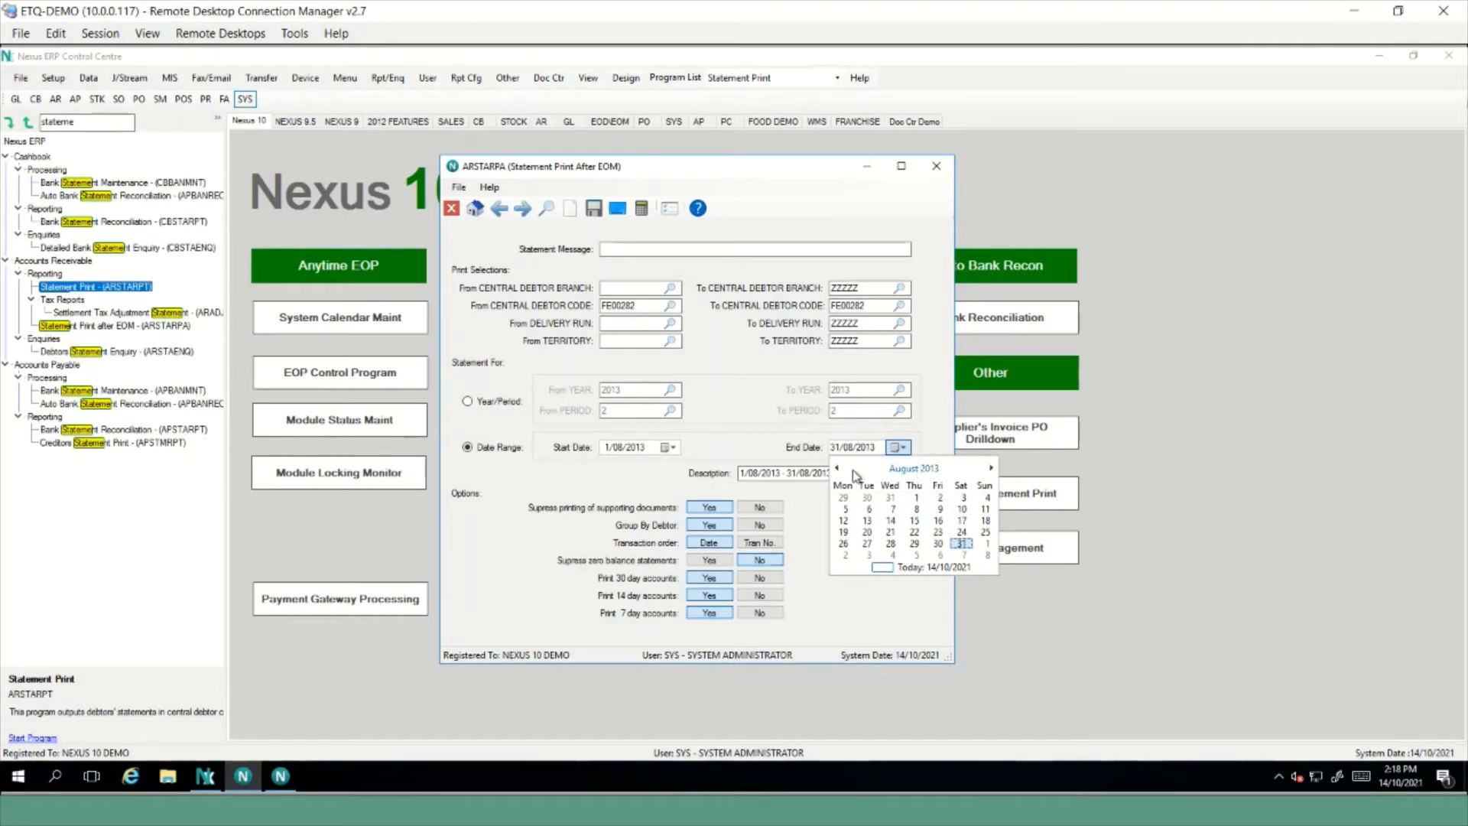
left_click(907, 473)
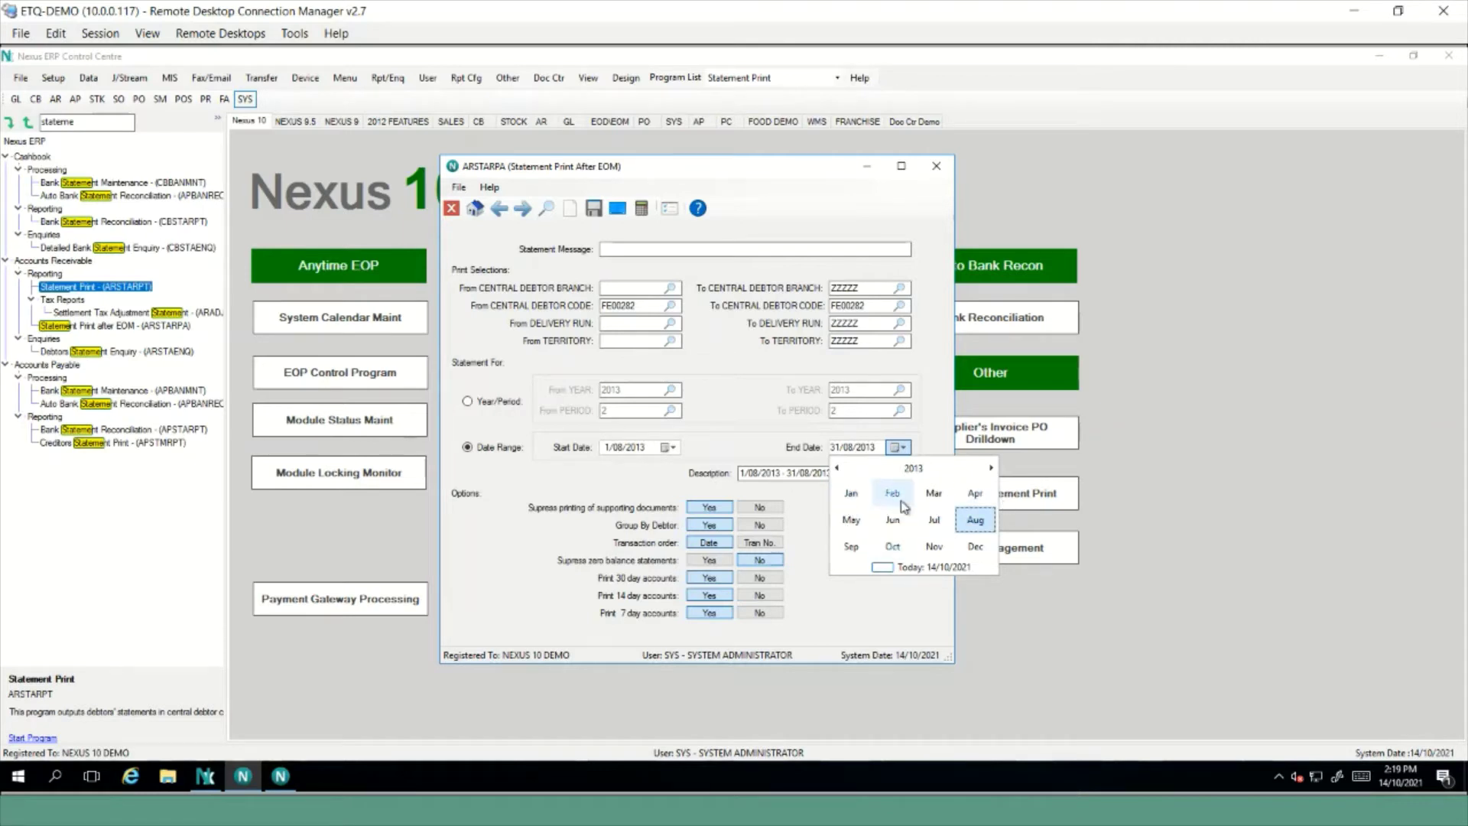
left_click(920, 470)
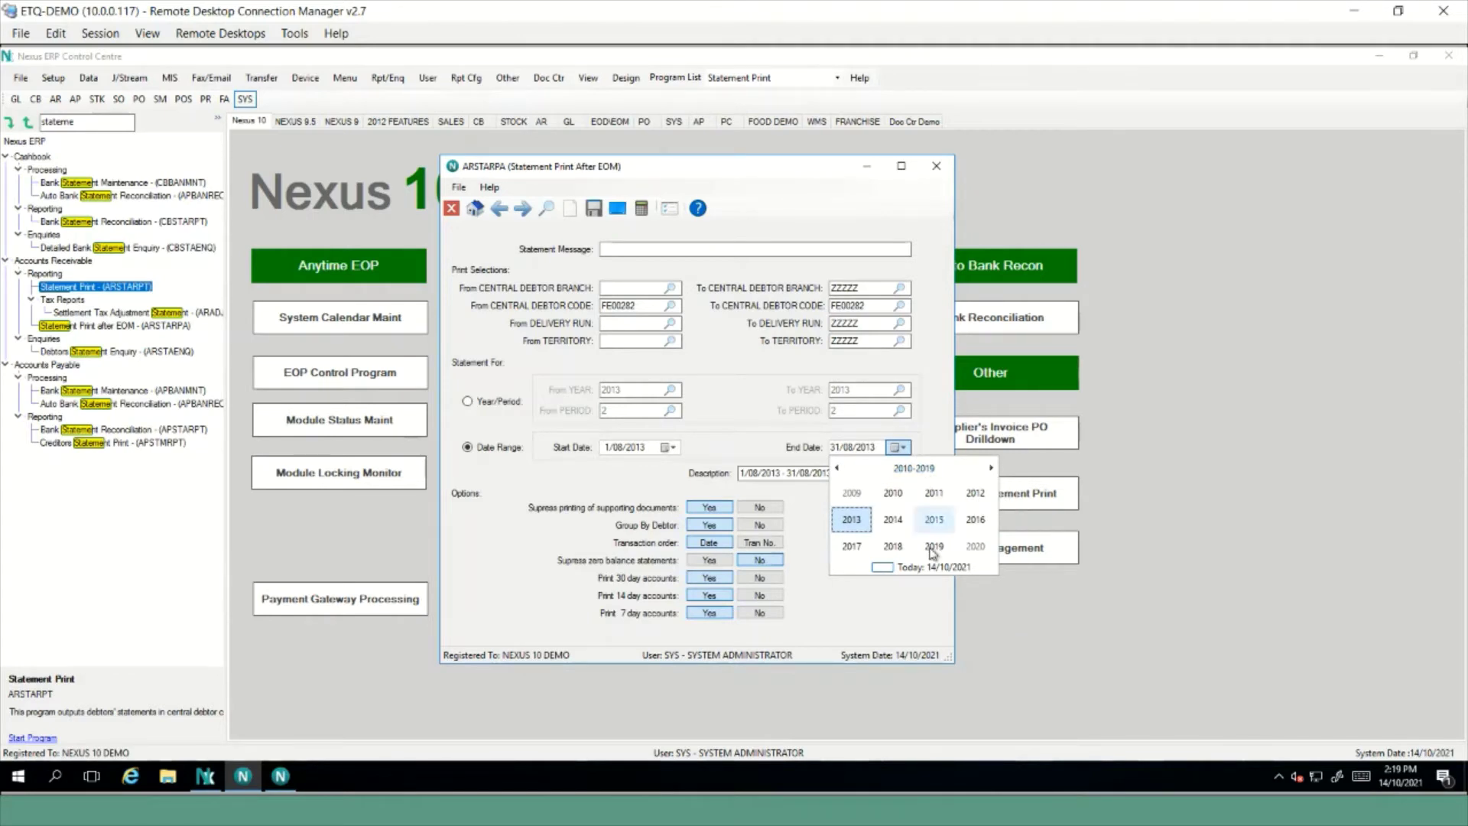
left_click(854, 522)
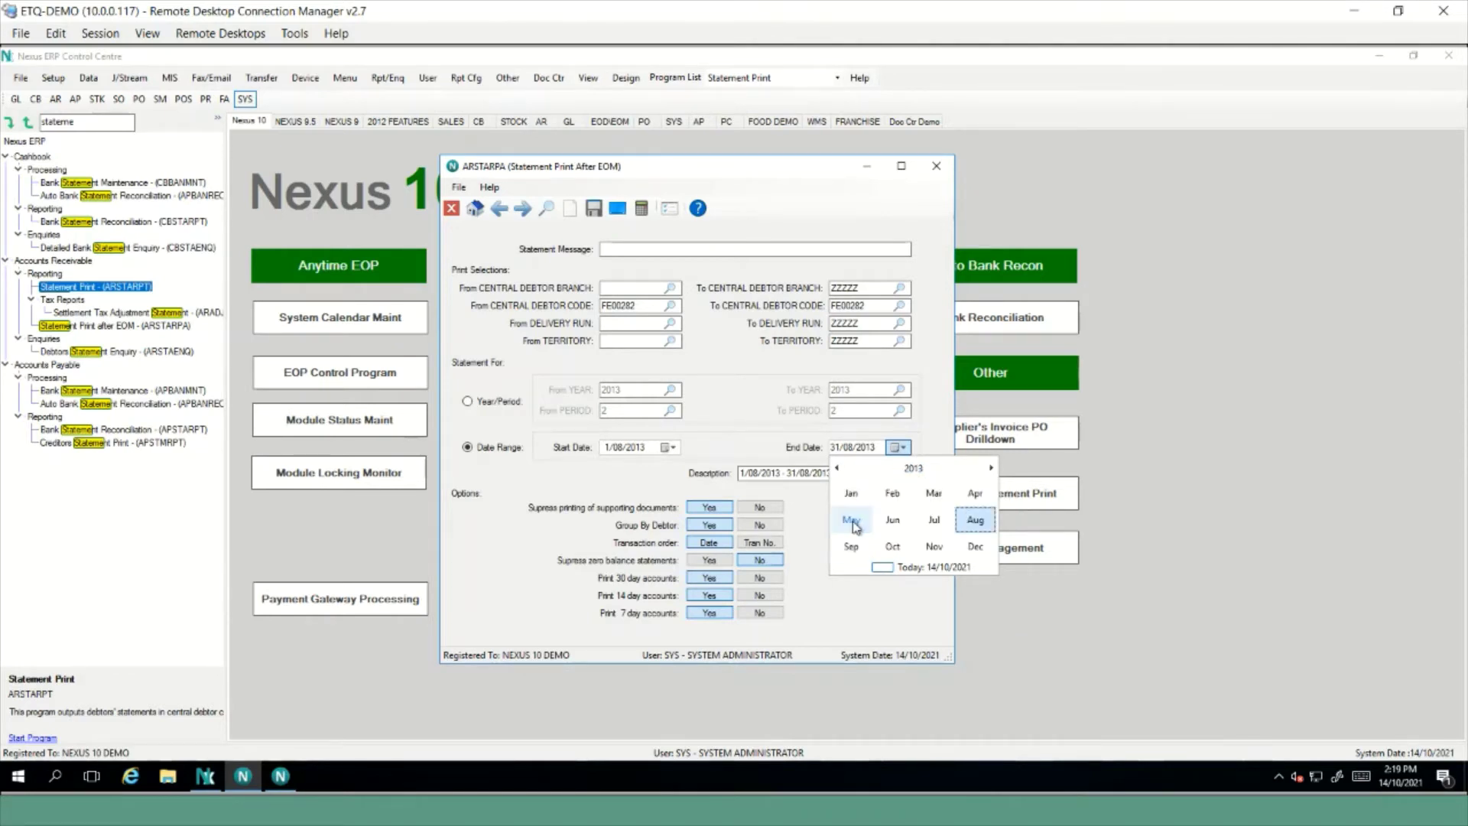
left_click(976, 520)
left_click(980, 523)
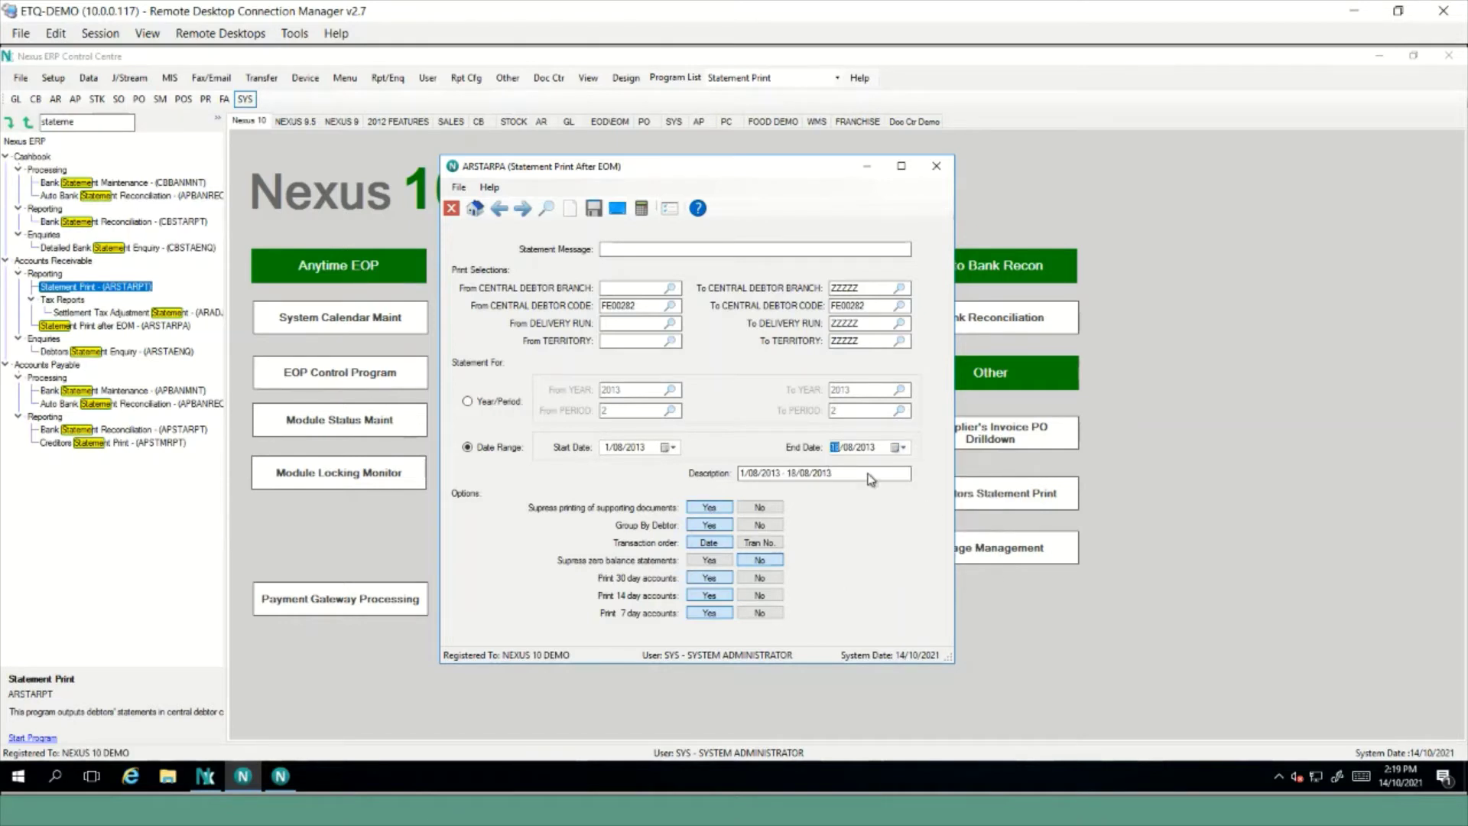
left_click(902, 448)
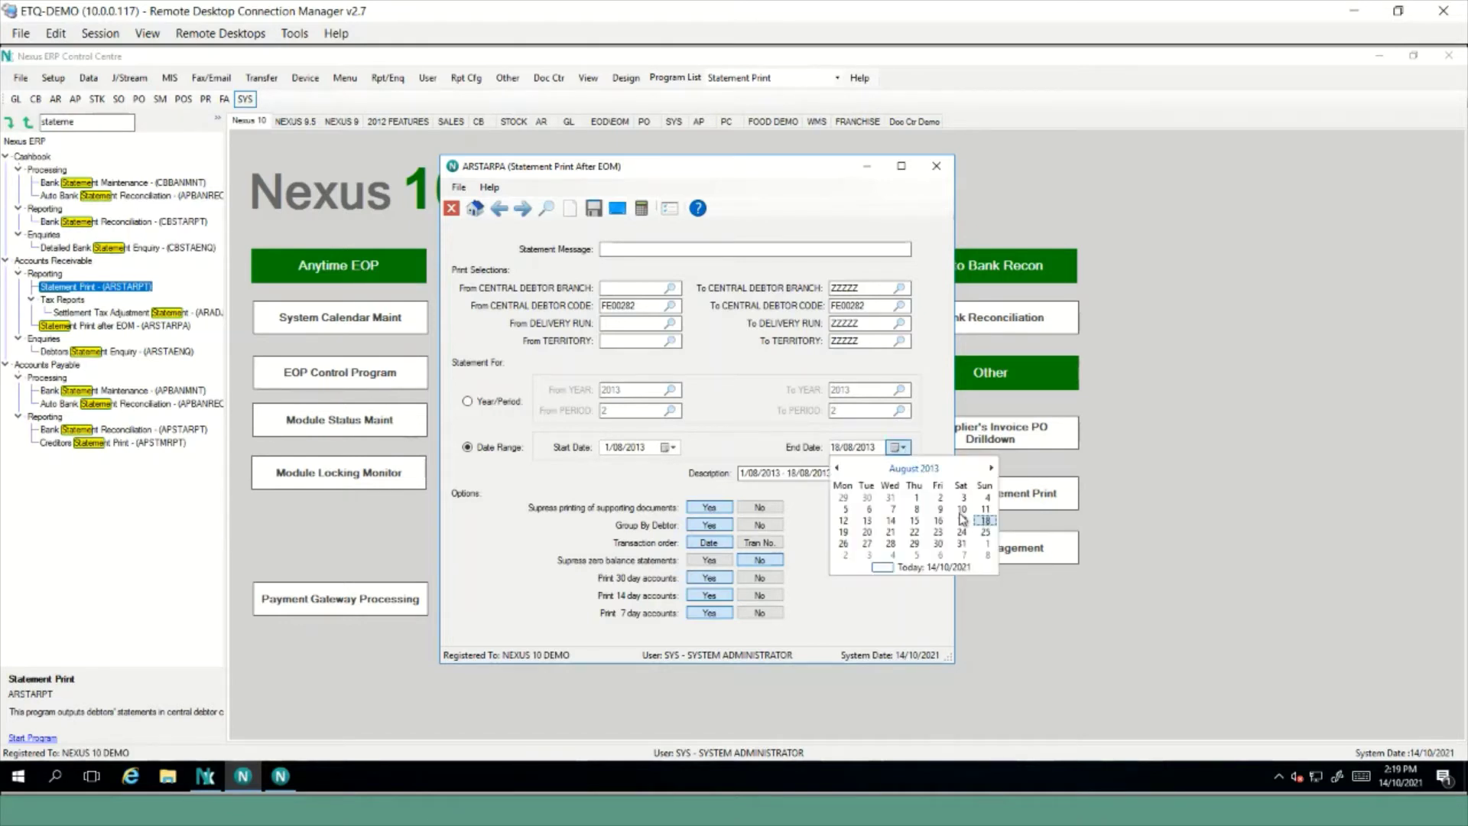
left_click(962, 510)
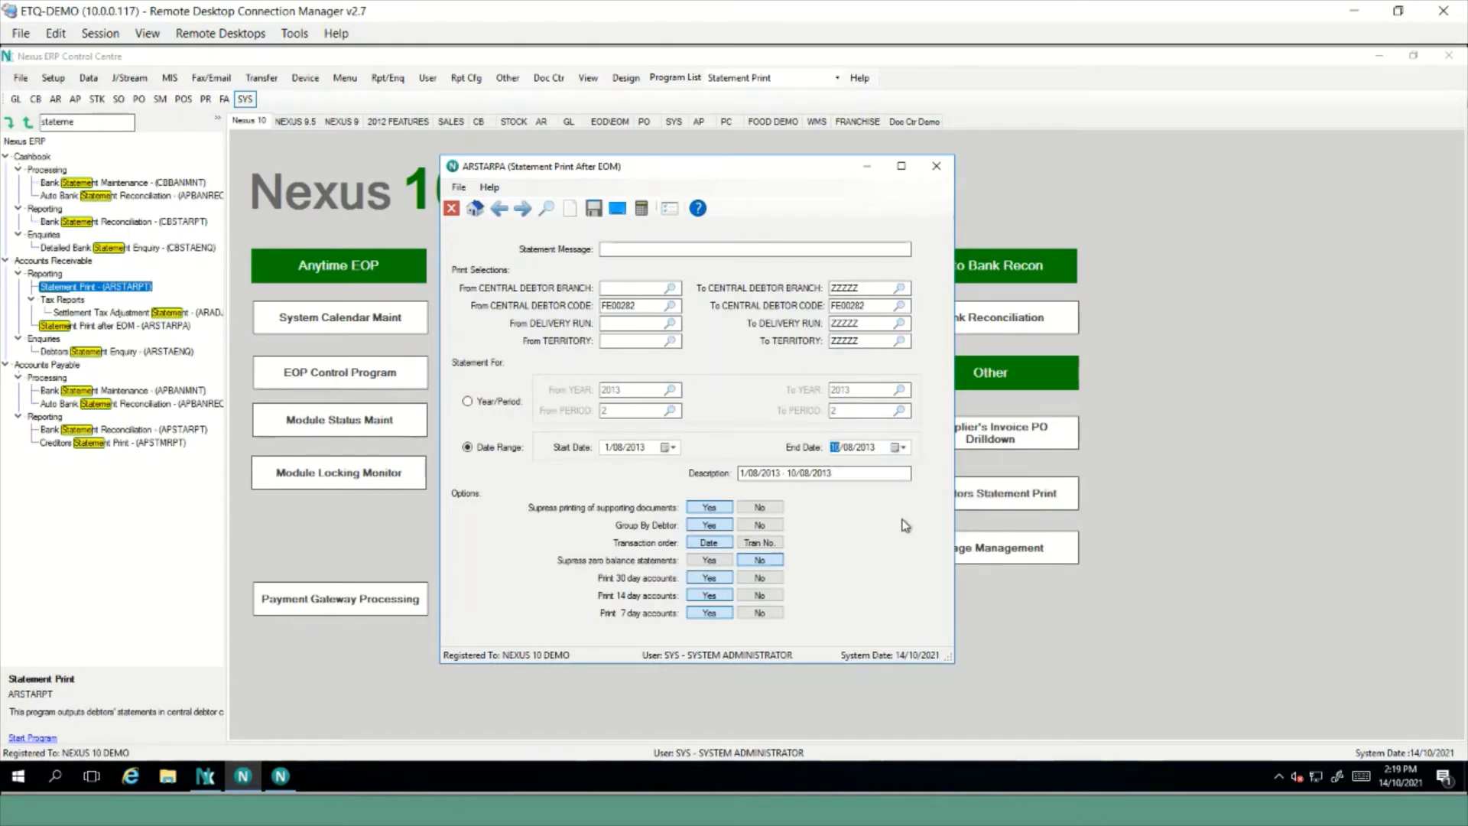
Generate the 1/08/2013 - 10/08/2013 statement with the System Default report destination
left_click(856, 477)
left_click(617, 208)
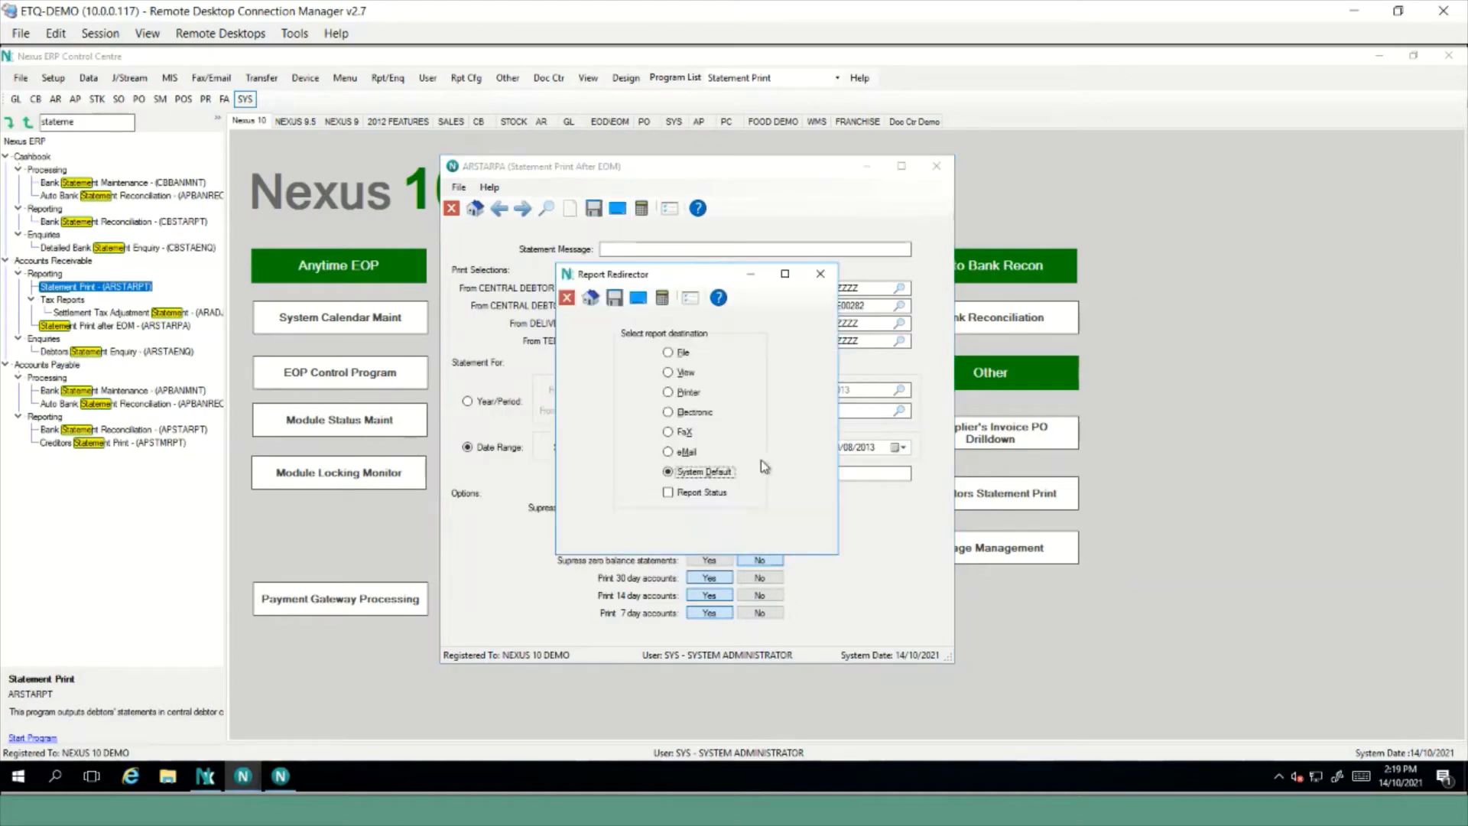
left_click(614, 299)
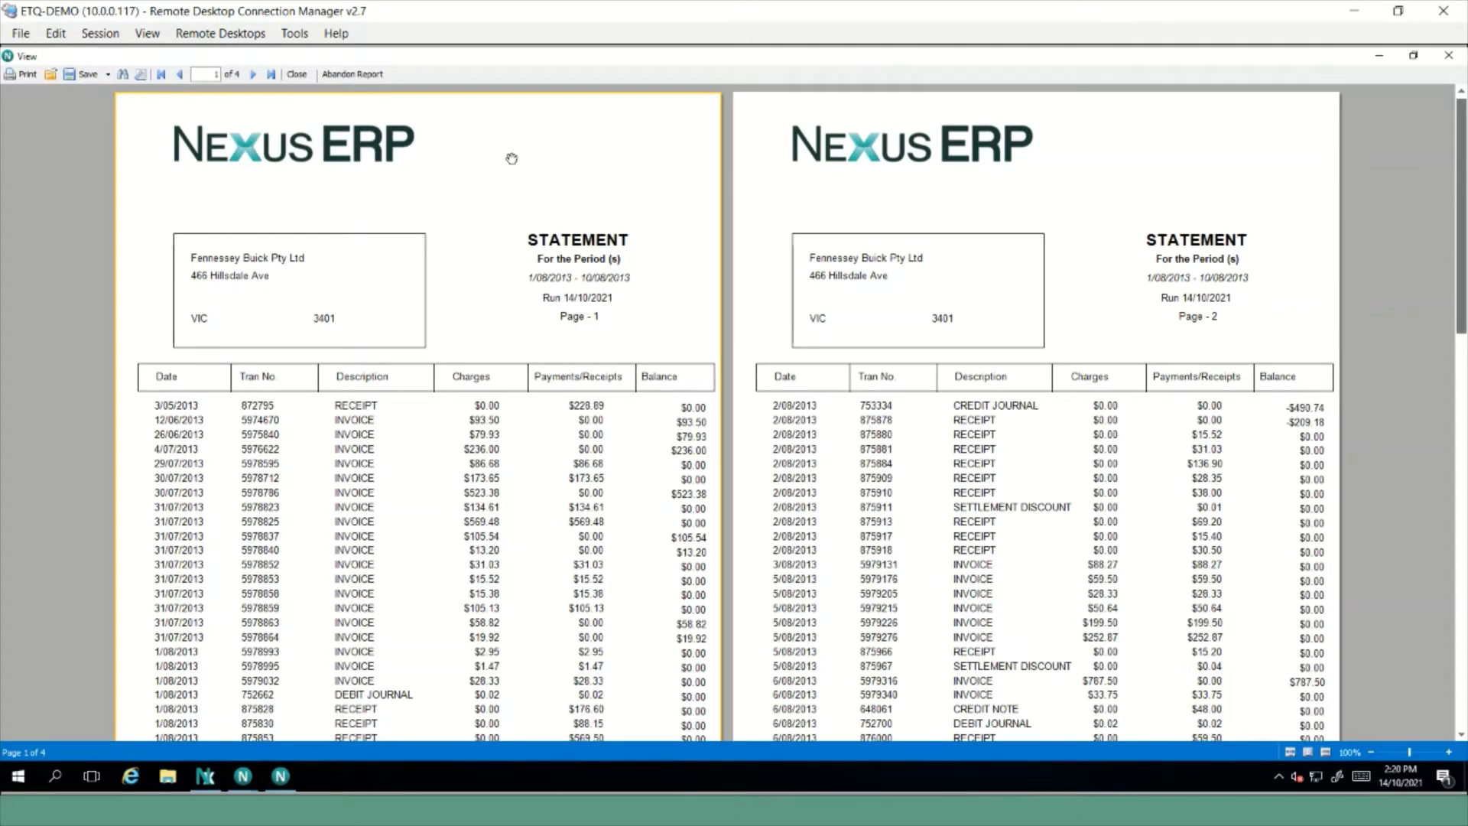
Check the date-range statement's last page and ageing summary, and close the preview and the Statement Print After EOM window
left_click(271, 75)
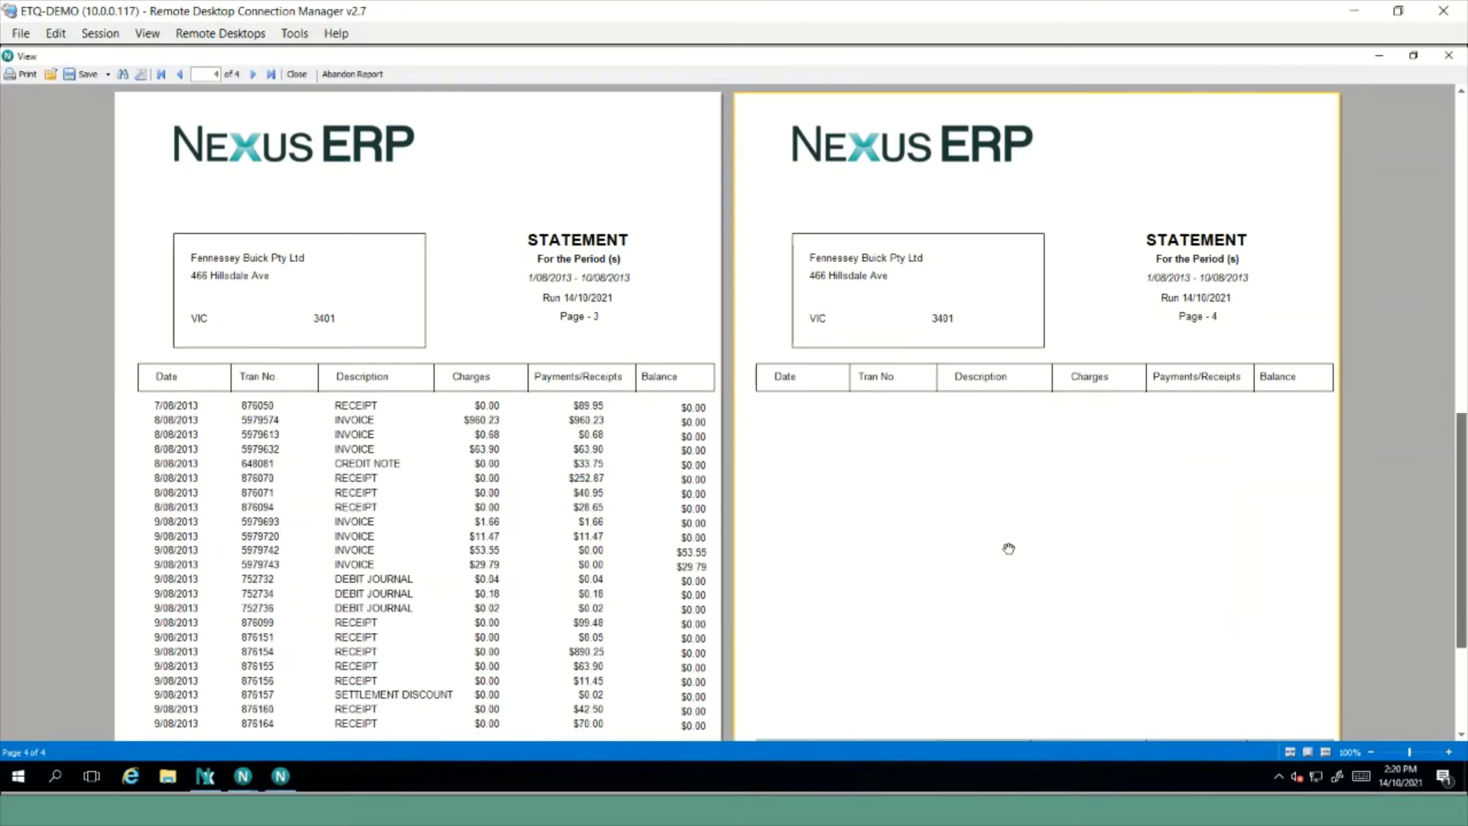
scroll(771, 502, "down", 3)
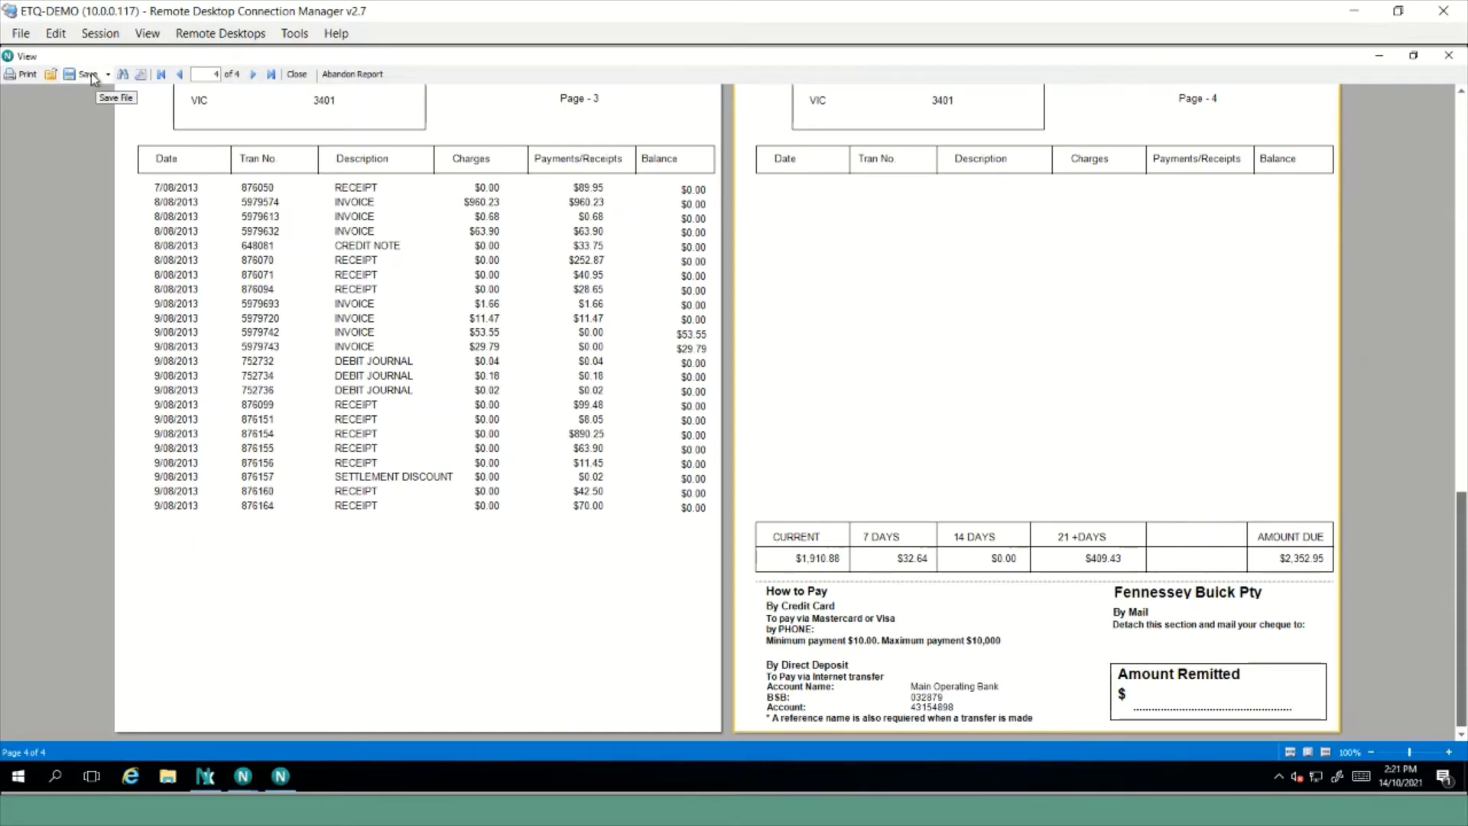
left_click(297, 75)
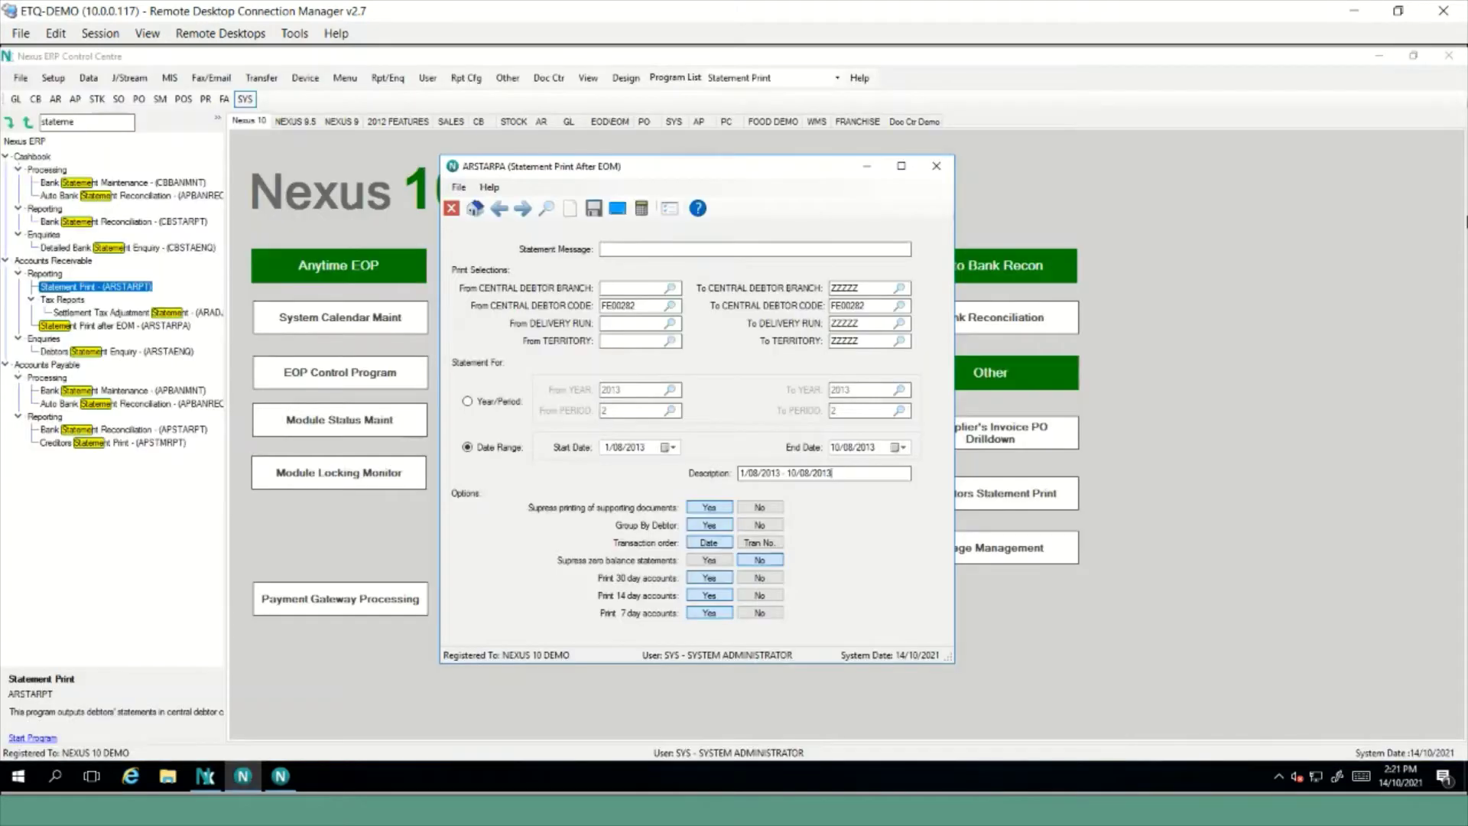
left_click(938, 173)
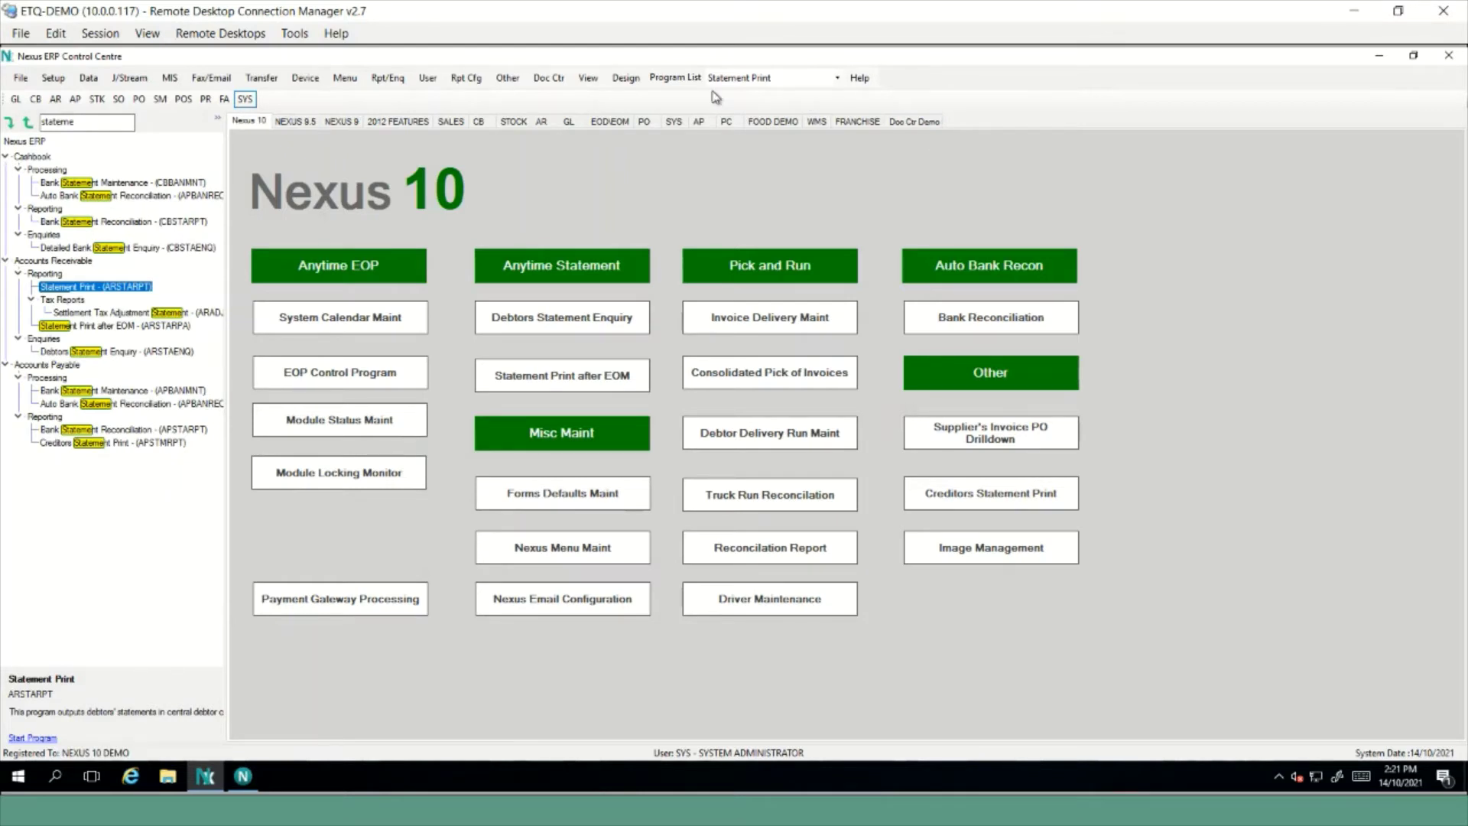
Open the Debtors Statement Enquiry and the Accounts Receivable Debtors Transaction Enquiry for comparison
left_click(544, 318)
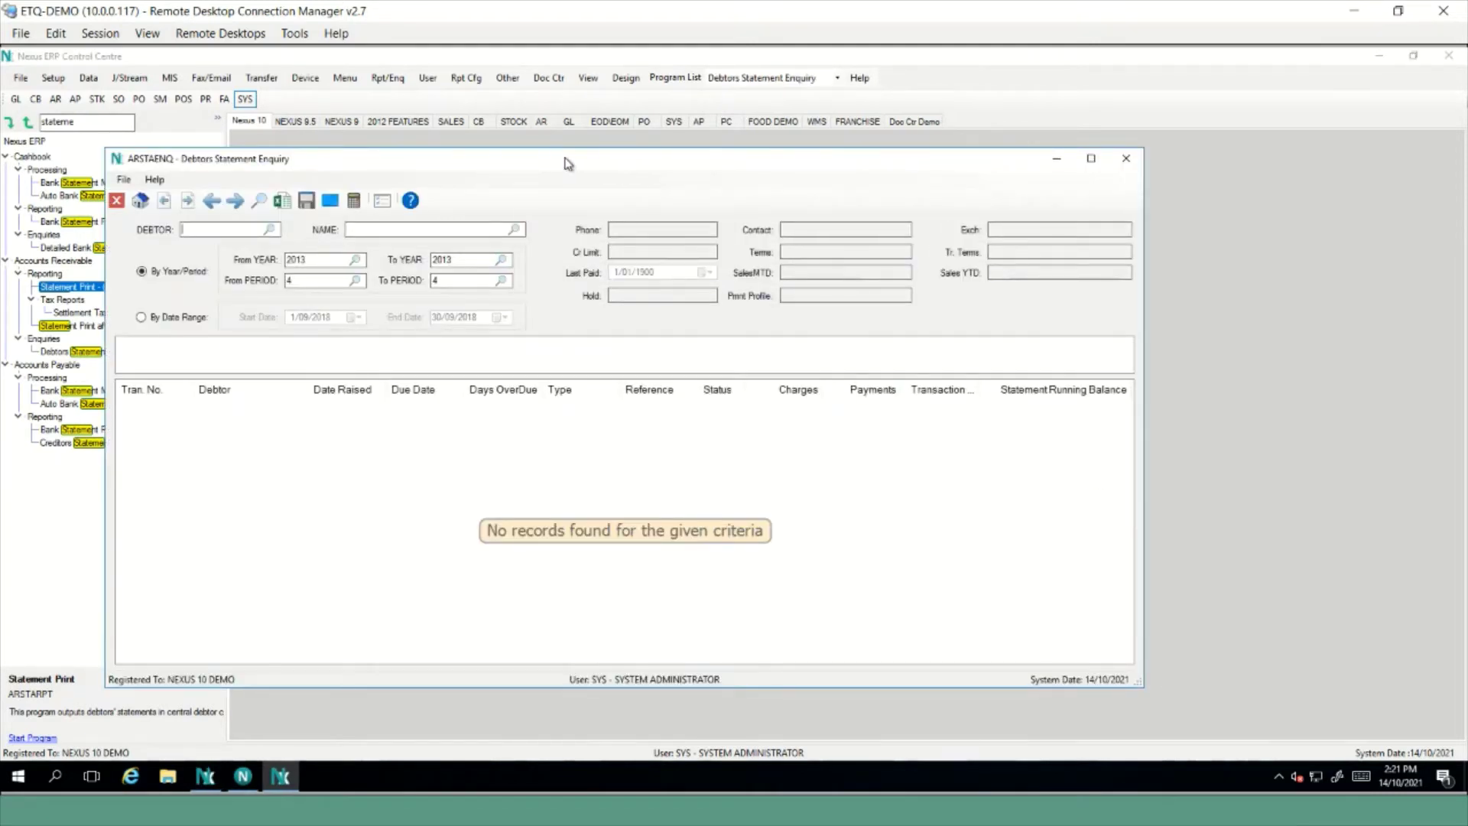
left_click_drag(569, 165, 498, 184)
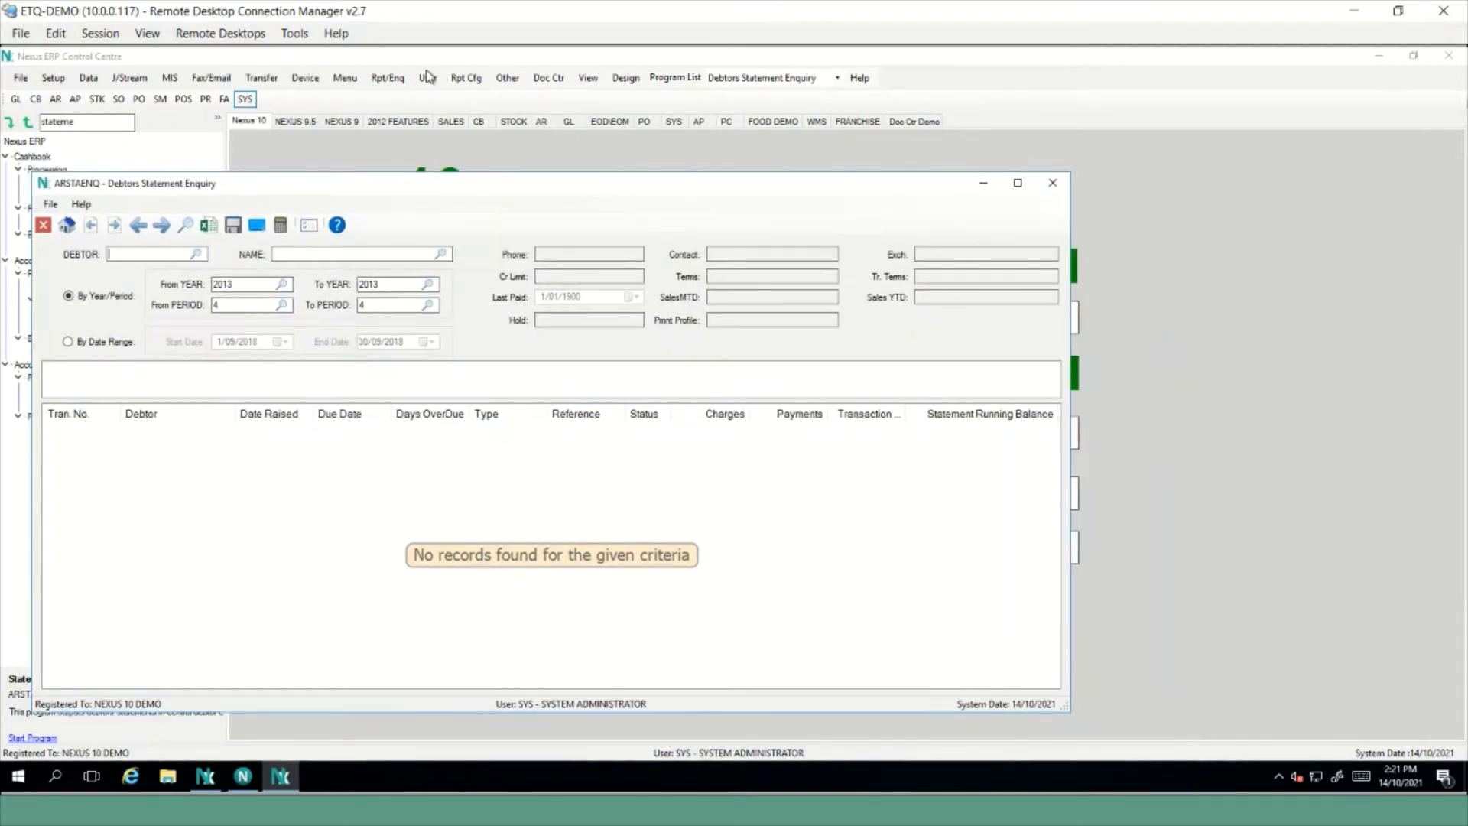
left_click(229, 78)
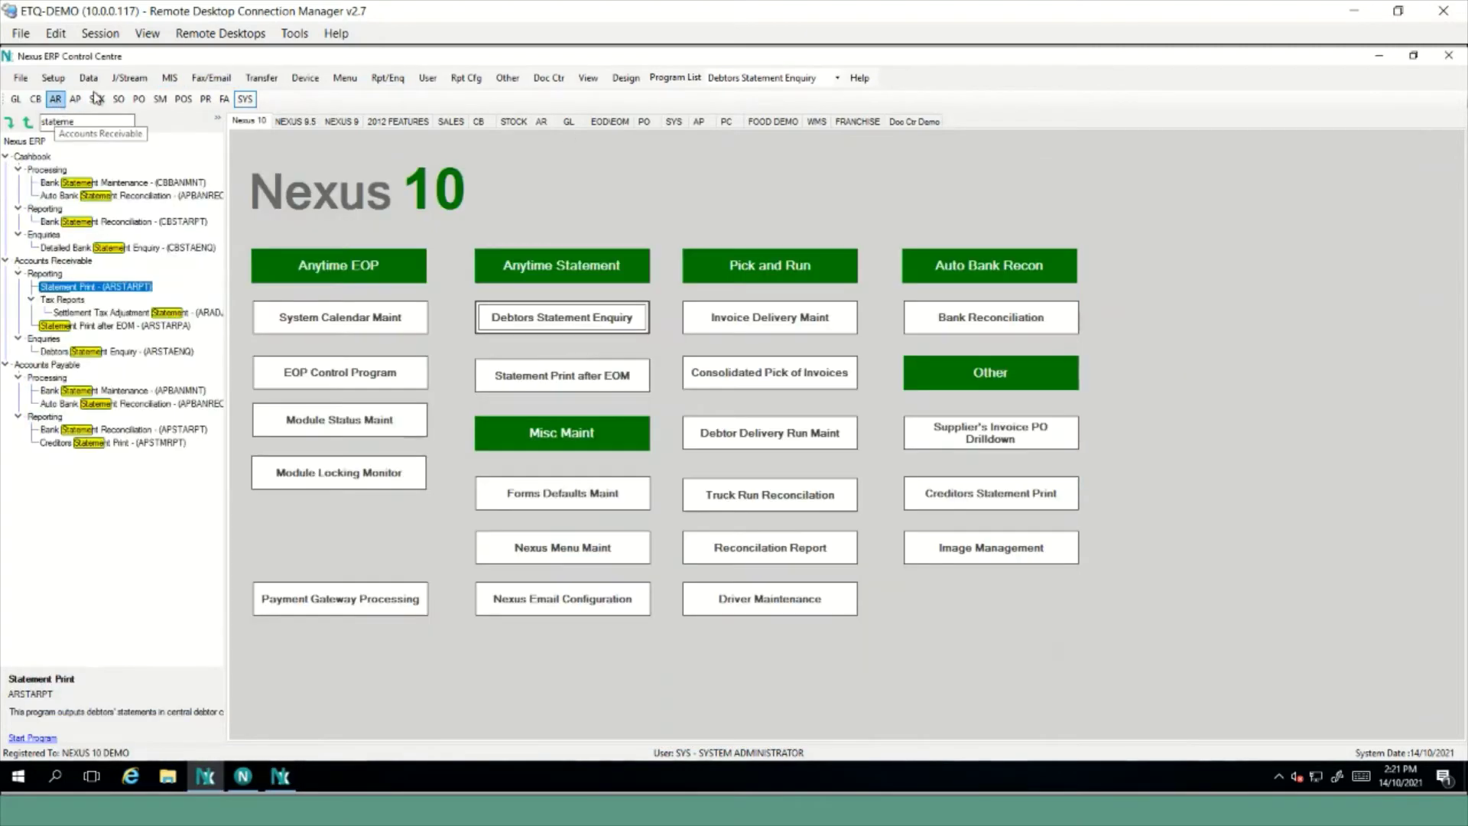
left_click(56, 100)
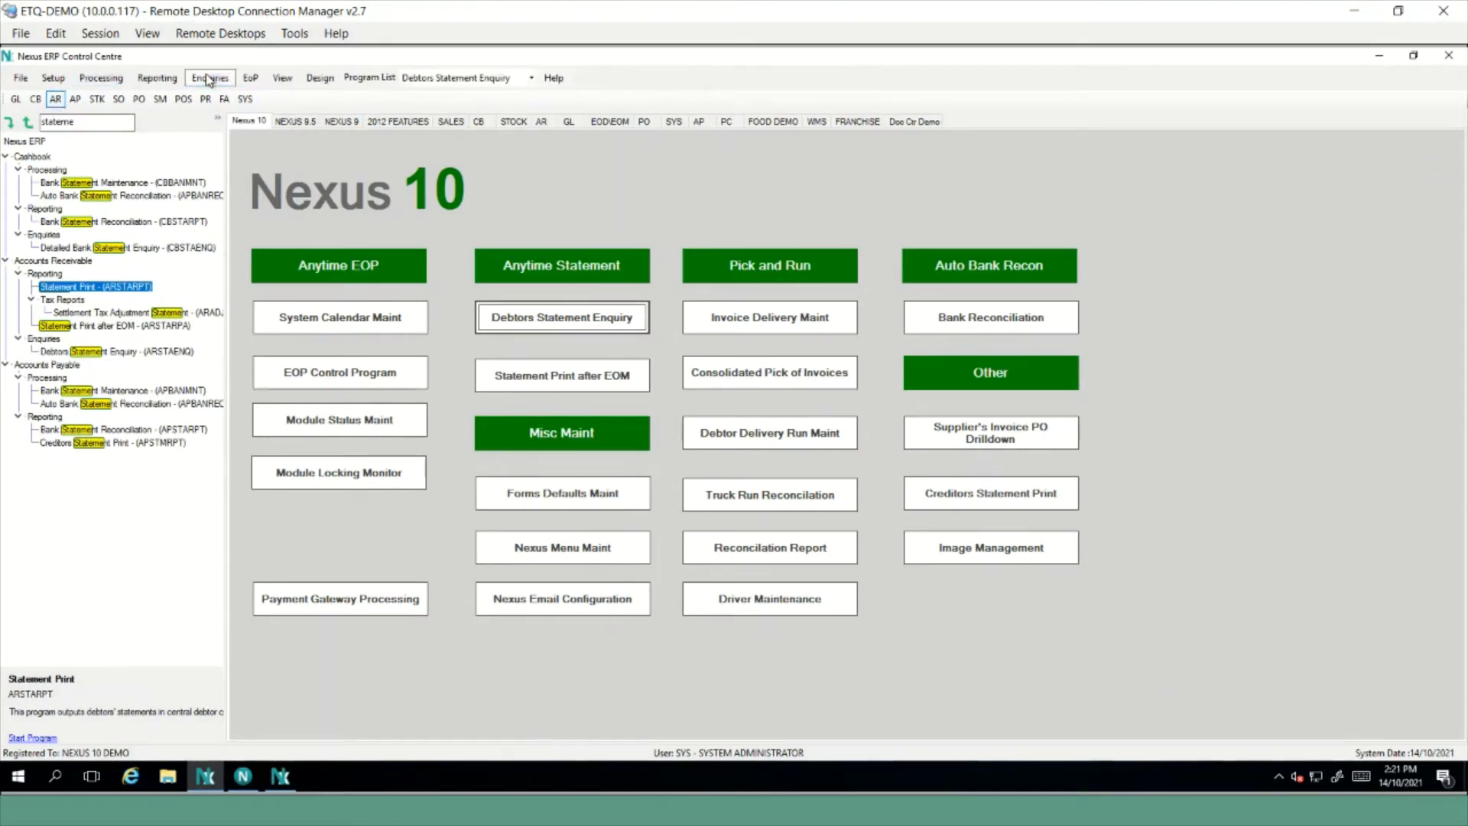
left_click(210, 78)
left_click(253, 112)
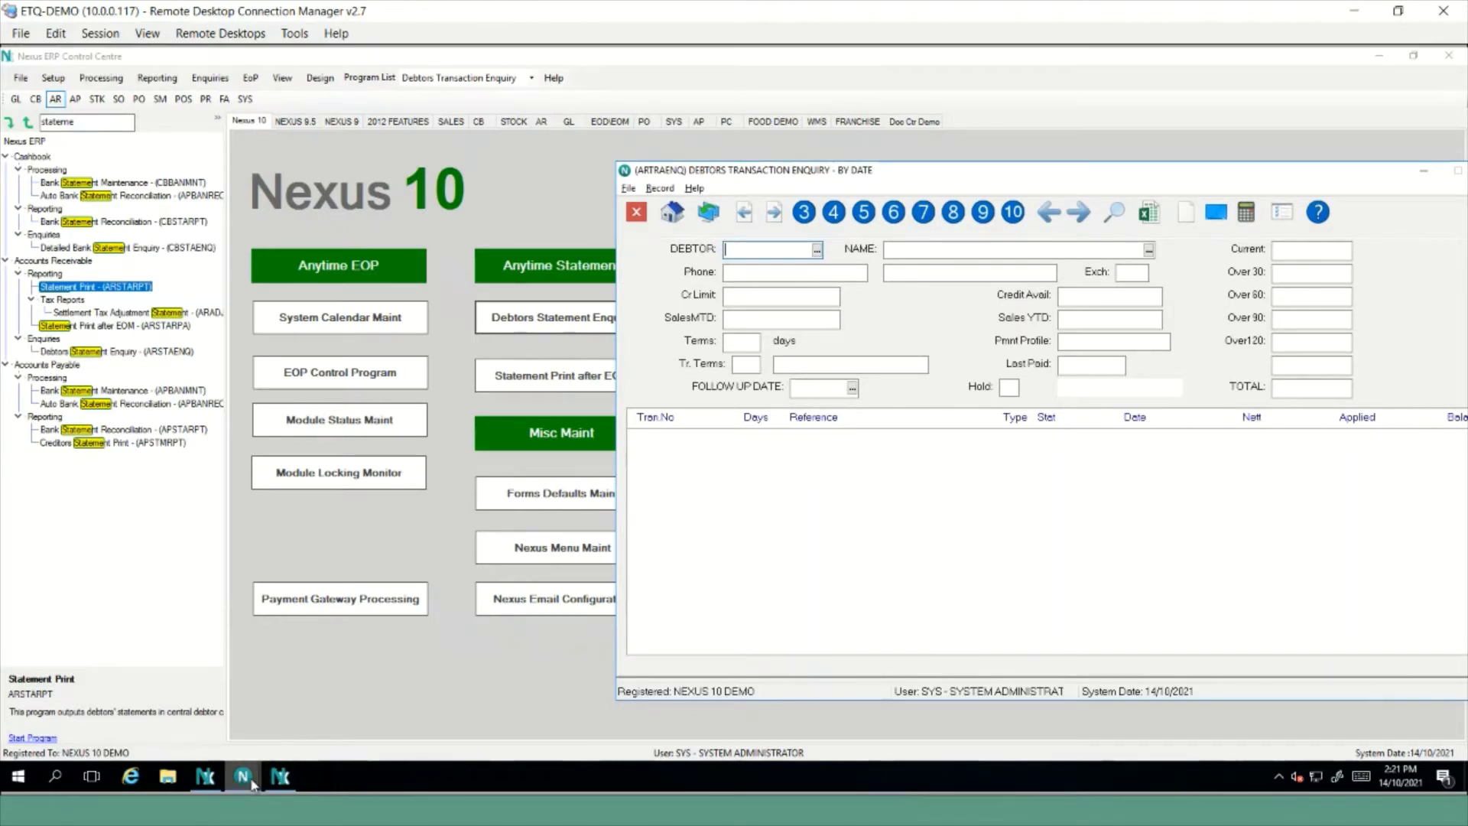
Compare the layouts of the Debtors Transaction Enquiry and Debtors Statement Enquiry, and minimise the transaction enquiry
mouse_move(221, 774)
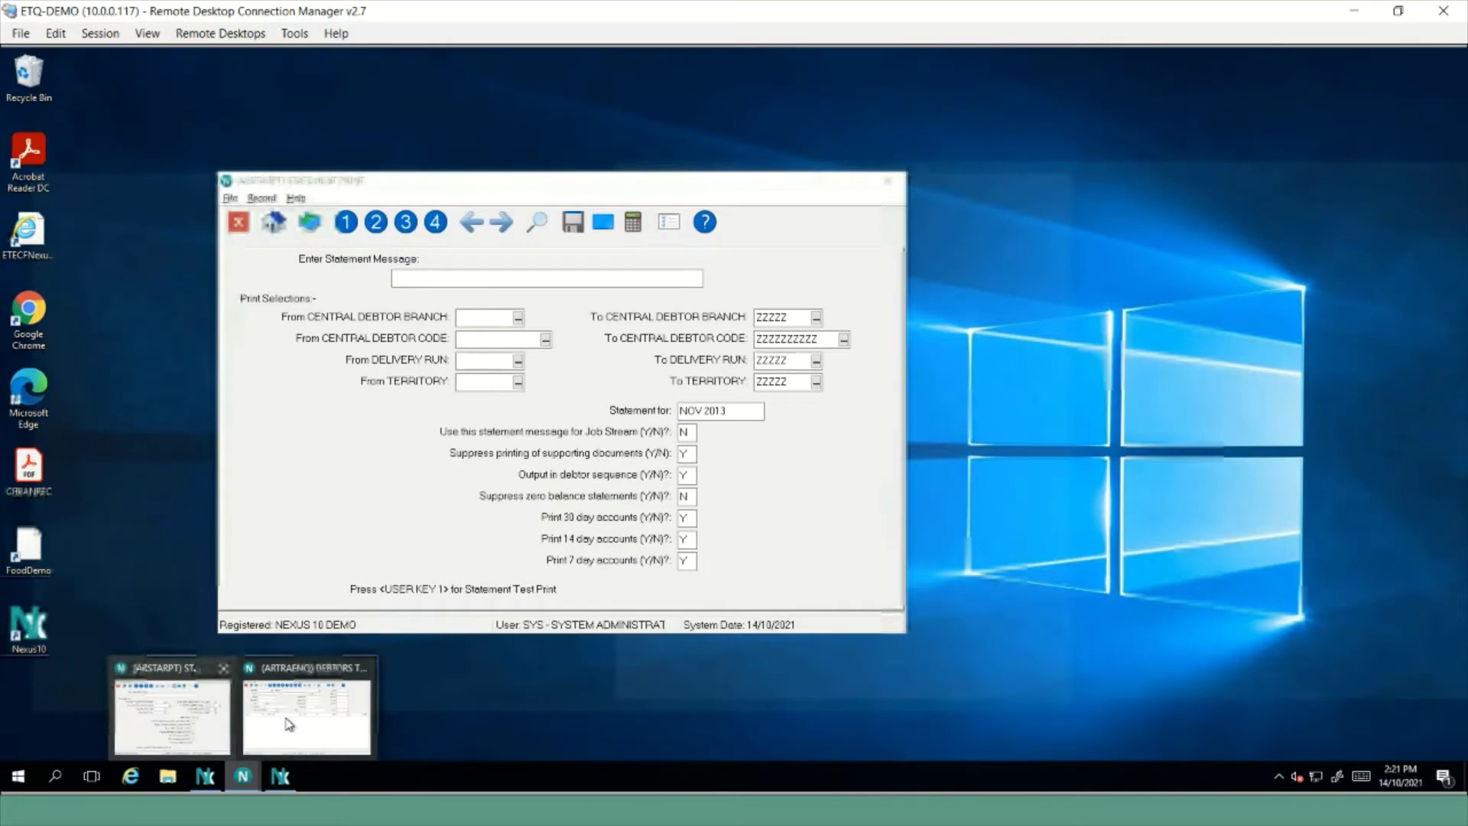
left_click(289, 722)
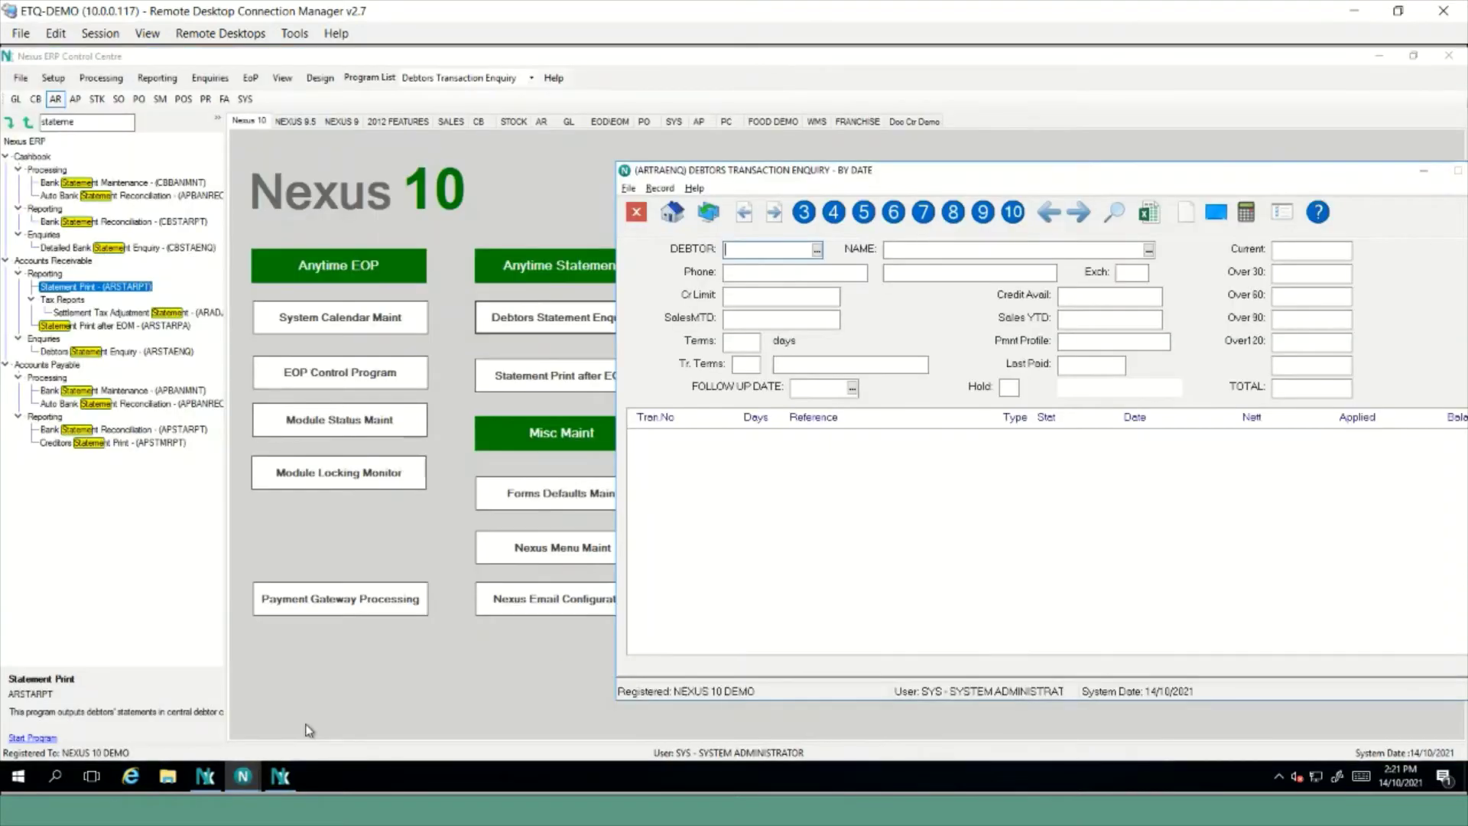
left_click(287, 785)
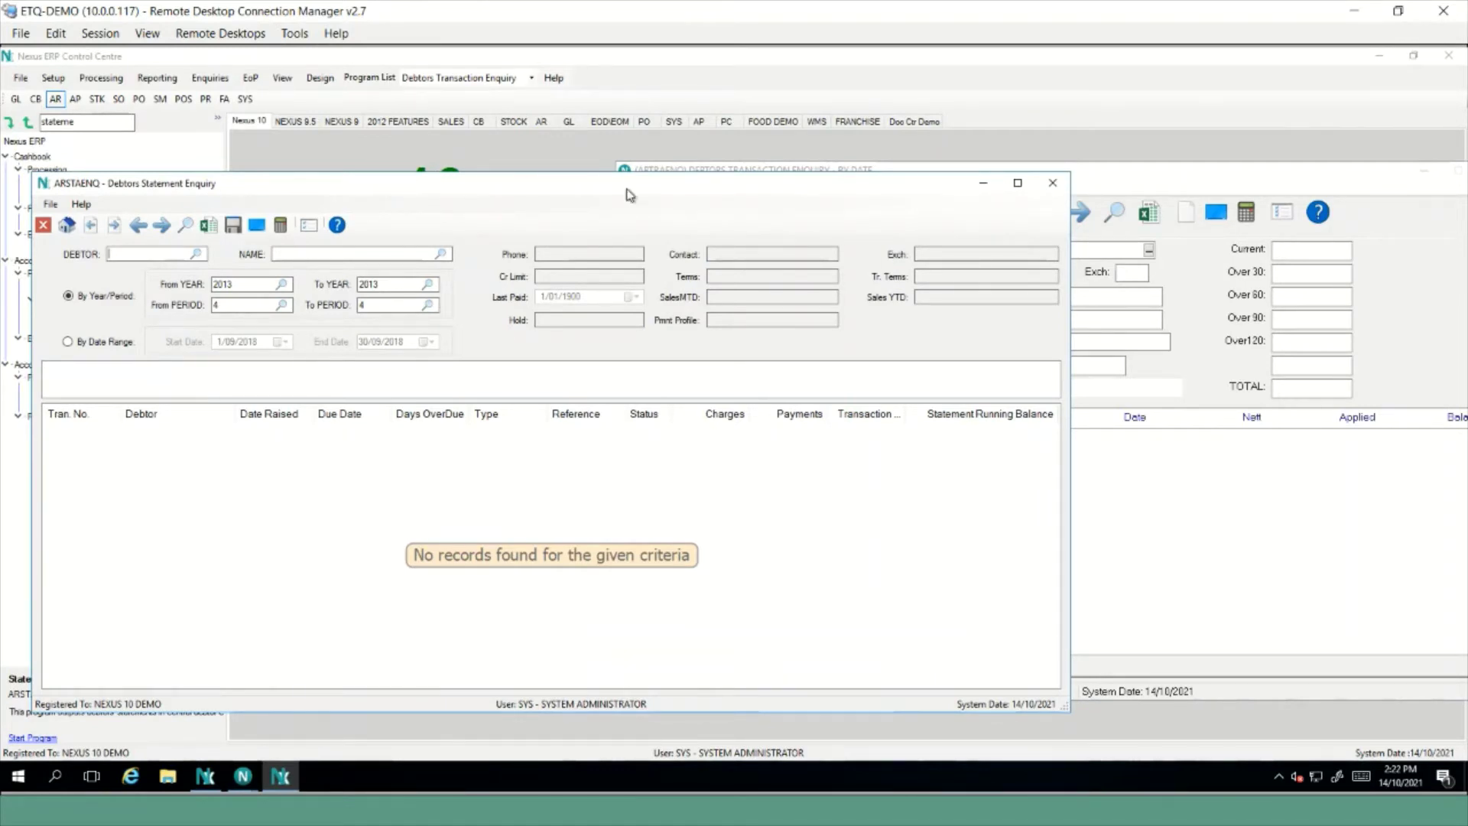
left_click(1214, 186)
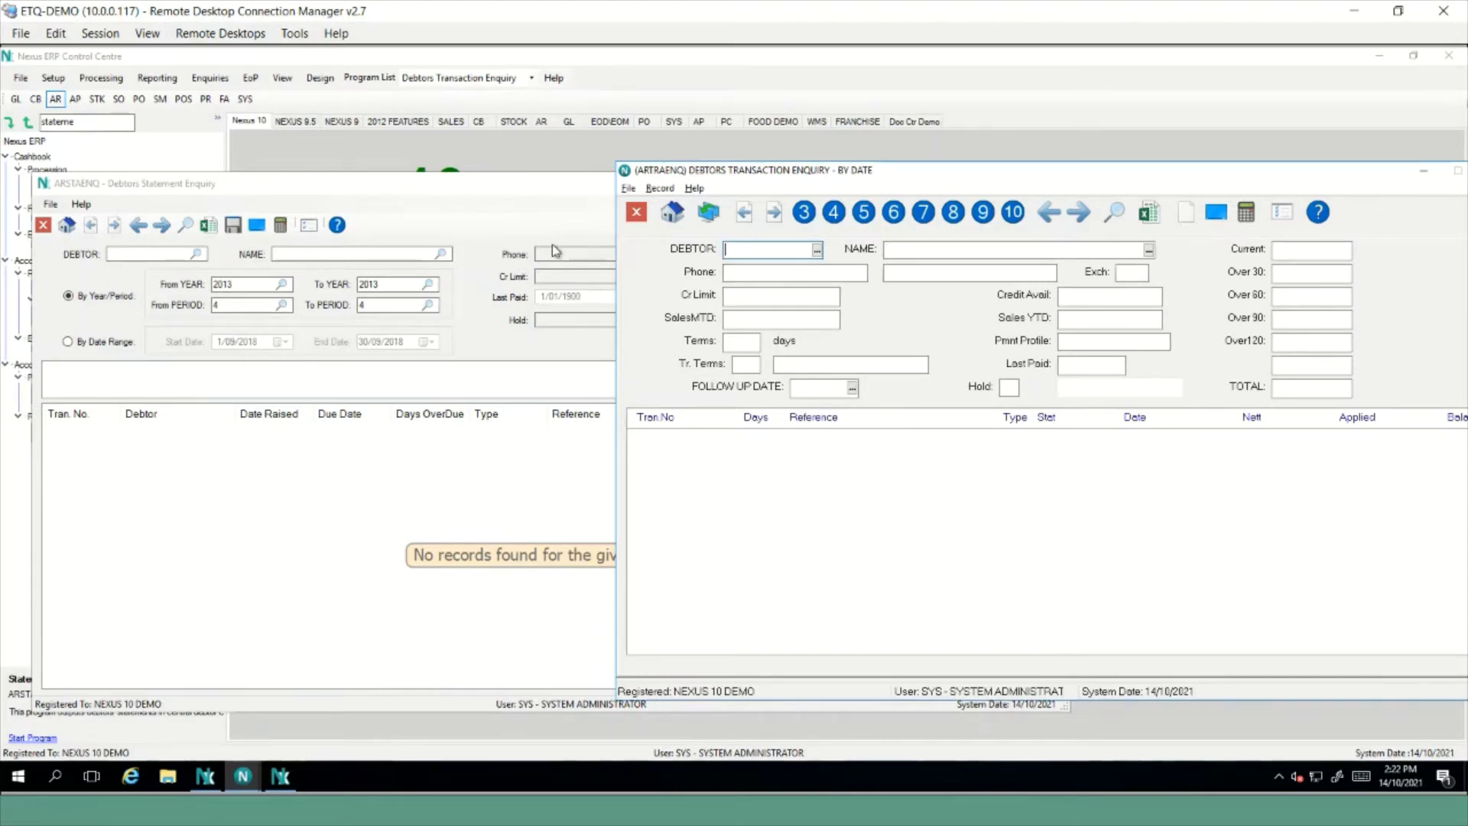
left_click(548, 190)
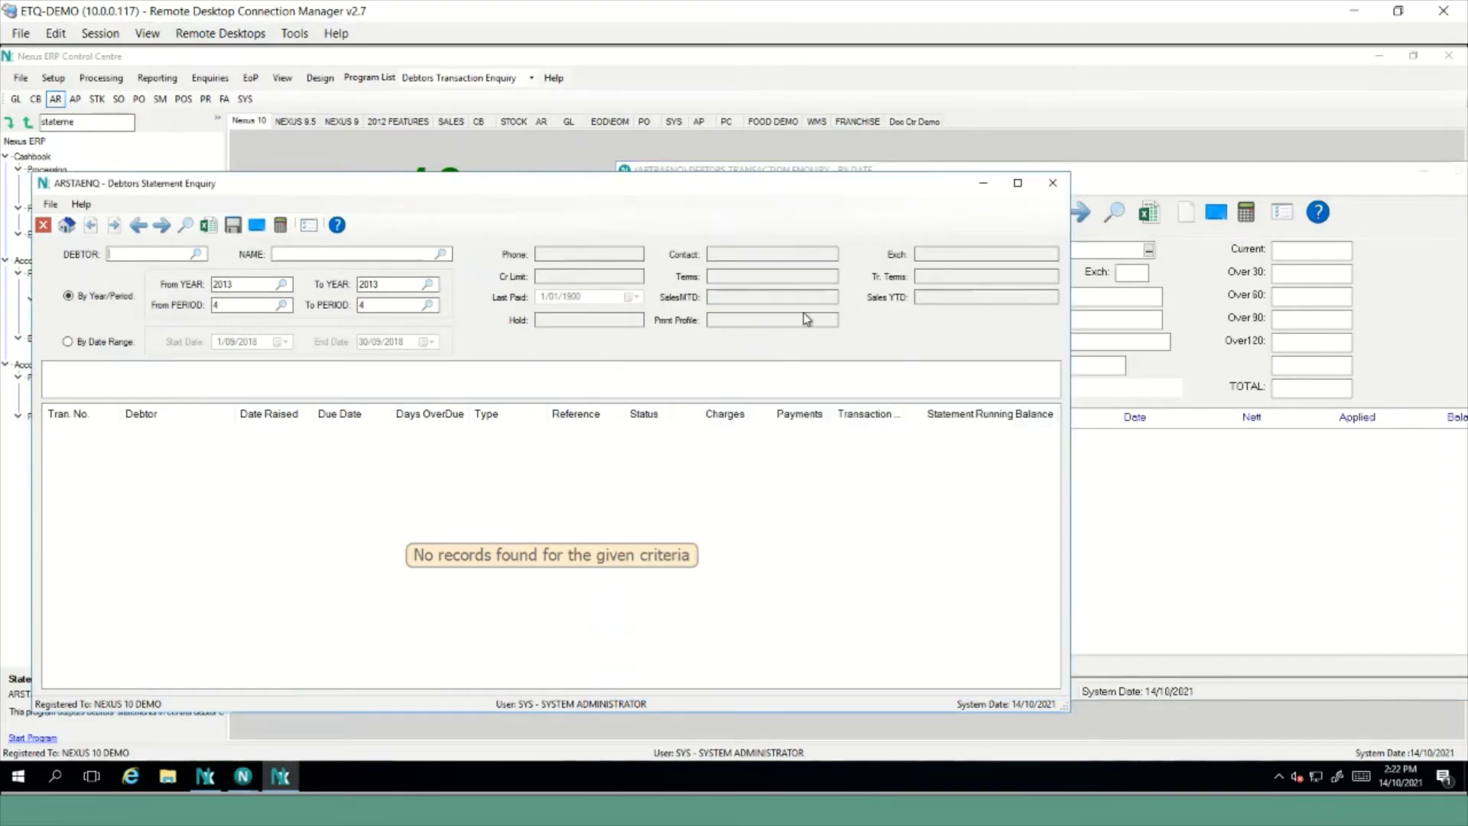
left_click(1226, 179)
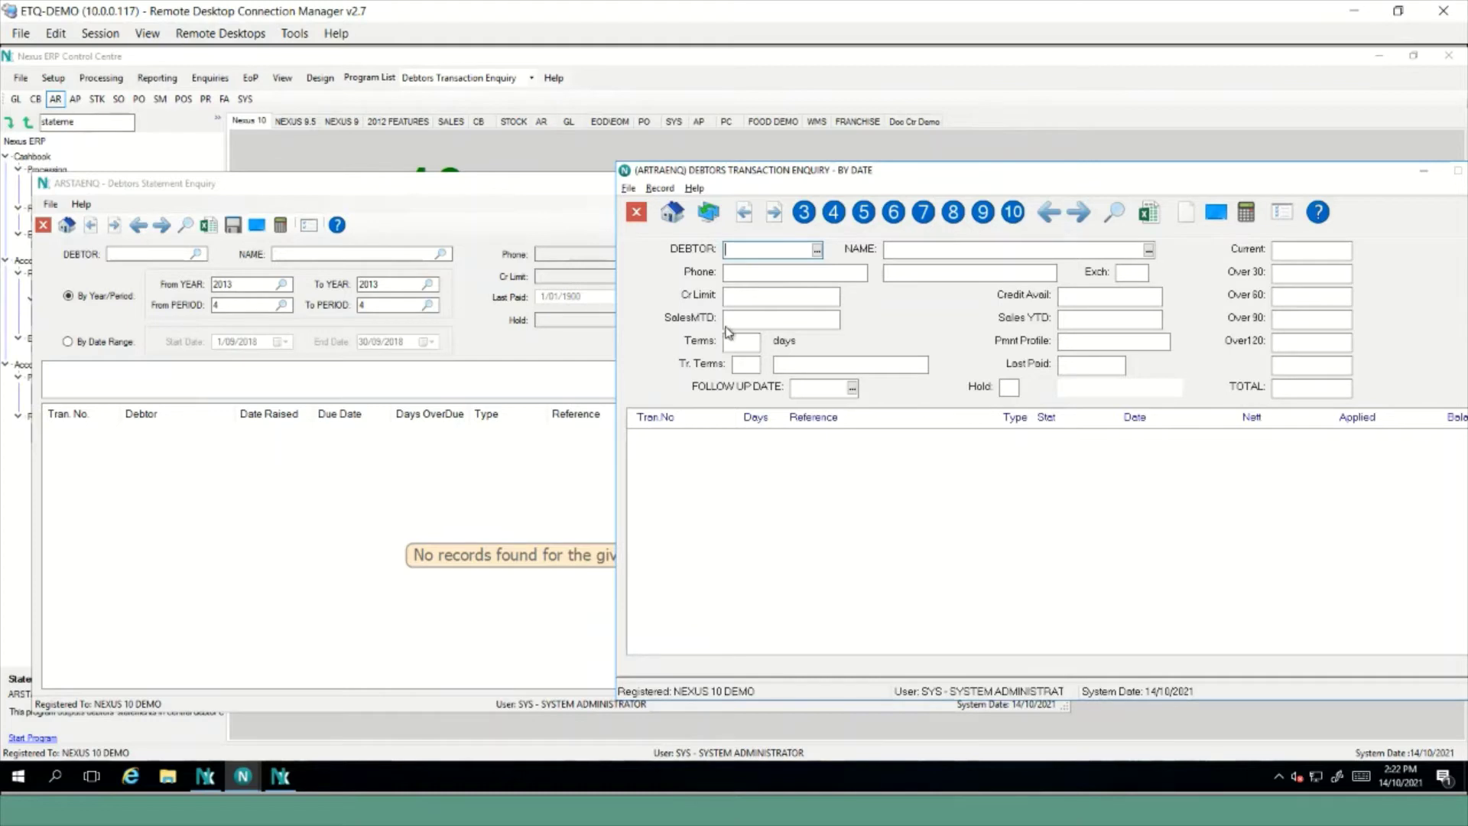
left_click(370, 191)
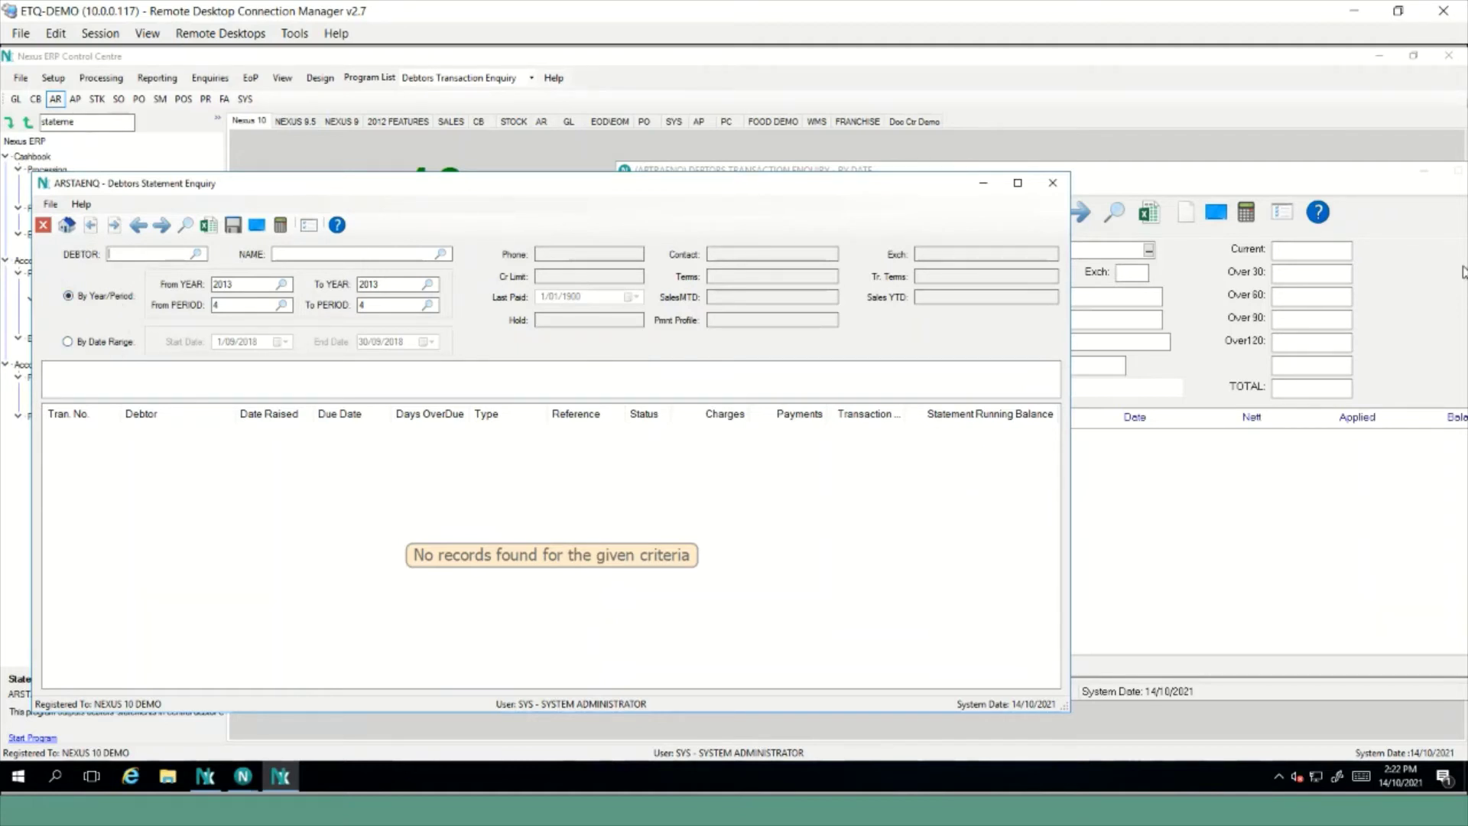
left_click(1430, 178)
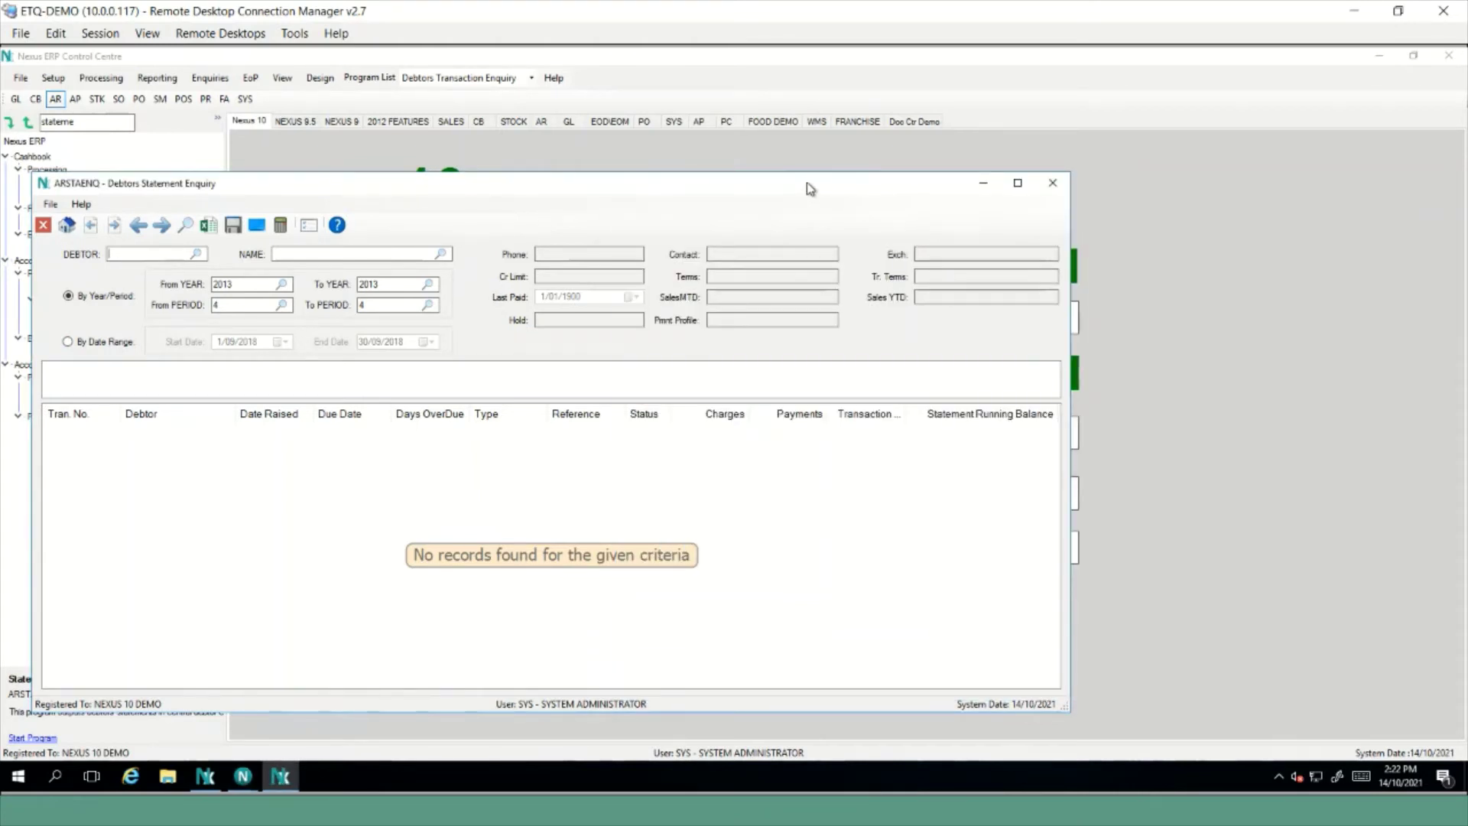
Reposition the Debtors Statement Enquiry clear of the program tree and load the debtor by entering the debtor code
left_click_drag(806, 182, 990, 175)
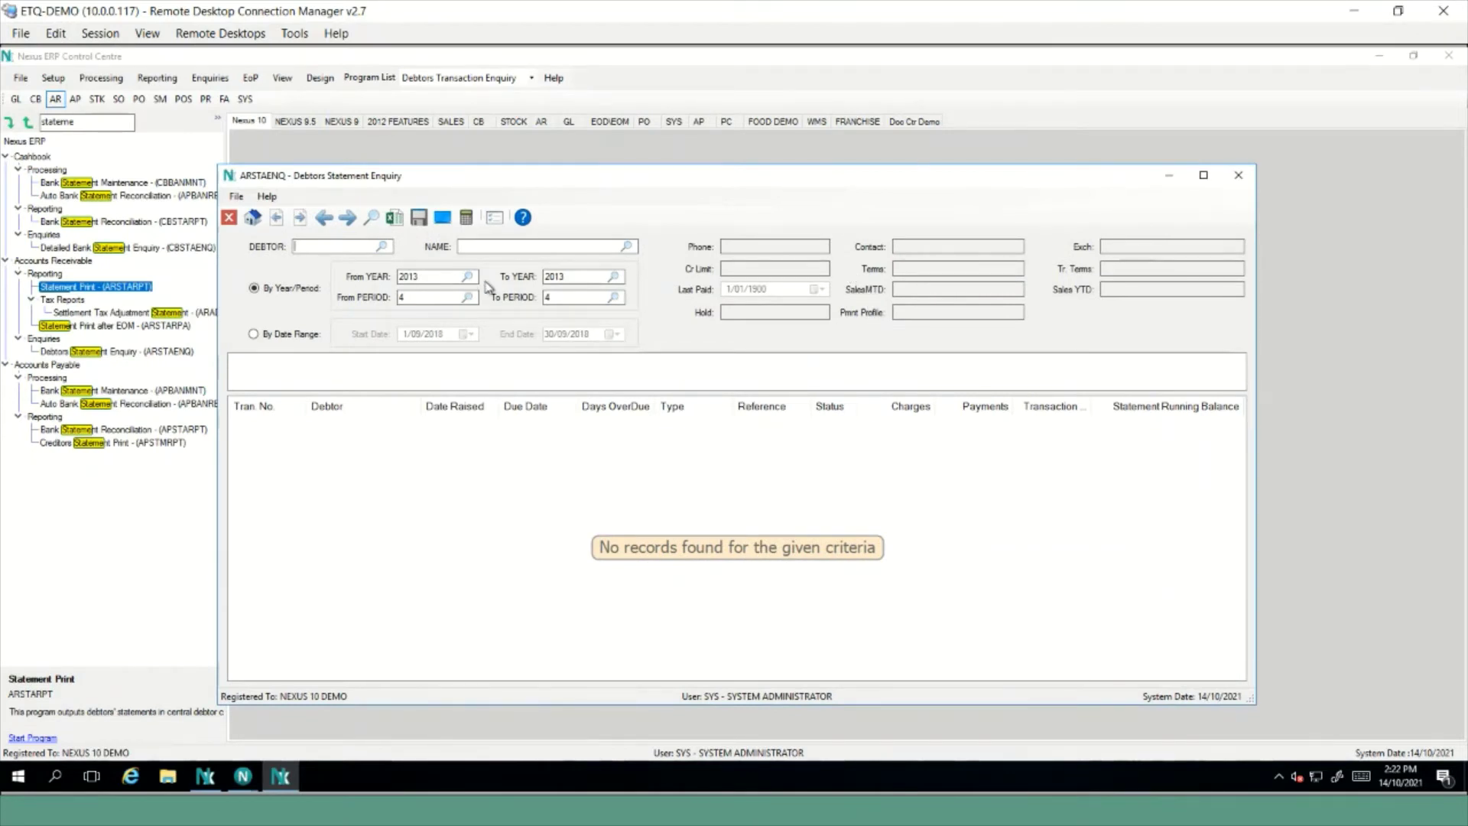
type("FE00282")
key("Tab")
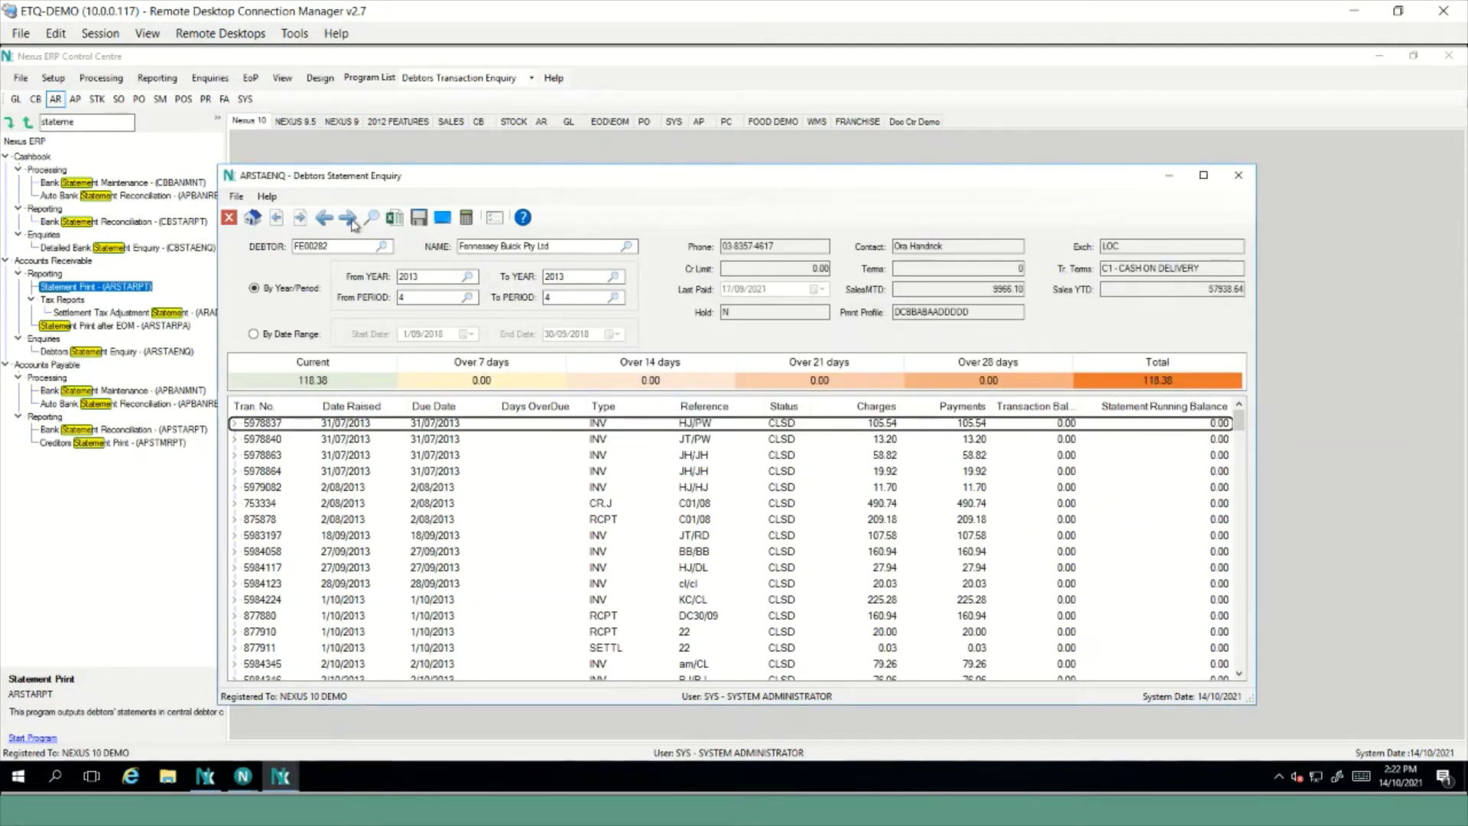
Set the debtor enquiry's From PERIOD and To PERIOD to 2 and retrieve the statement for that period
double_click(417, 298)
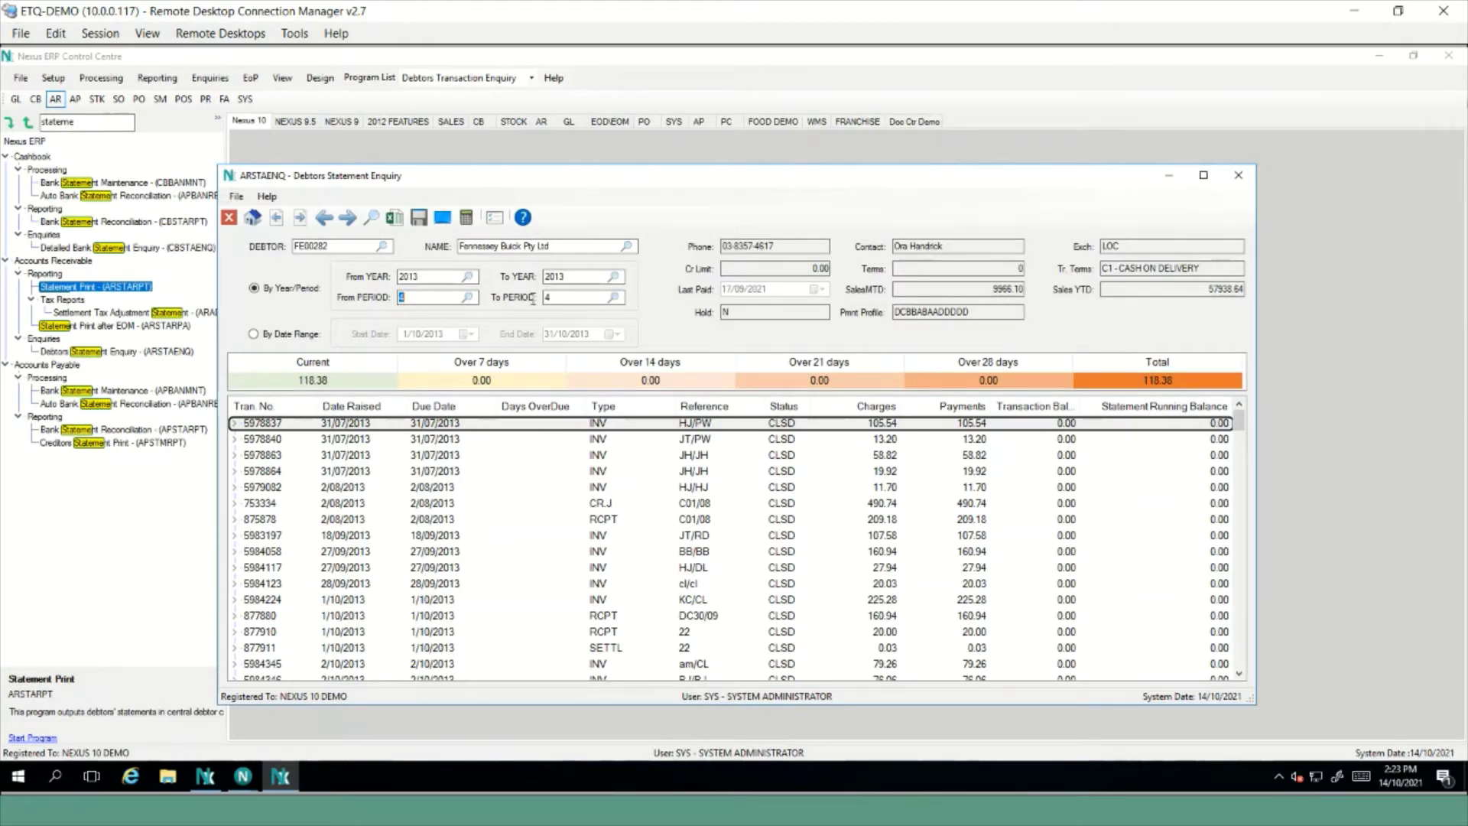
type("2")
key("Tab")
type("2")
left_click(420, 219)
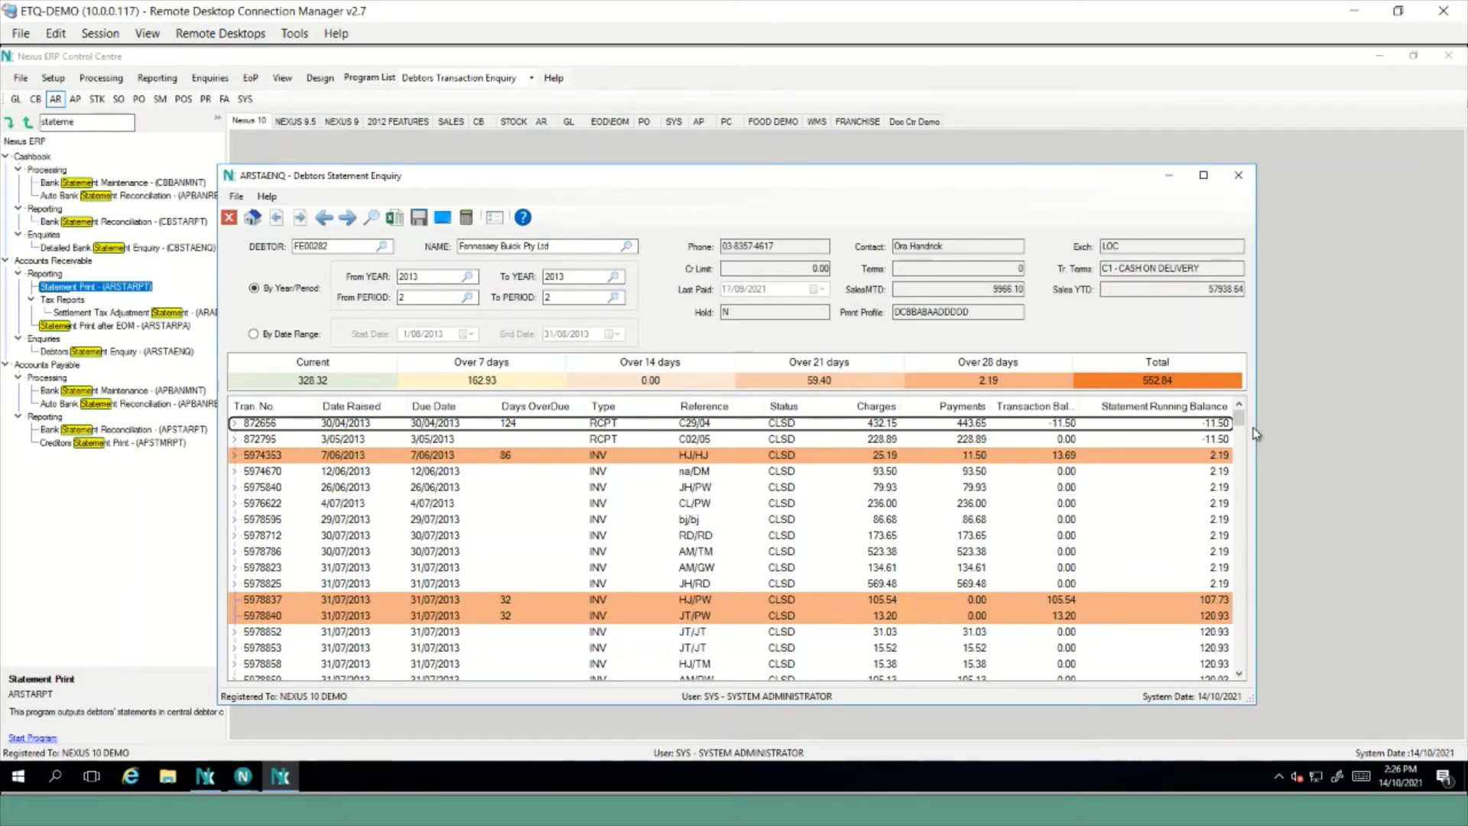
Examine the period's transactions through to the statement closing line, checking the overdue highlighting and running balance, and return to the first entries
left_click_drag(1240, 424, 1251, 607)
left_click_drag(1254, 696, 1252, 731)
scroll(1232, 685, "down", 10)
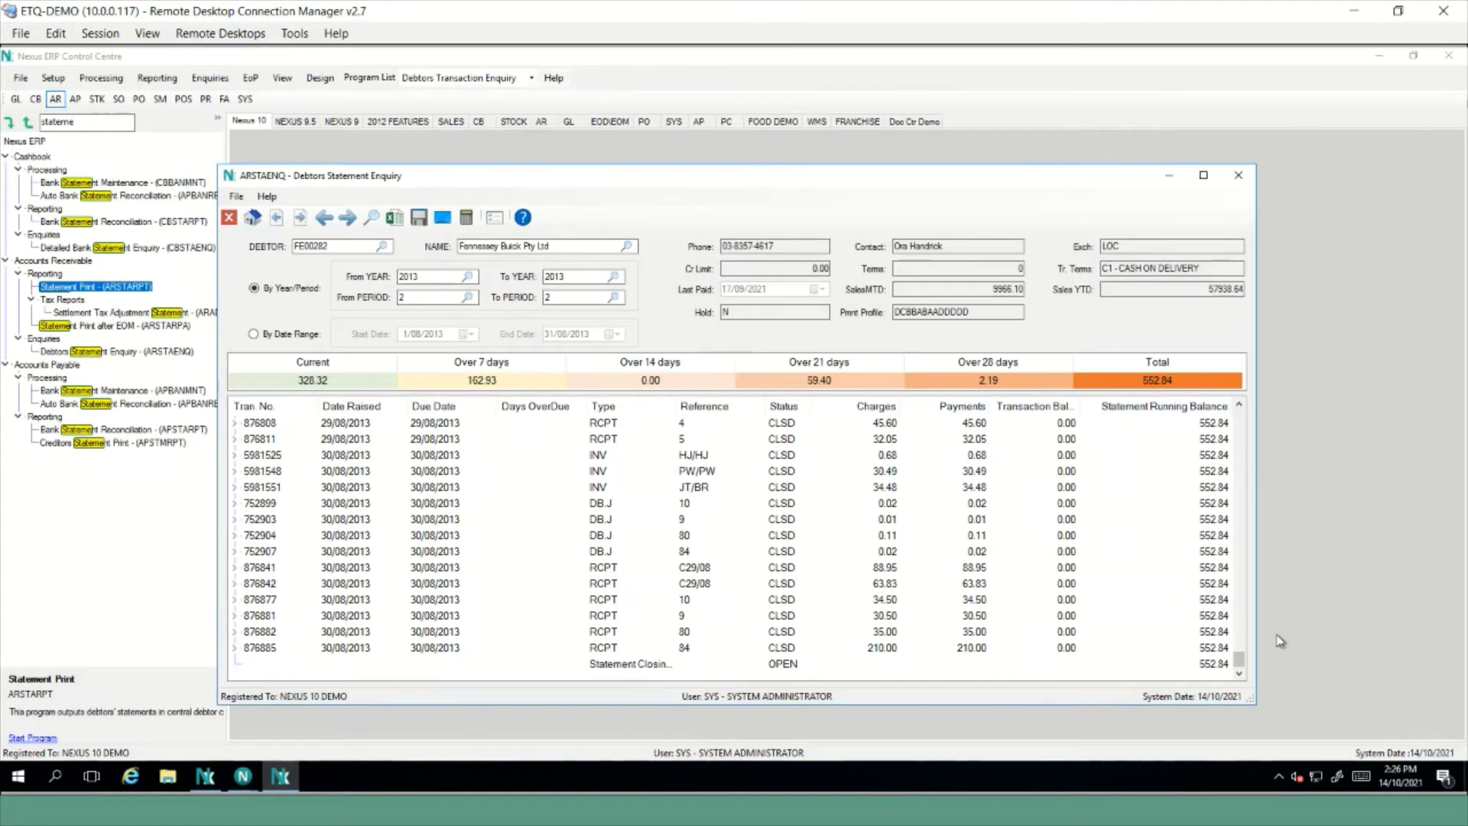
scroll(1240, 604, "up", 4)
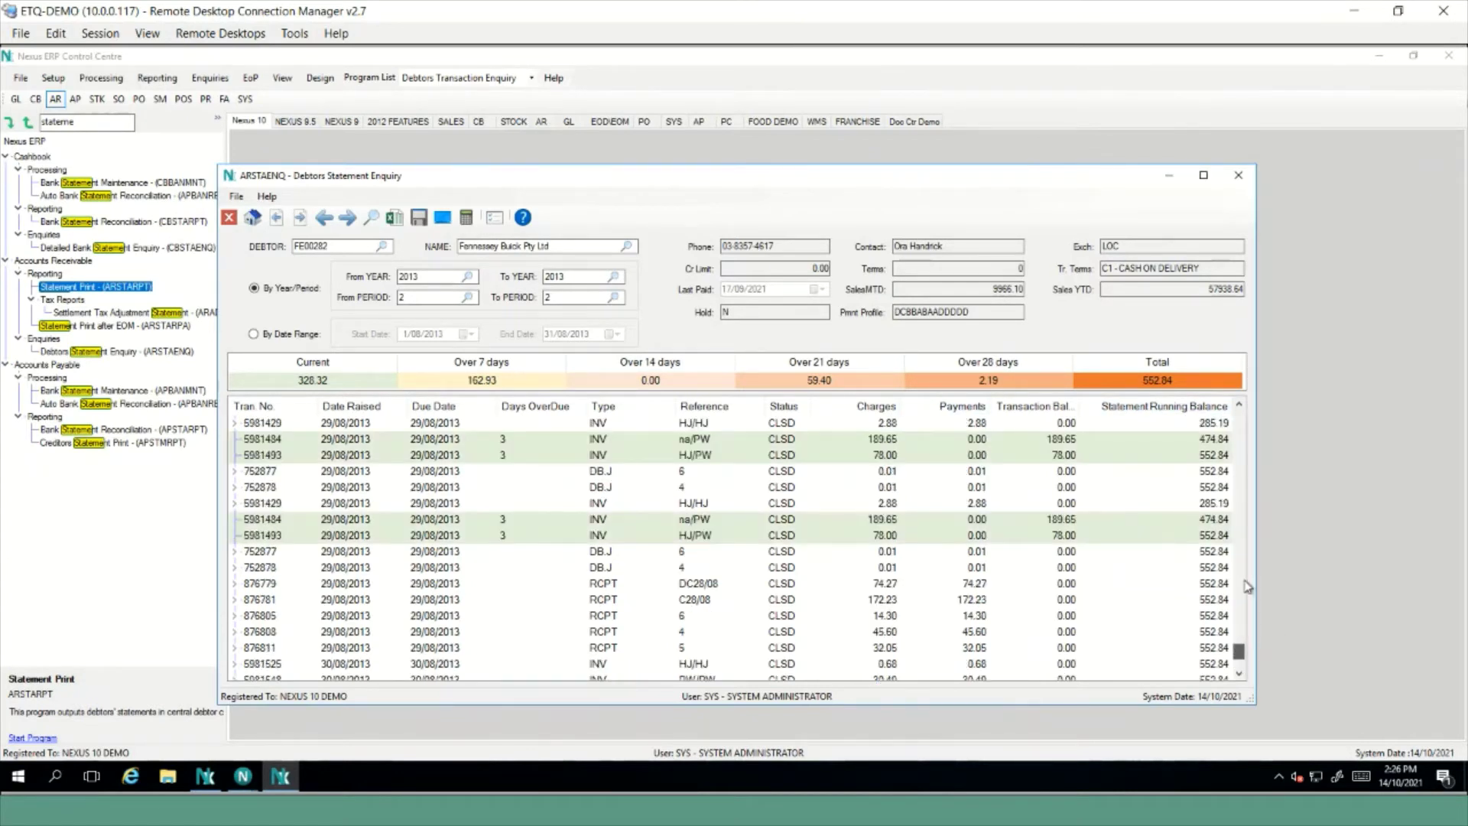
scroll(1245, 539, "up", 10)
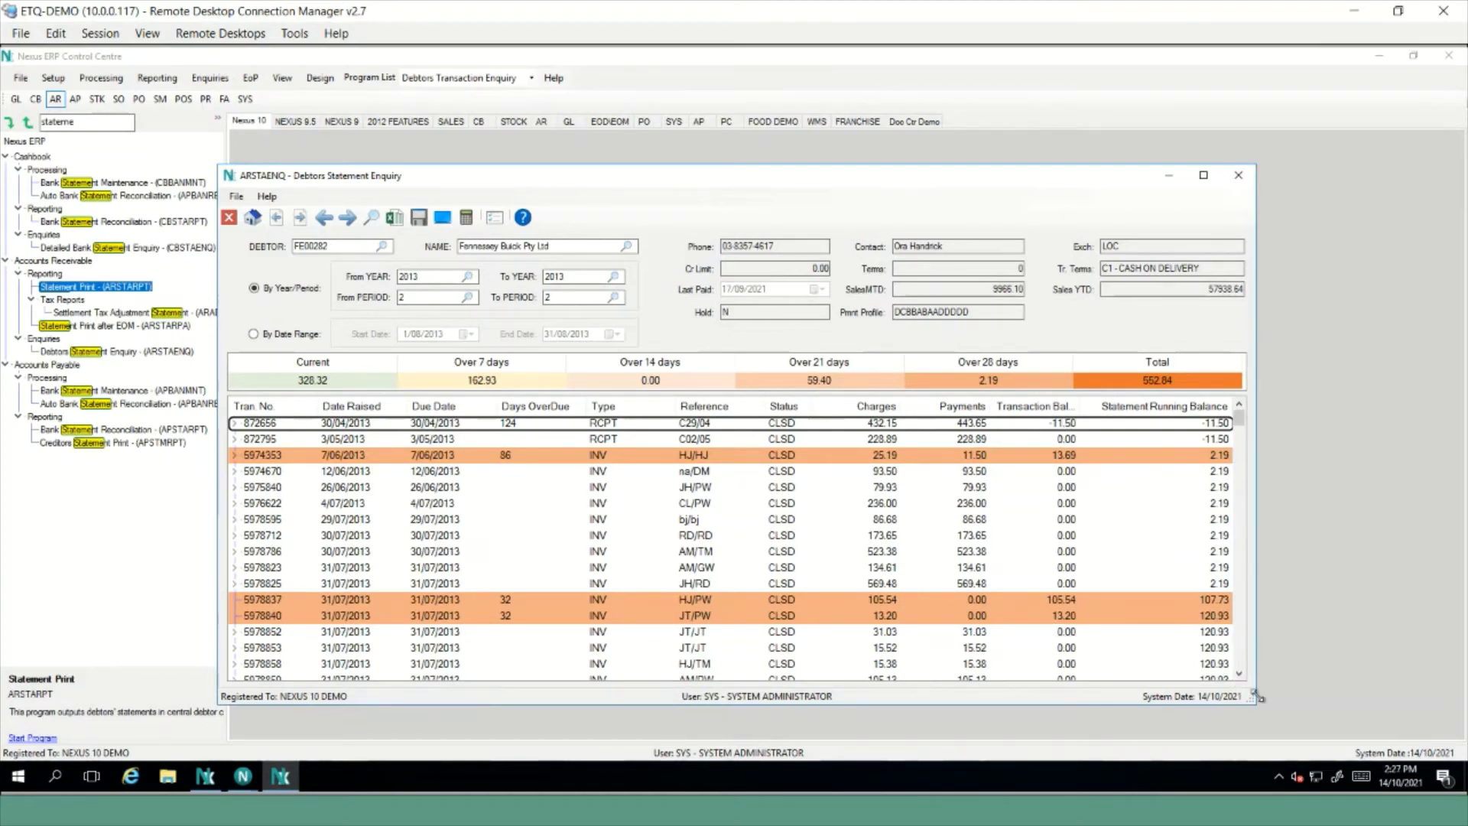
scroll(1241, 674, "down", 8)
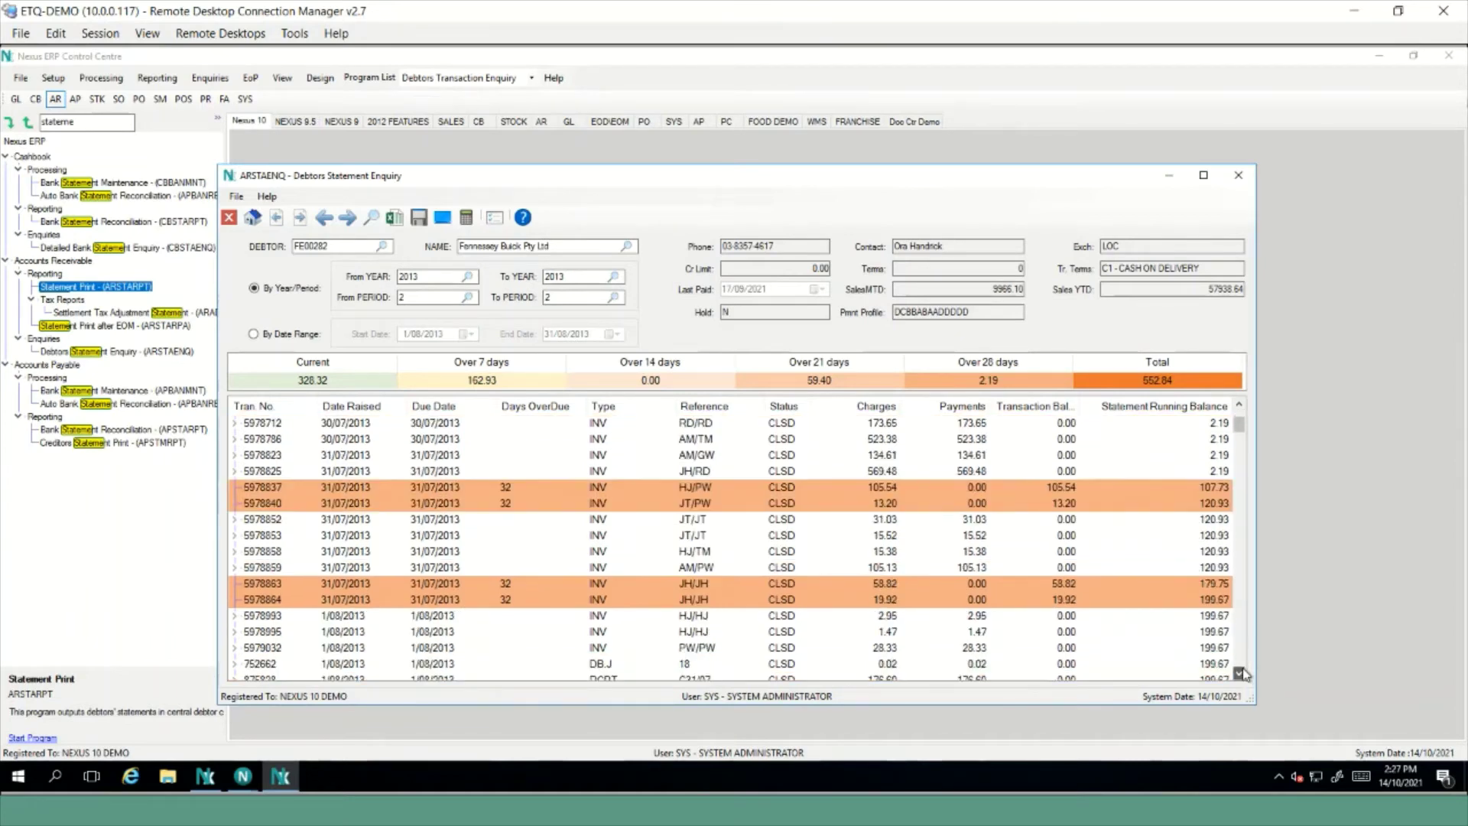
scroll(1241, 674, "down", 8)
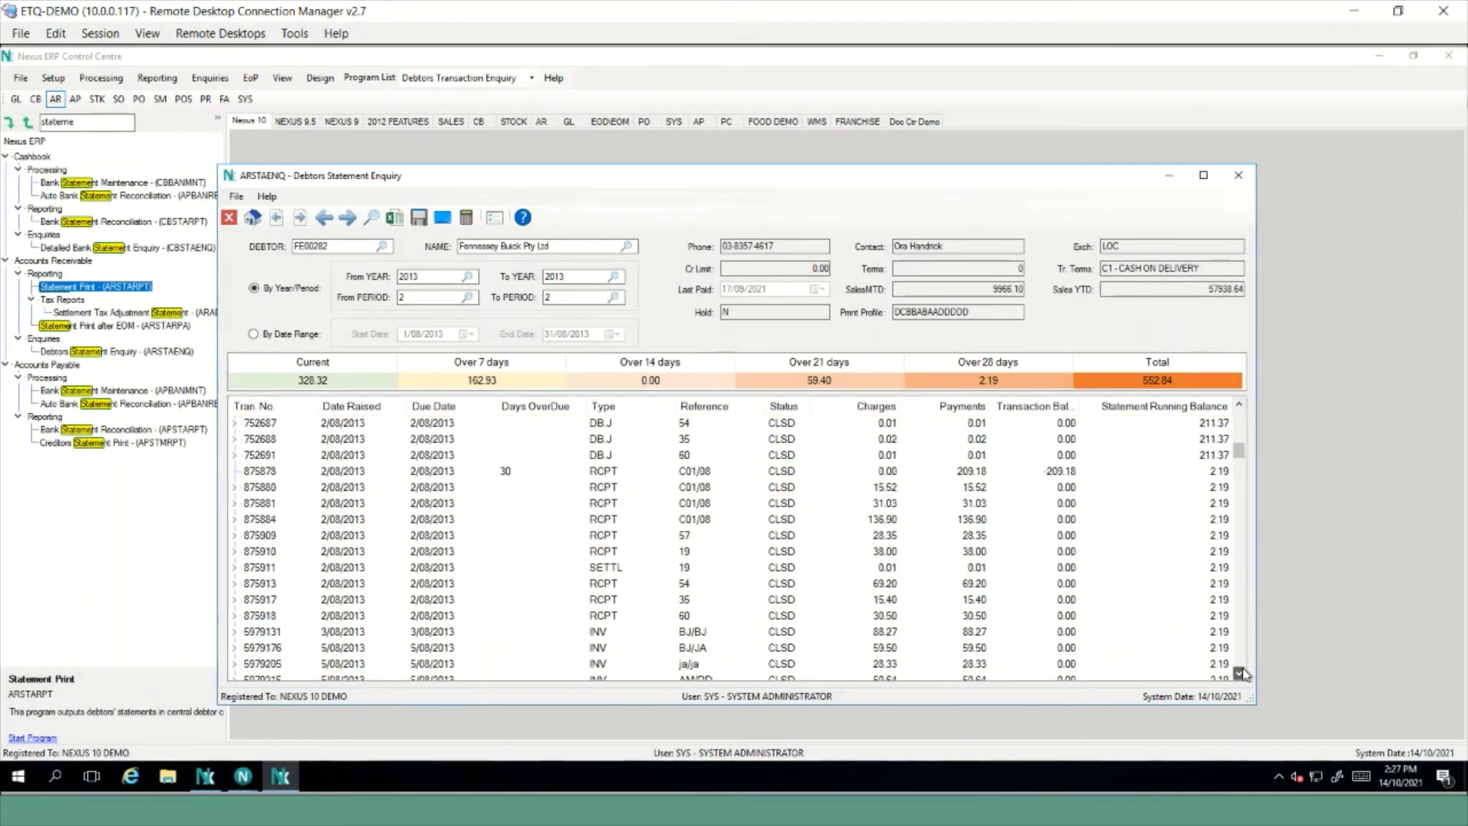
left_click(1239, 673)
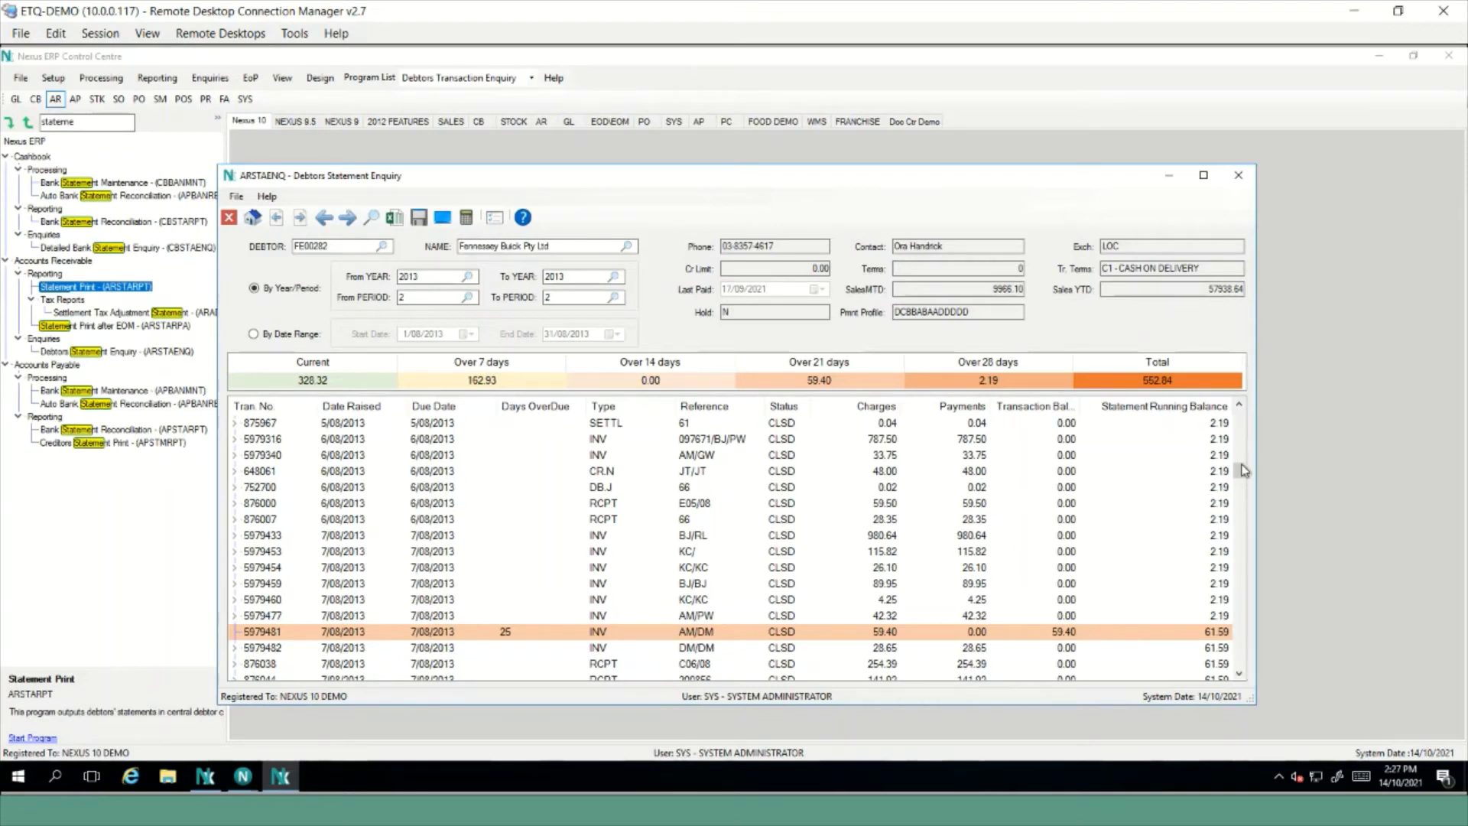
left_click_drag(1242, 471, 1250, 401)
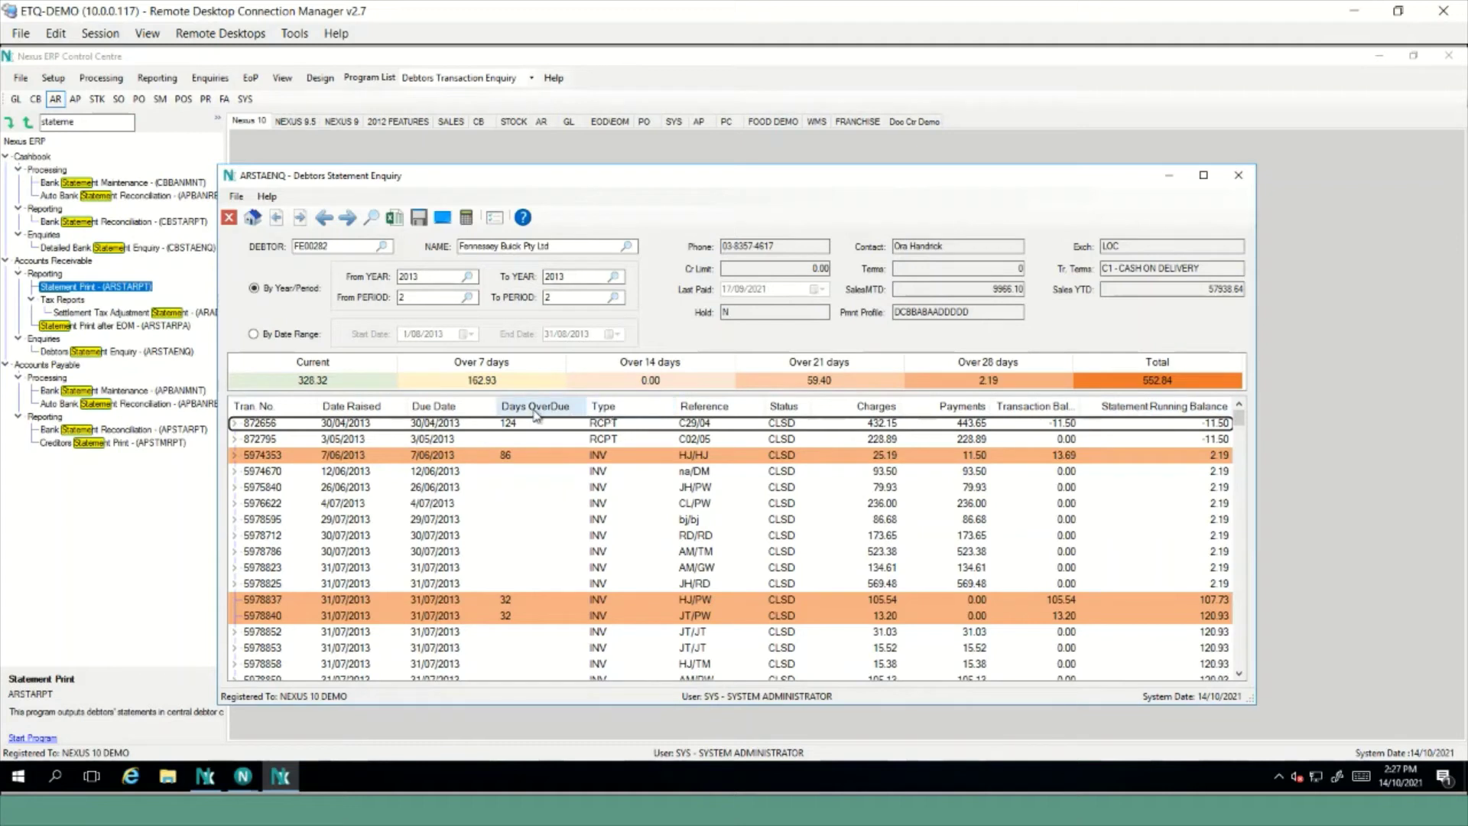
Filter the transaction list on Days OverDue to include every value except (null)
right_click(535, 414)
mouse_move(538, 419)
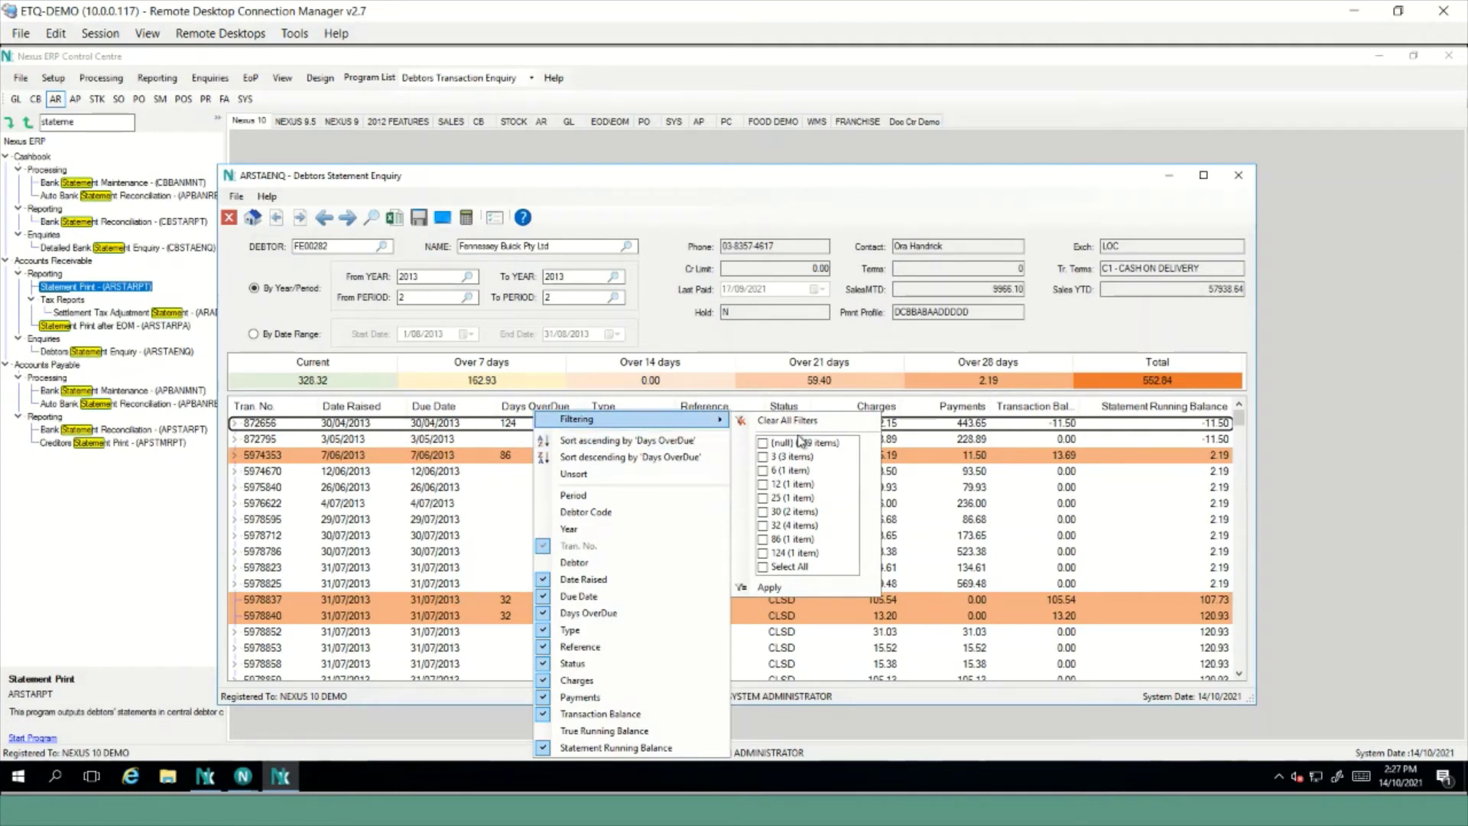
left_click(763, 567)
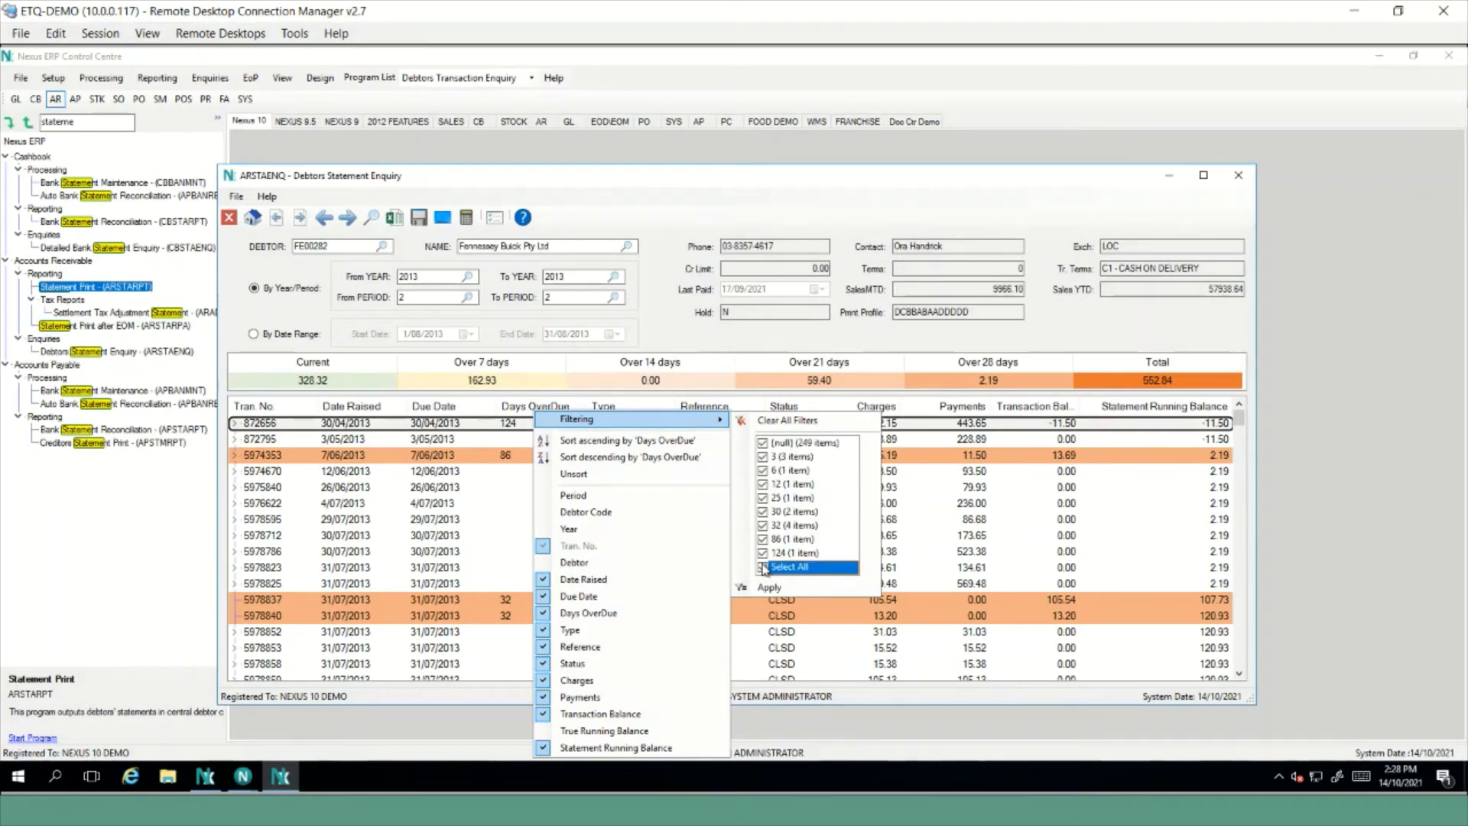
left_click(763, 444)
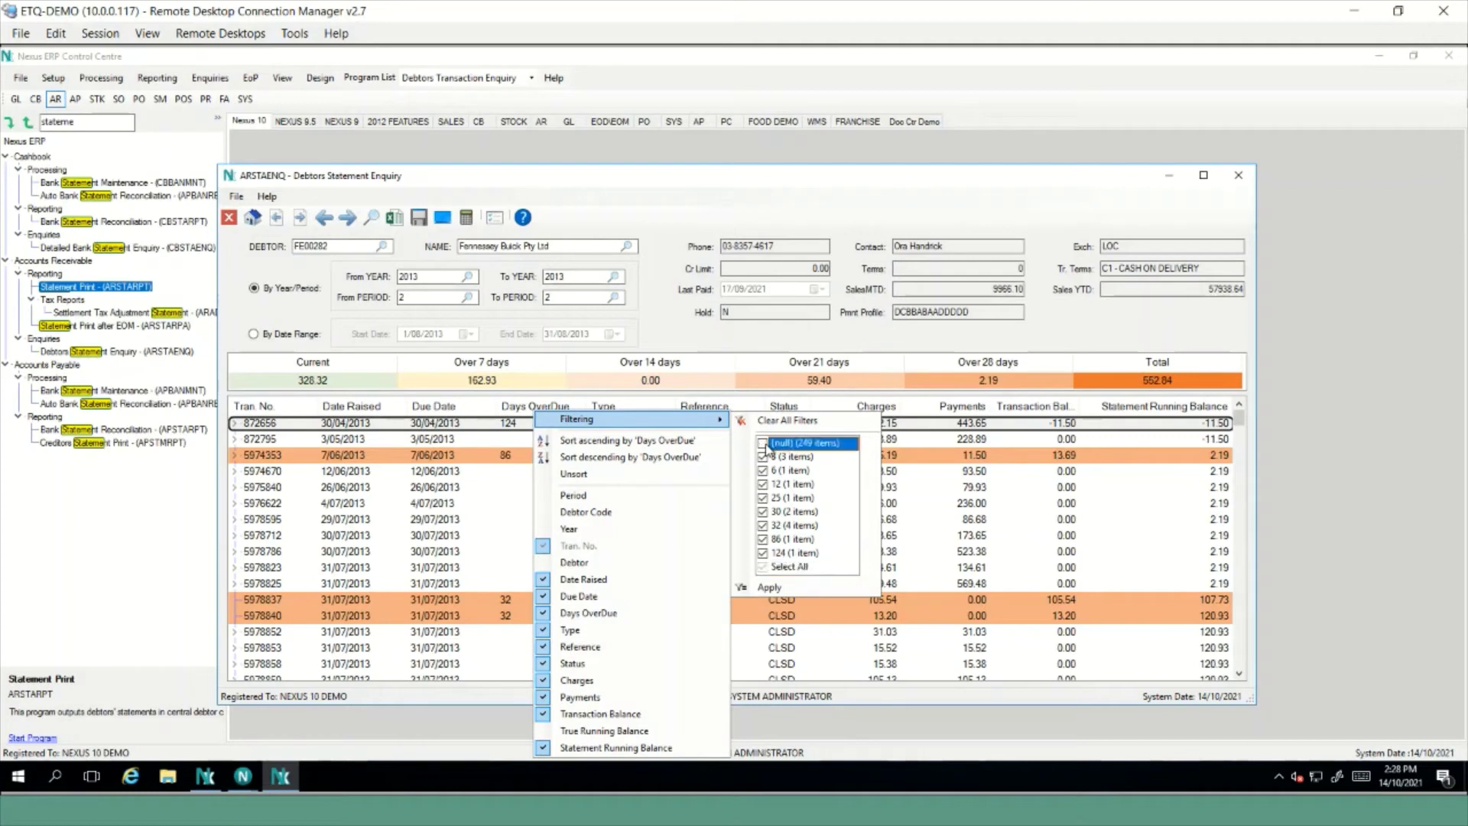
left_click(771, 591)
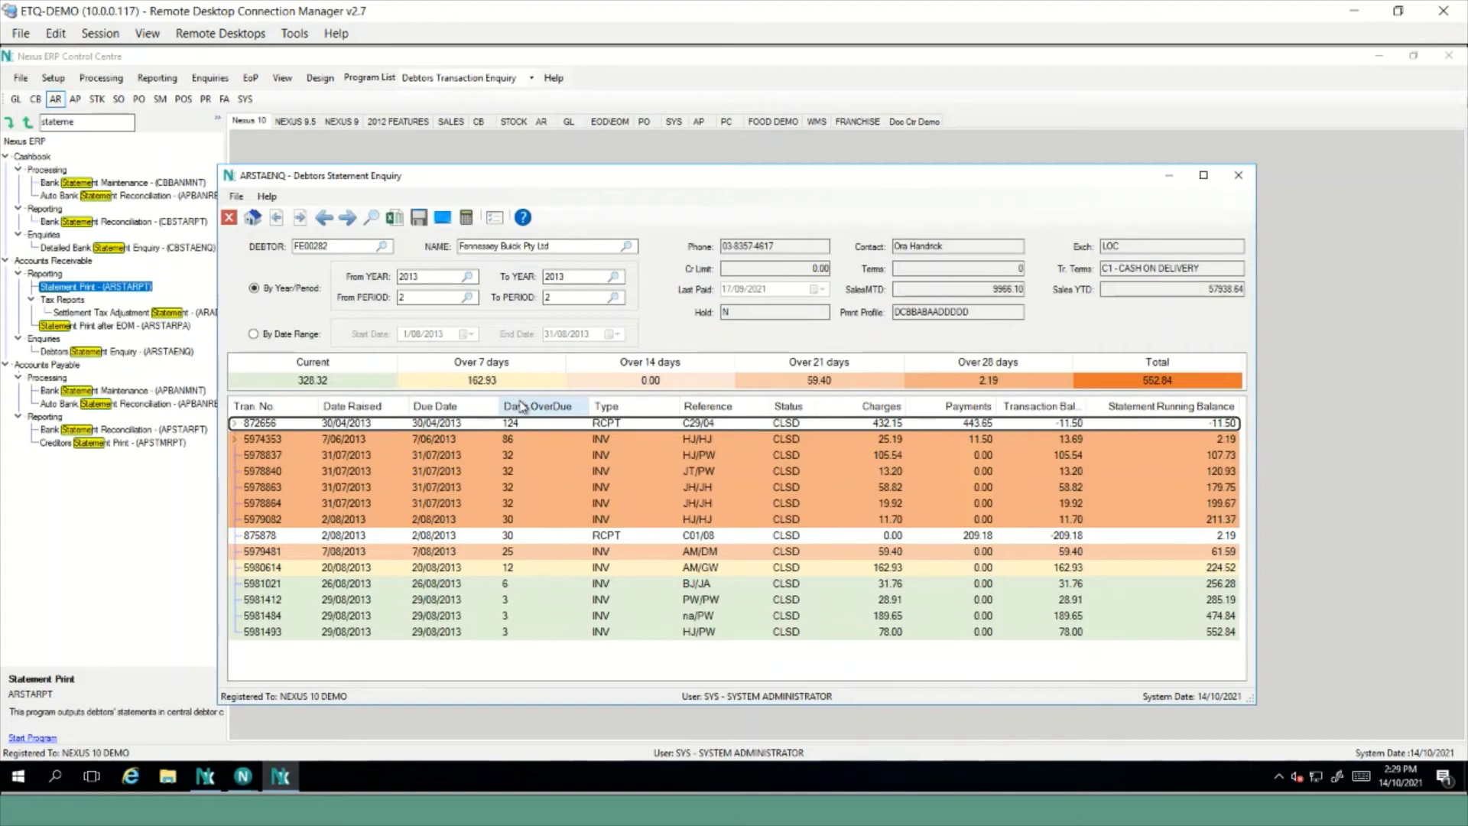
Clear all filters on the Days OverDue column to restore the full transaction list
right_click(520, 405)
mouse_move(596, 413)
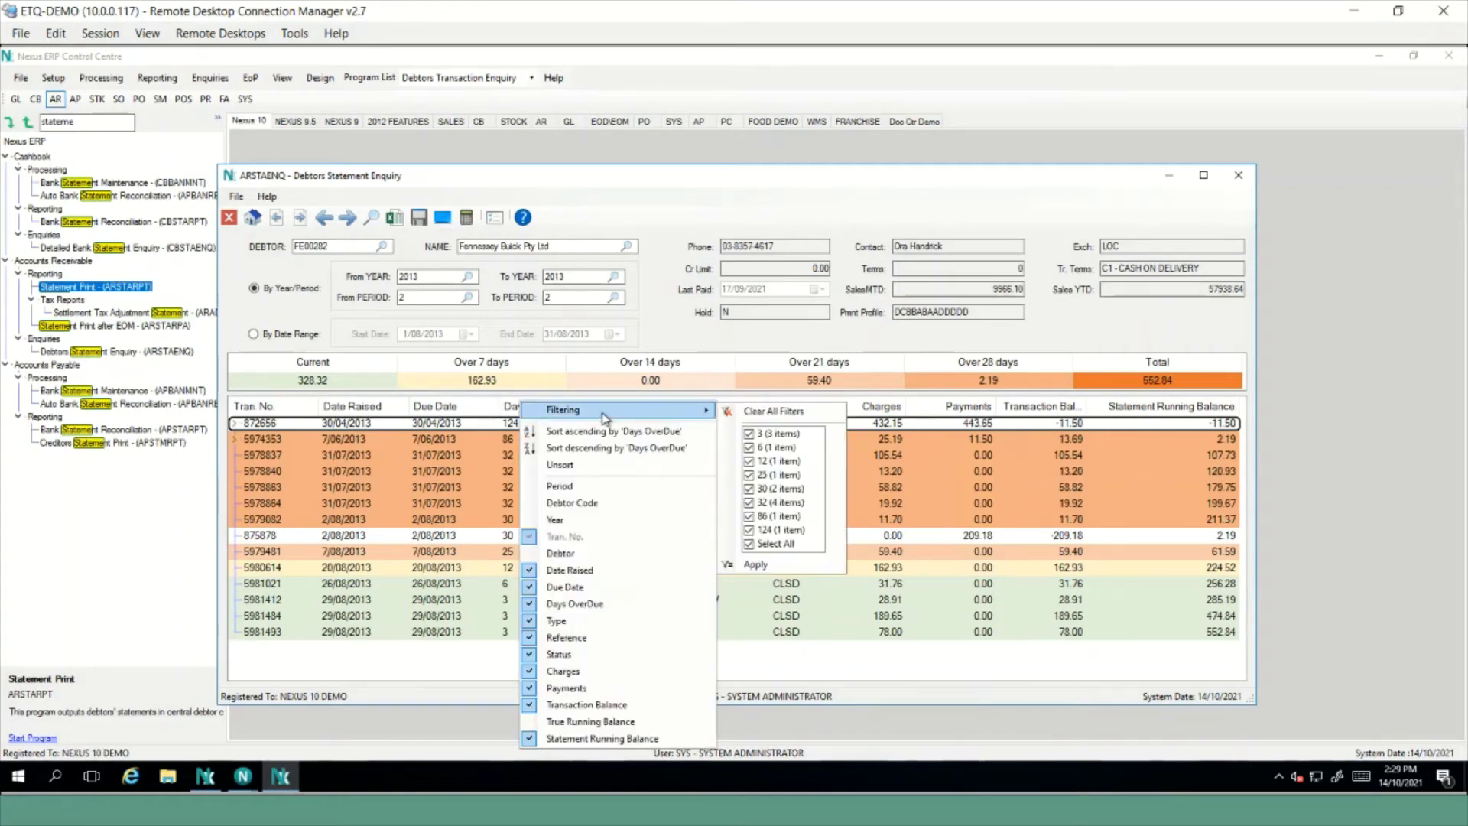
left_click(805, 412)
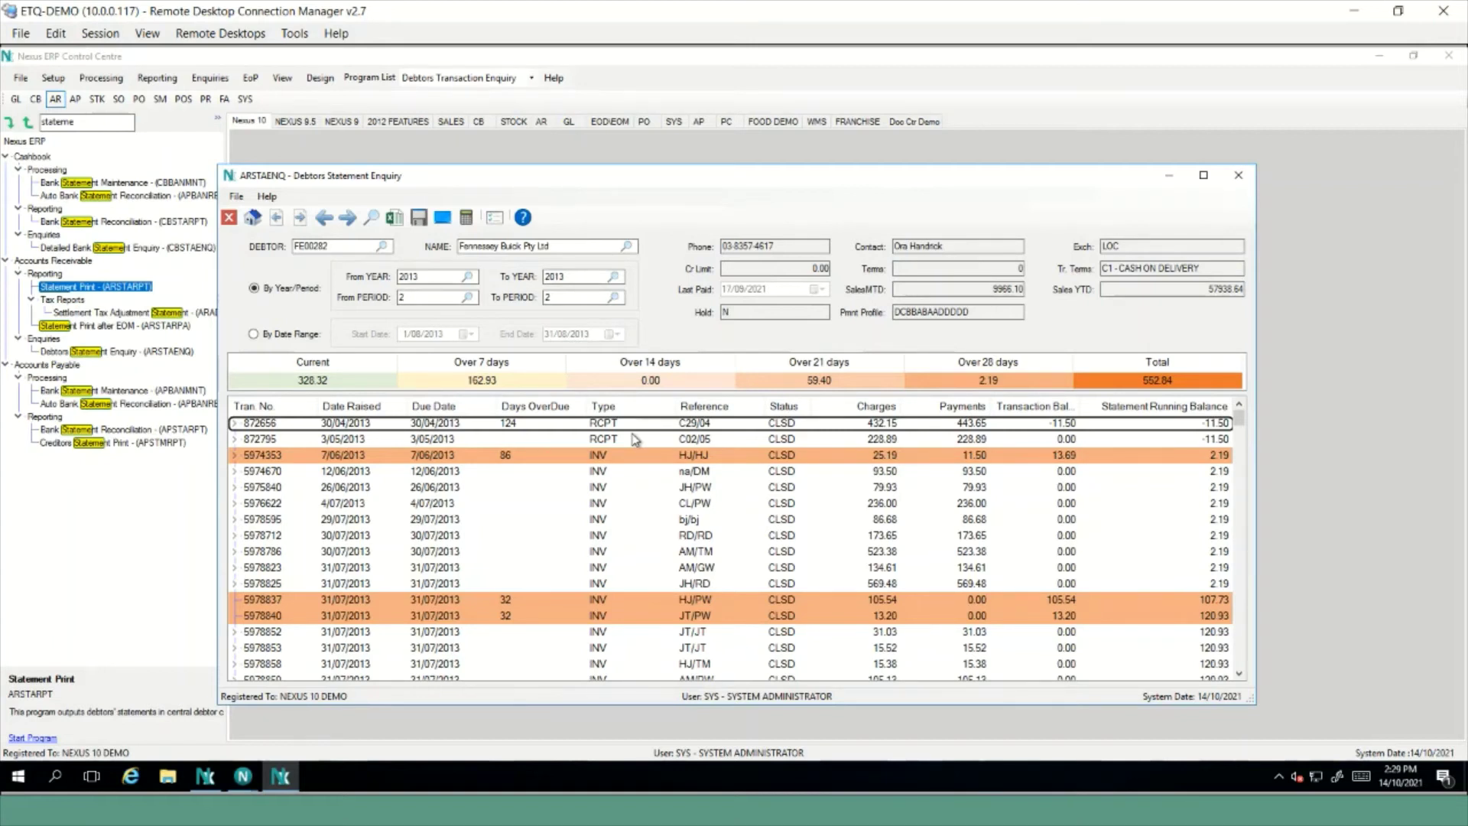
Add the Debtor Code column to the transaction list and sort the list by it in ascending order
right_click(372, 409)
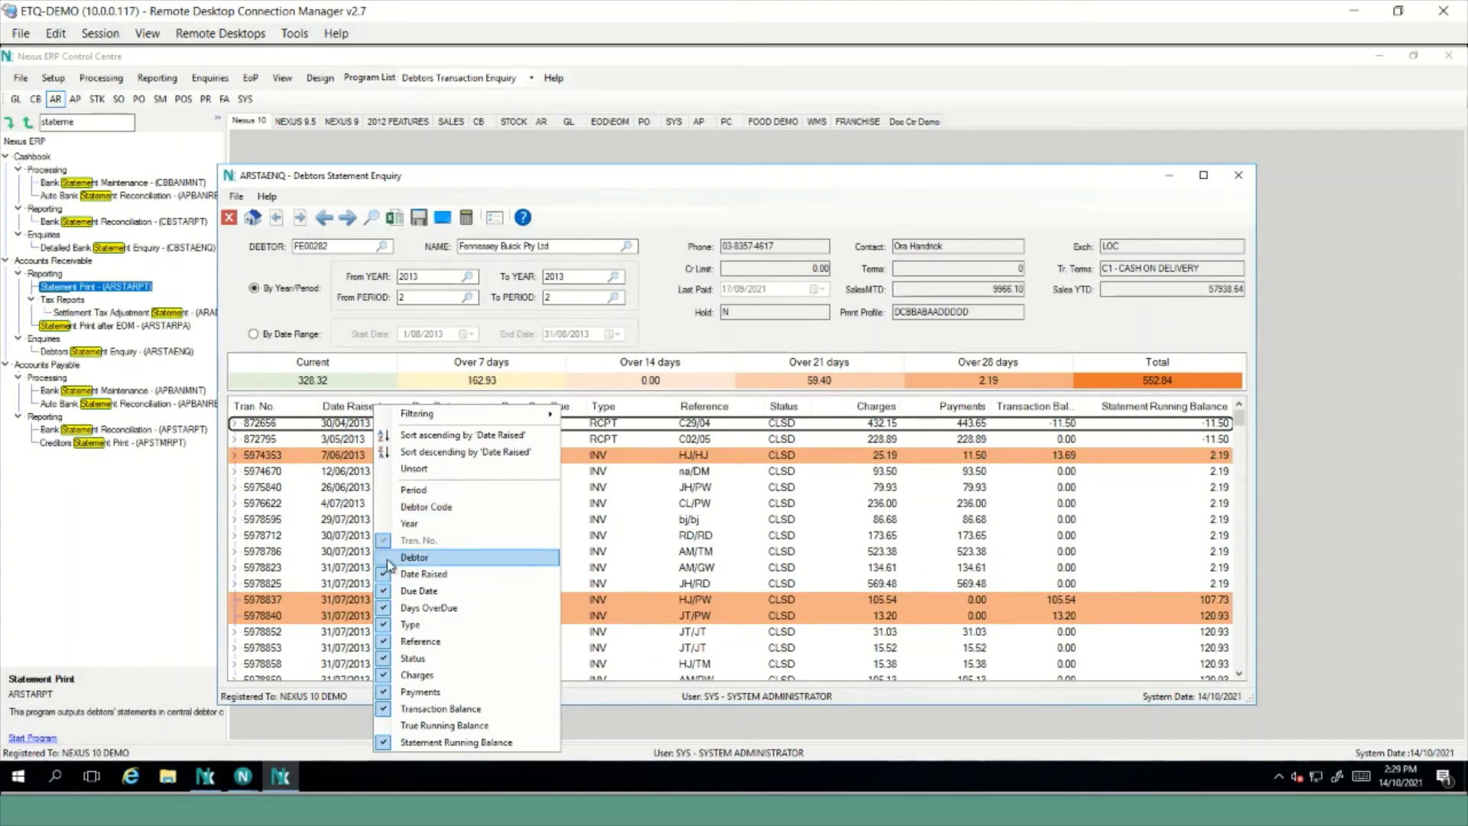
left_click(387, 509)
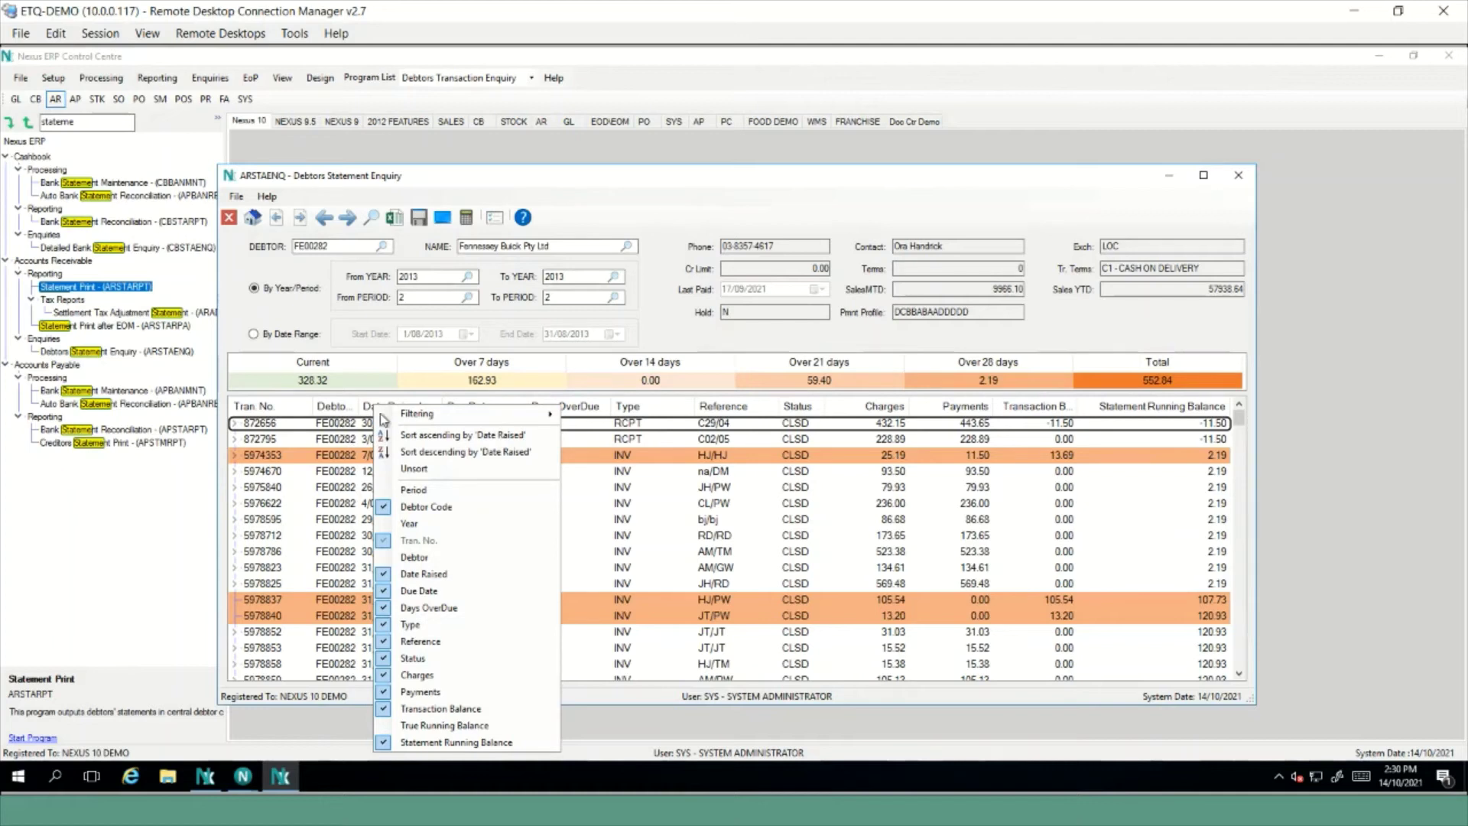
left_click(346, 411)
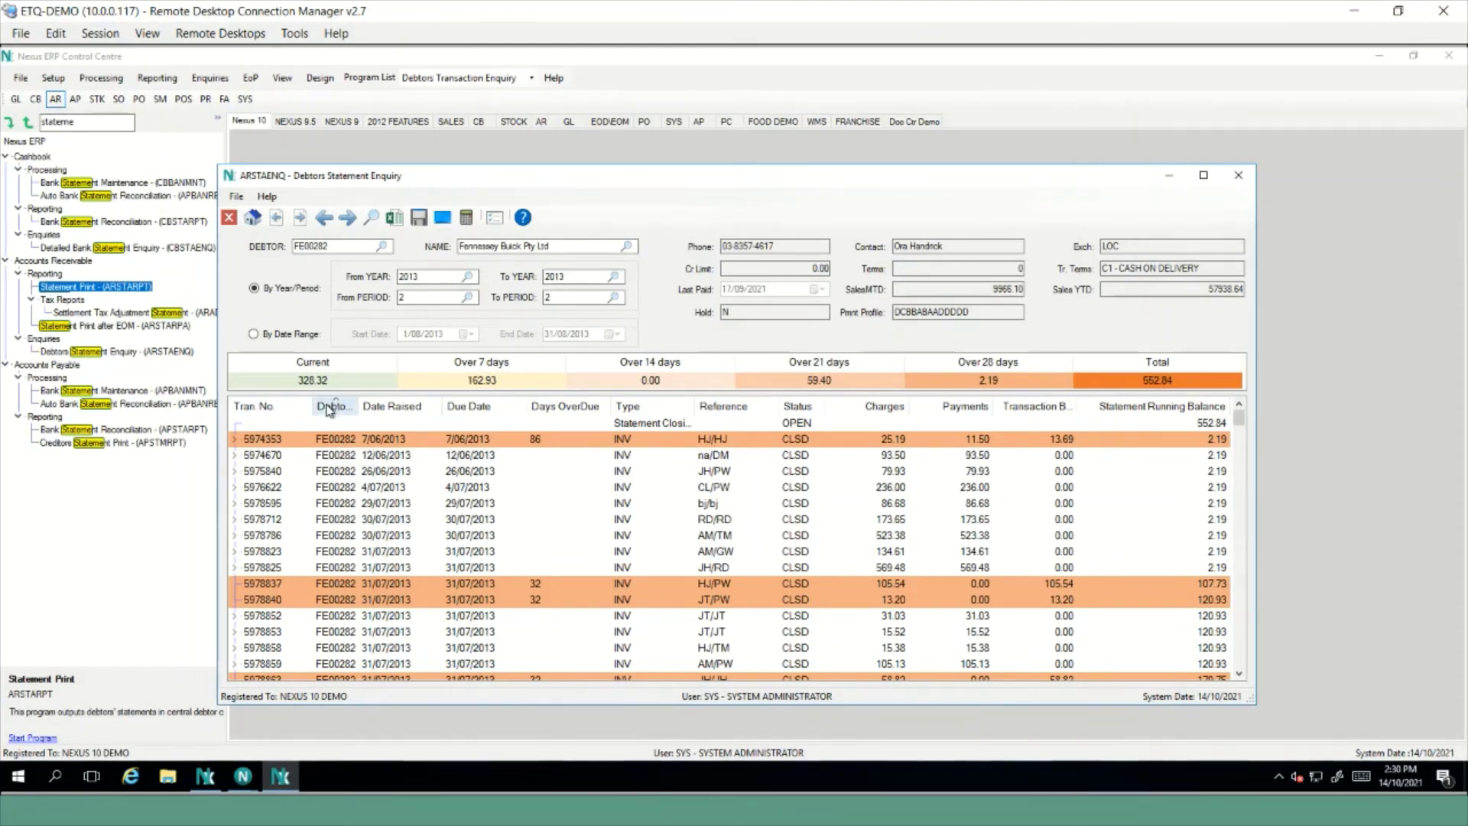
Review the filter values available for the Debtor Code column and clear all filters
right_click(329, 409)
mouse_move(421, 416)
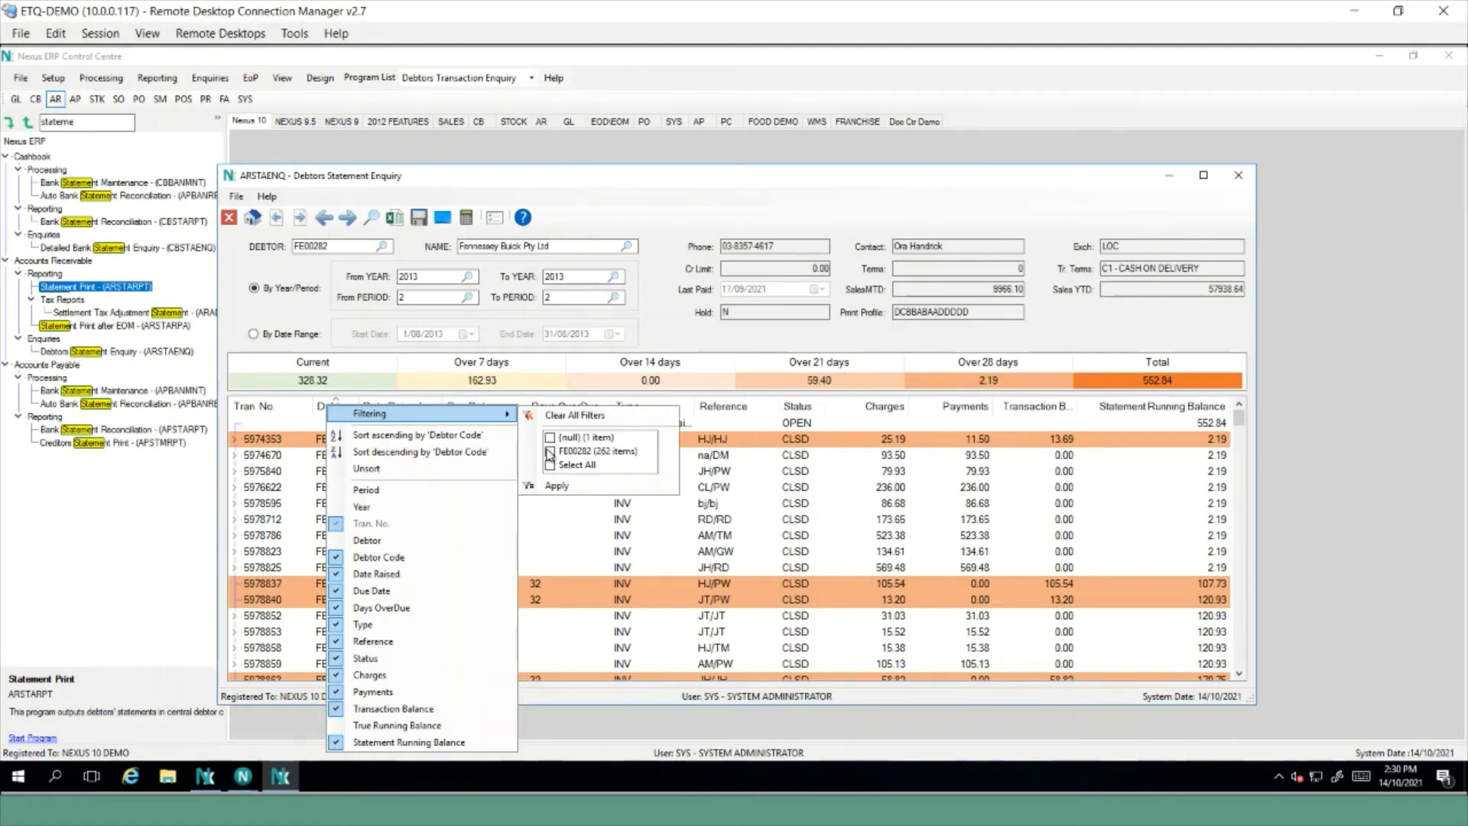
left_click(564, 415)
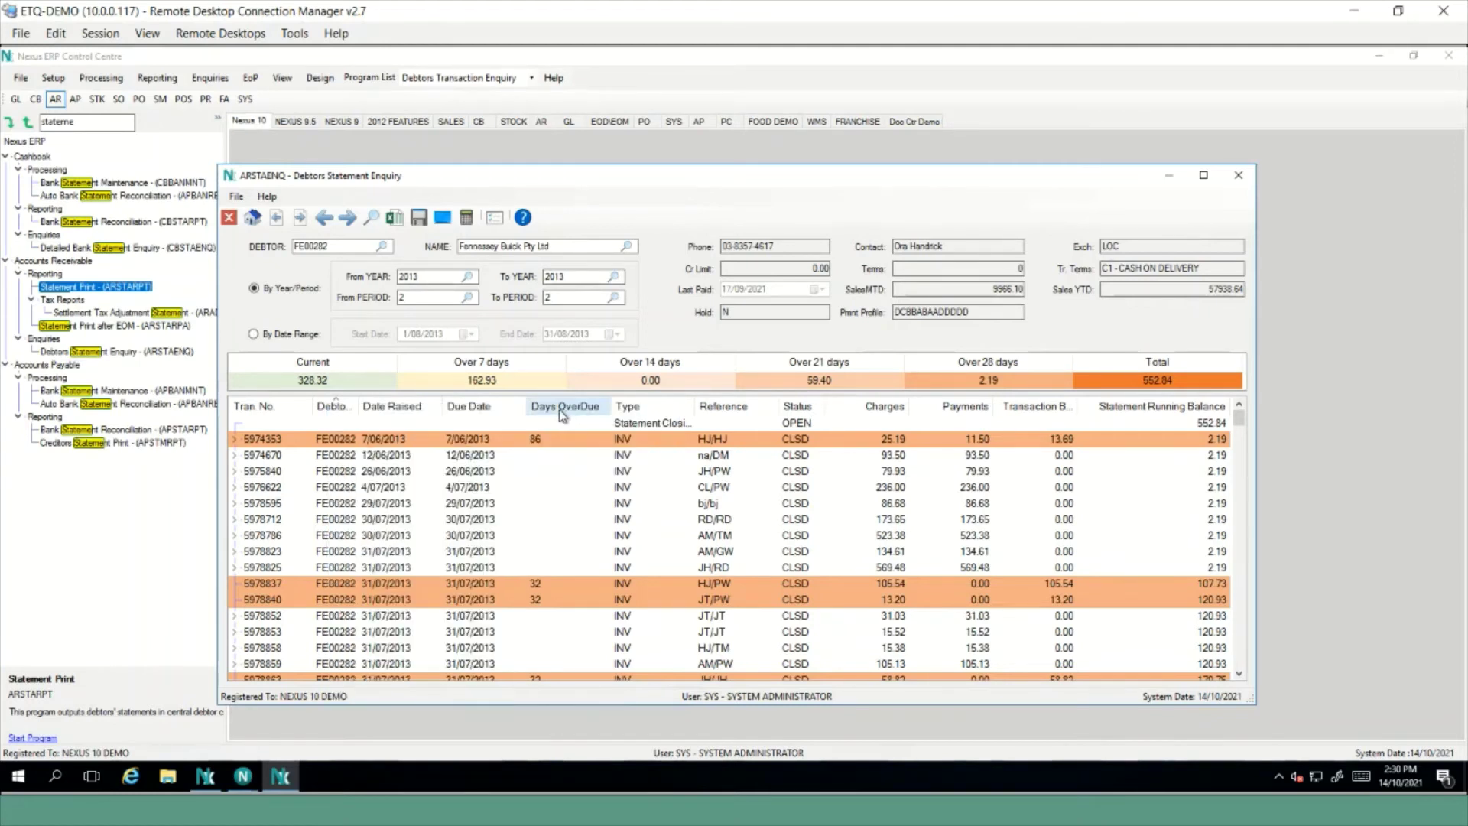
Clear the Debtor Code sort, retry sorting by Debtor Code, and re-sort the transaction list by Tran. No. in ascending order
right_click(327, 412)
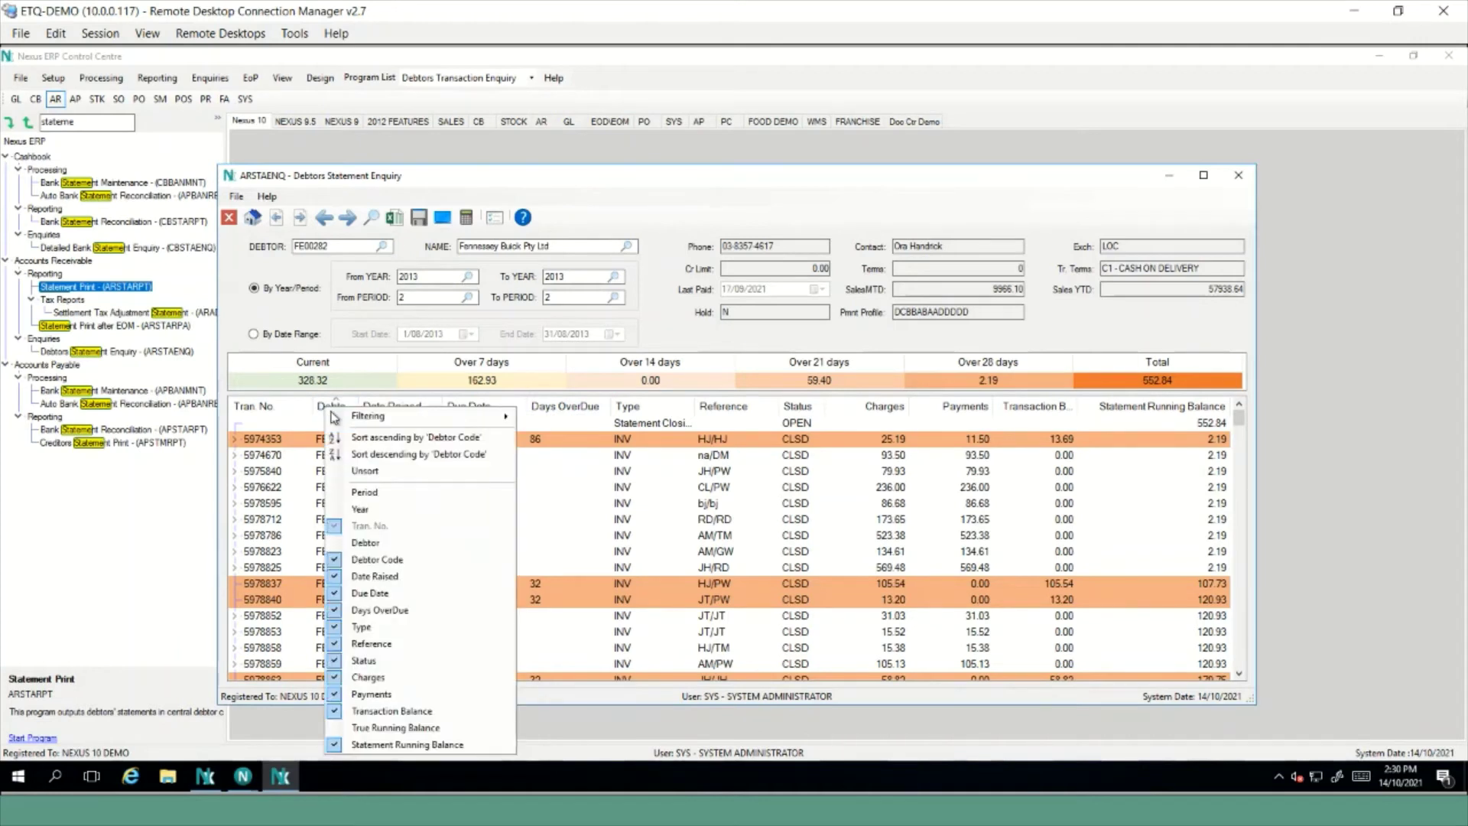
mouse_move(344, 417)
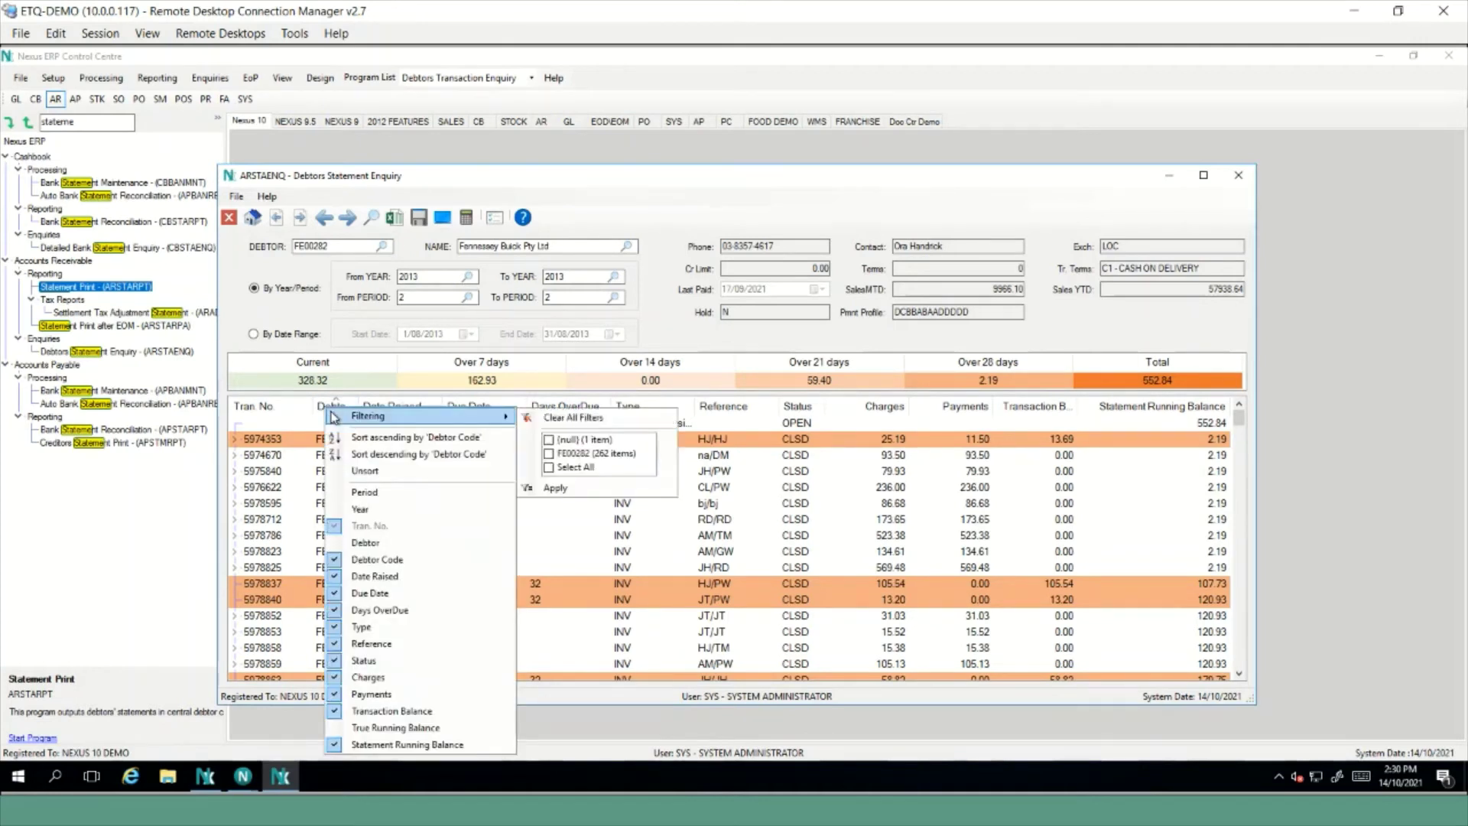
left_click(381, 474)
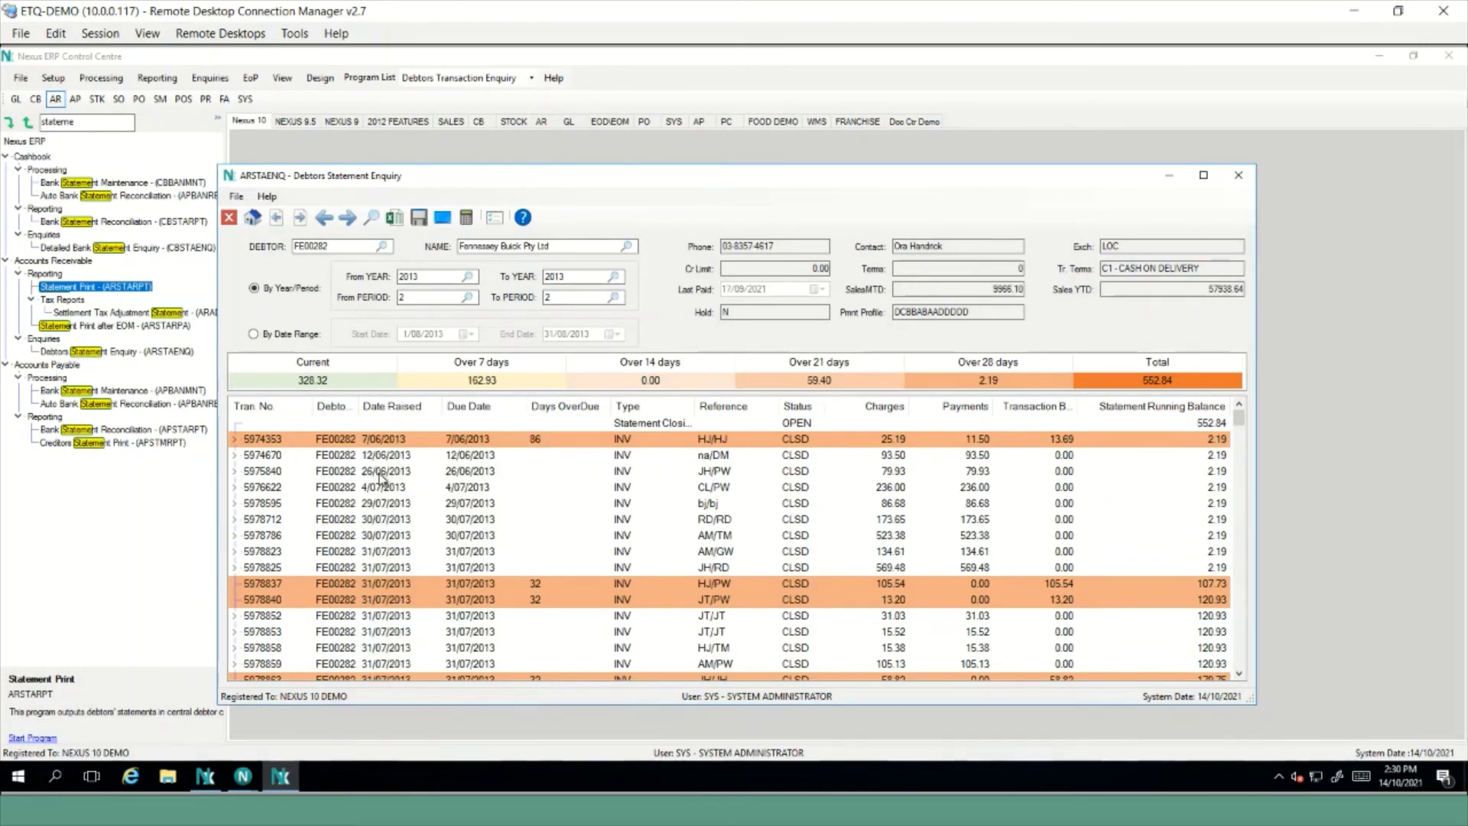
right_click(334, 414)
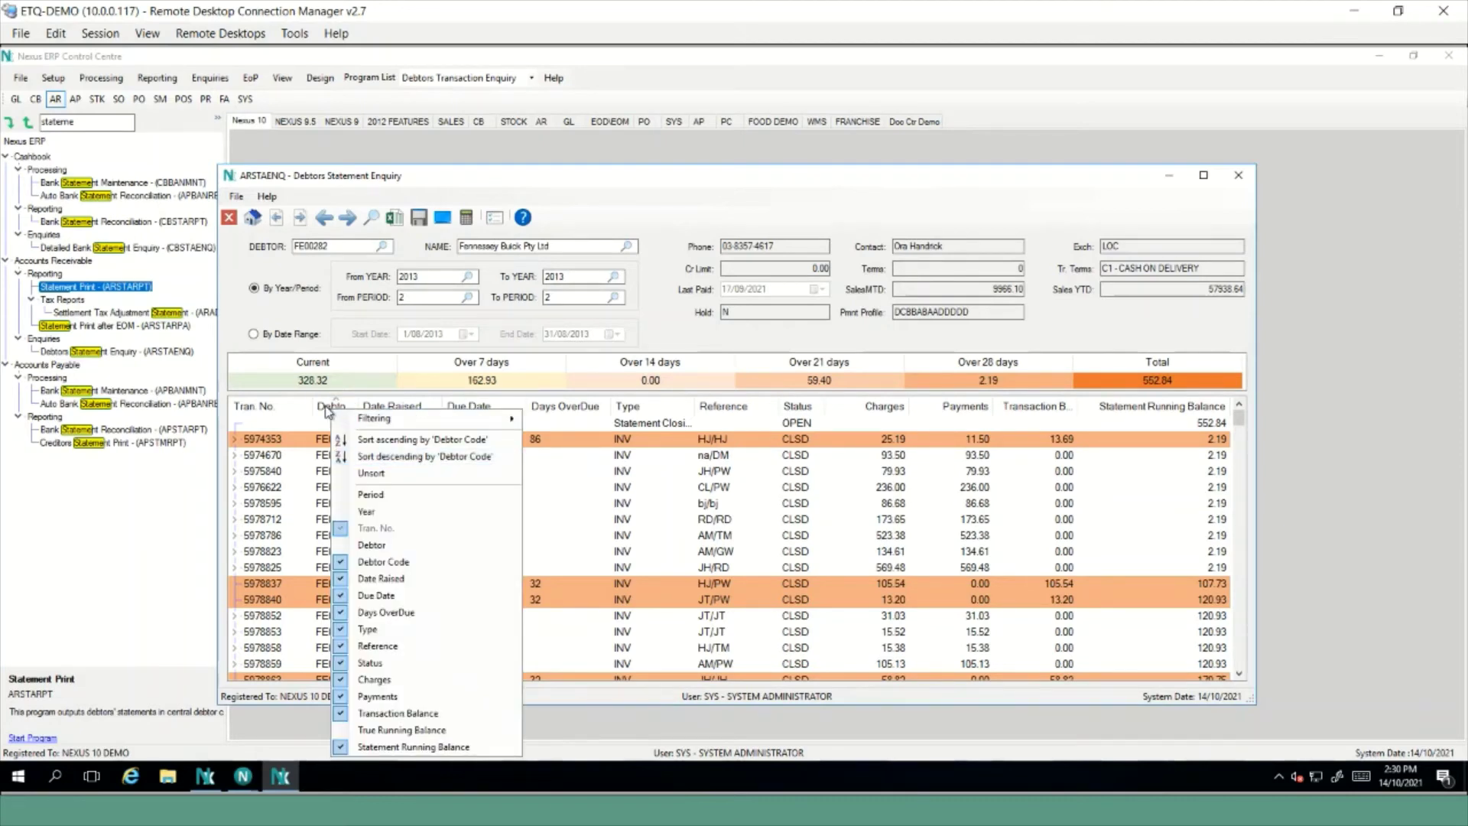
left_click(325, 405)
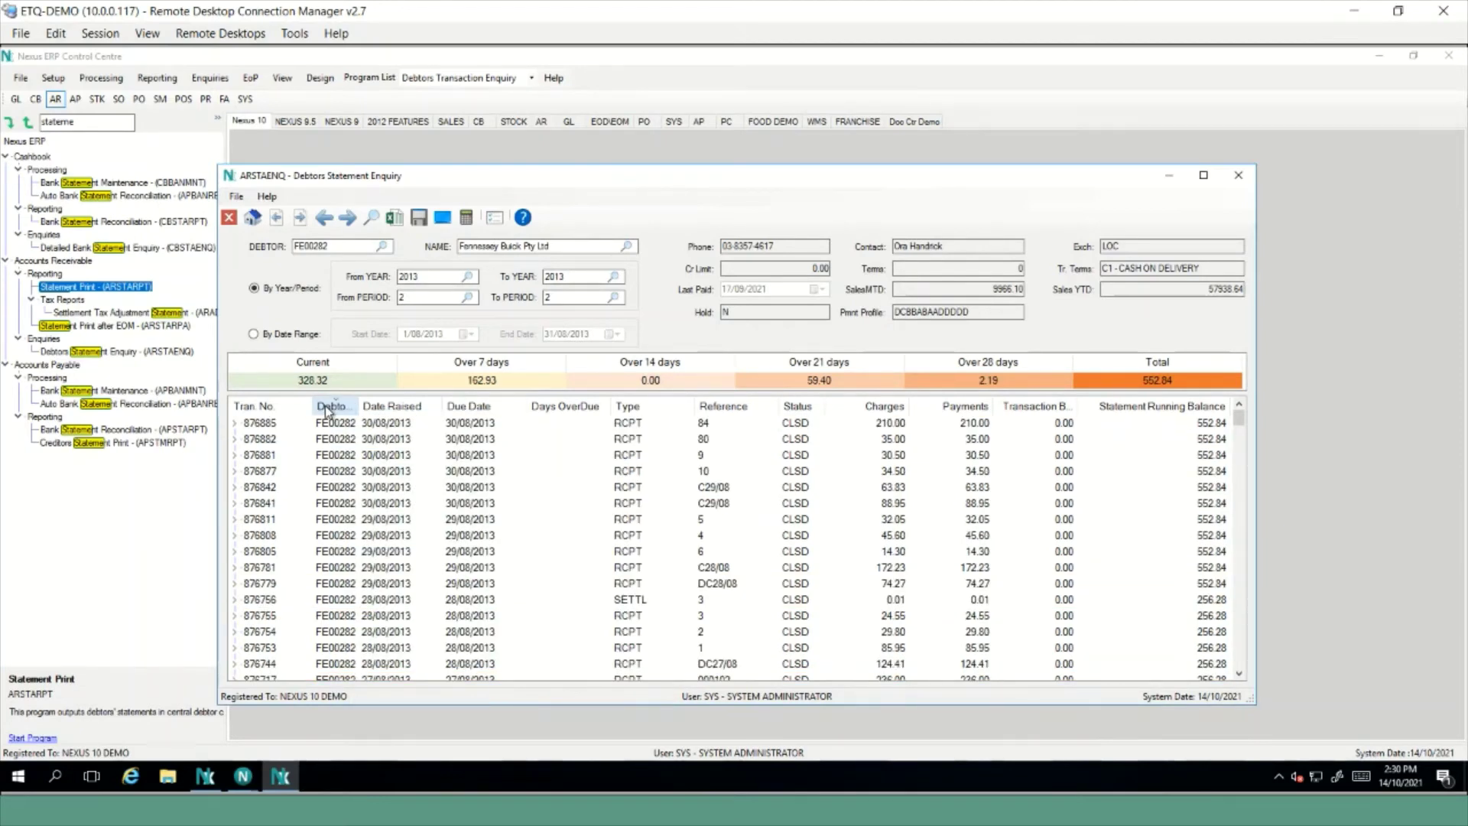
left_click(327, 409)
left_click(331, 409)
left_click(287, 406)
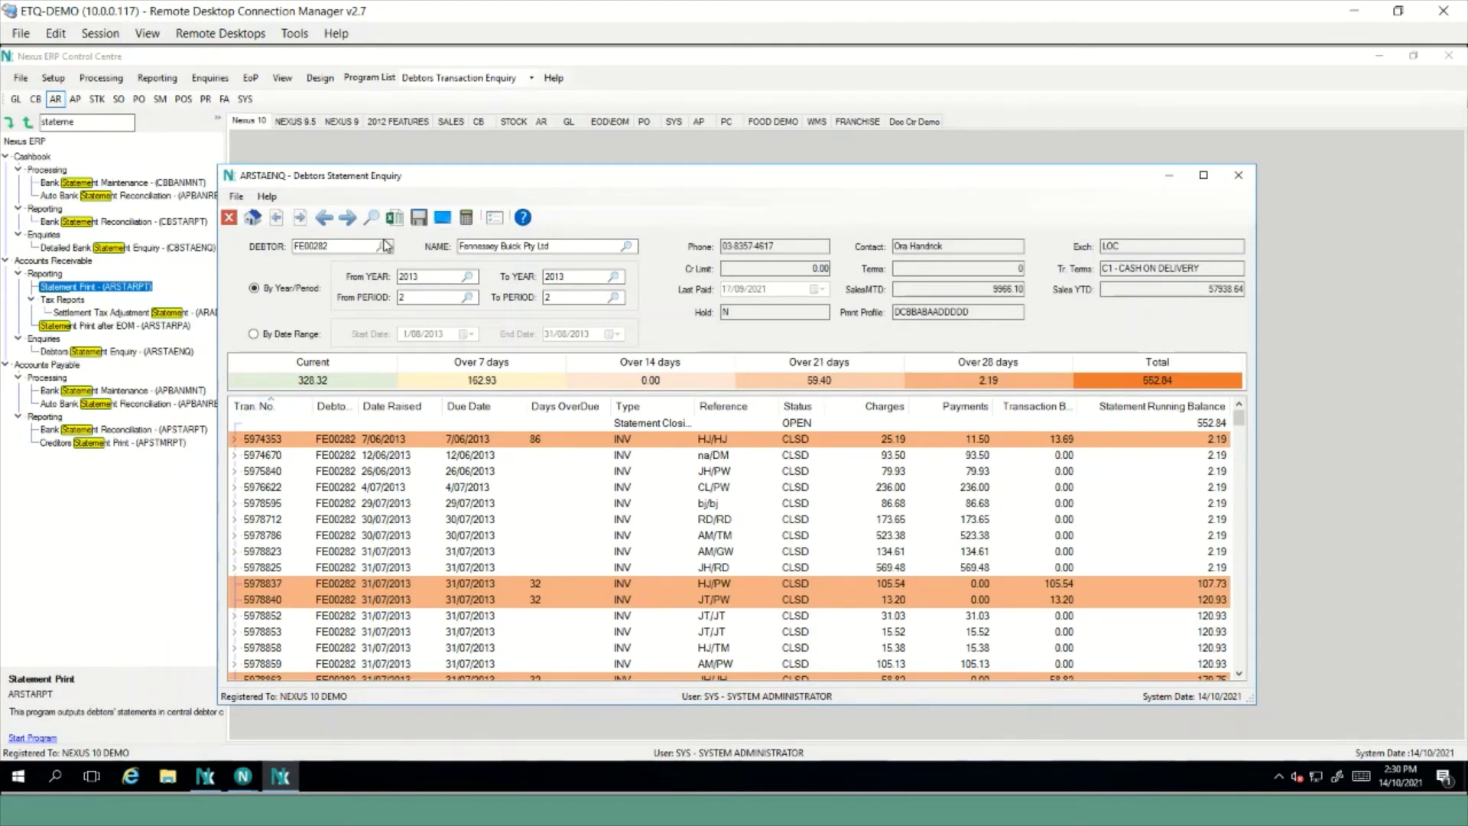
Copy the debtor code, close and reopen the Debtors Statement Enquiry, and paste the code as the debtor
left_click(328, 246)
left_click(228, 217)
left_click(541, 314)
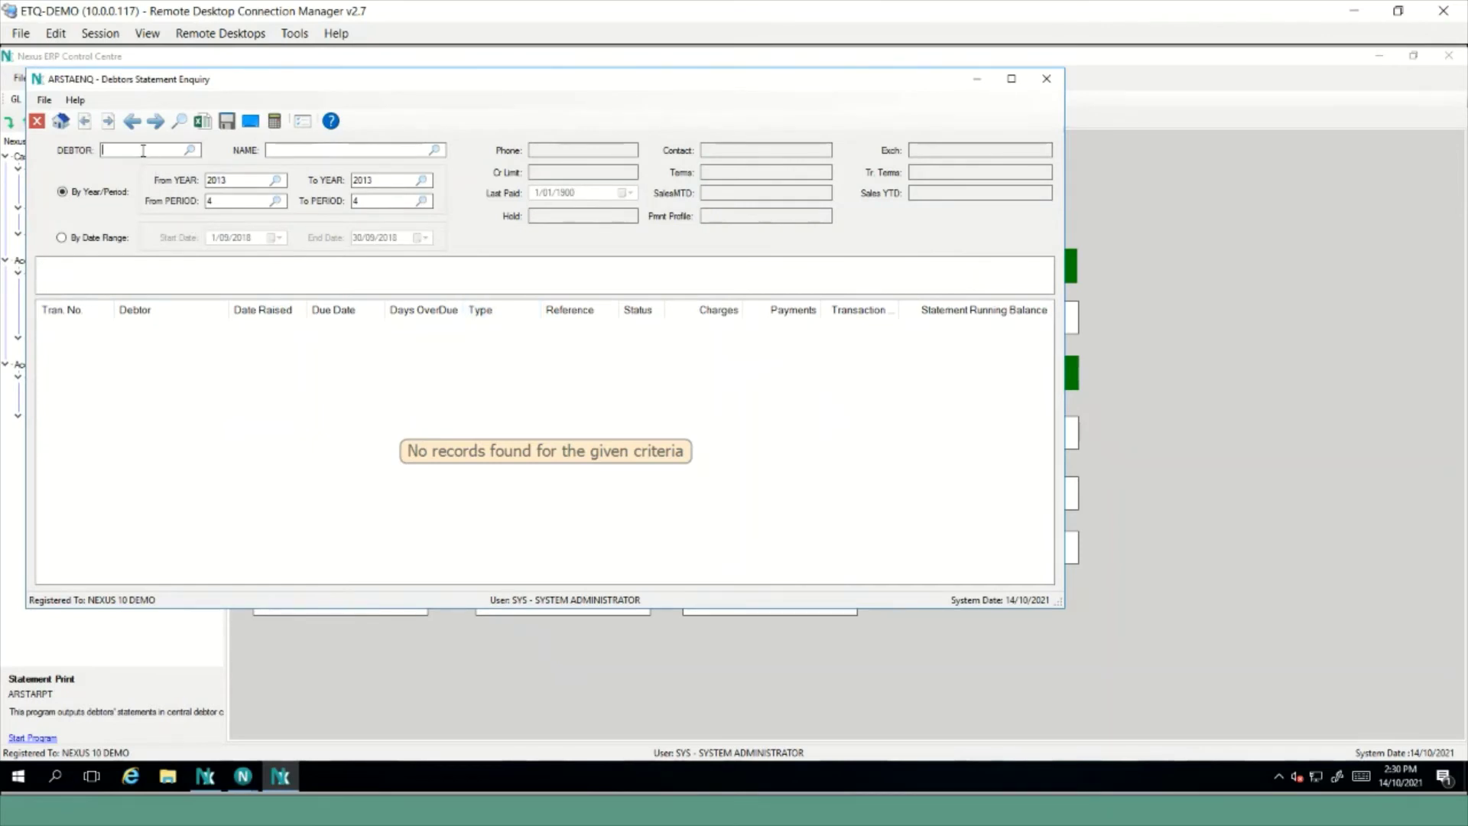
right_click(150, 160)
left_click(187, 210)
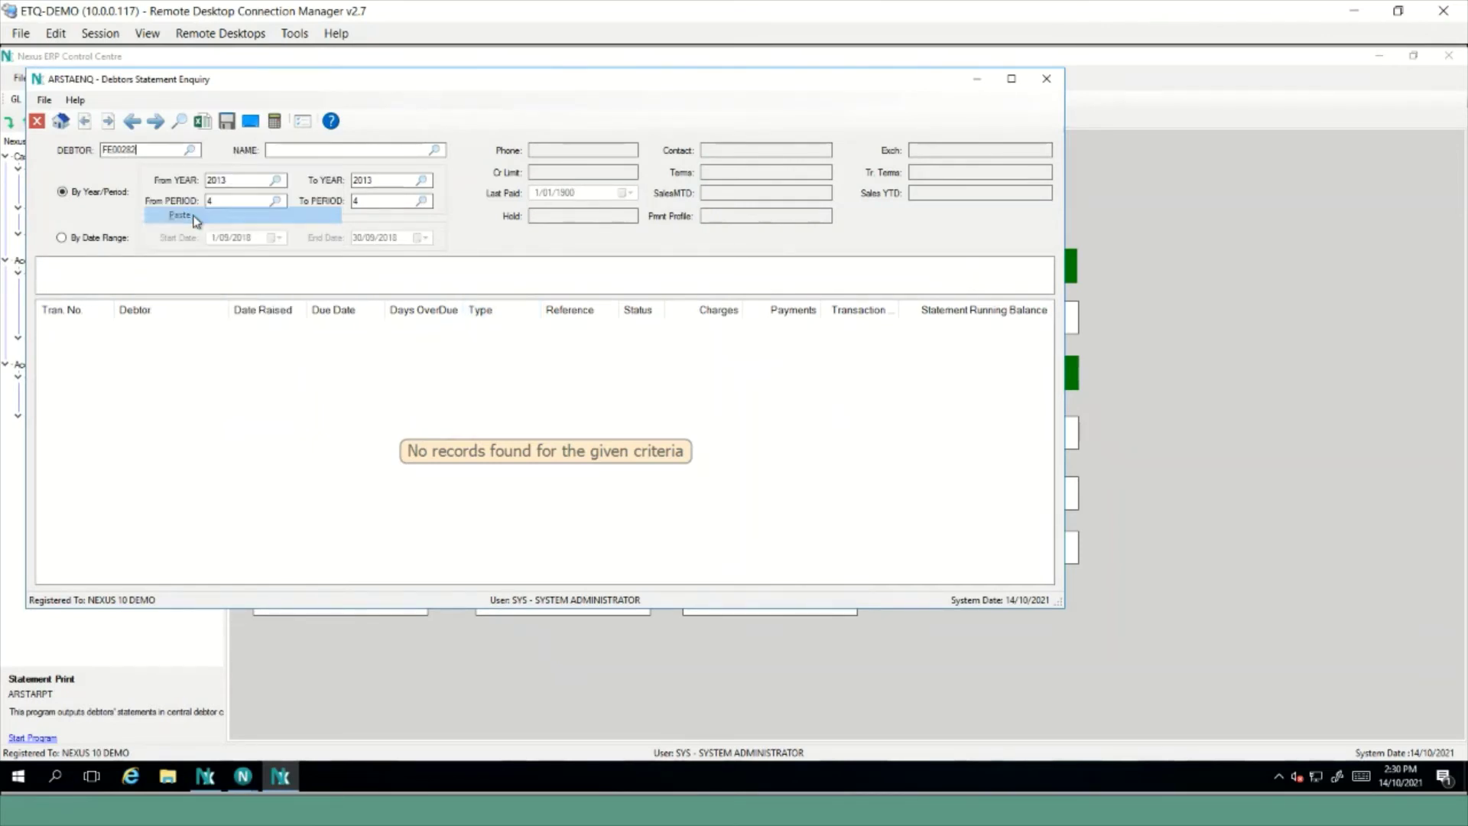
Set both the From Period and To Period to 2 and run the statement enquiry for the debtor
left_click(243, 201)
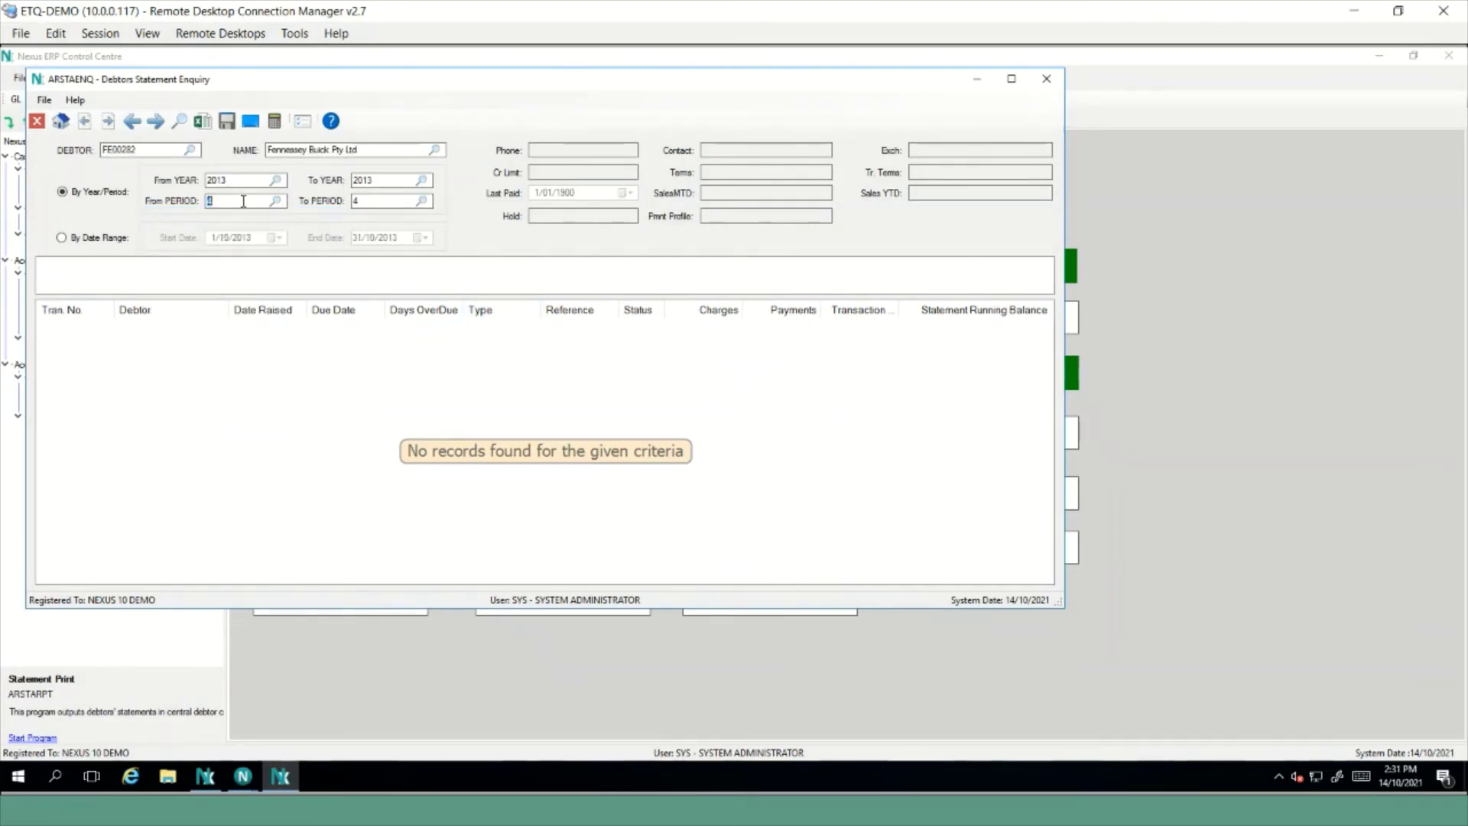
type("2")
left_click(370, 203)
type("2")
left_click(226, 120)
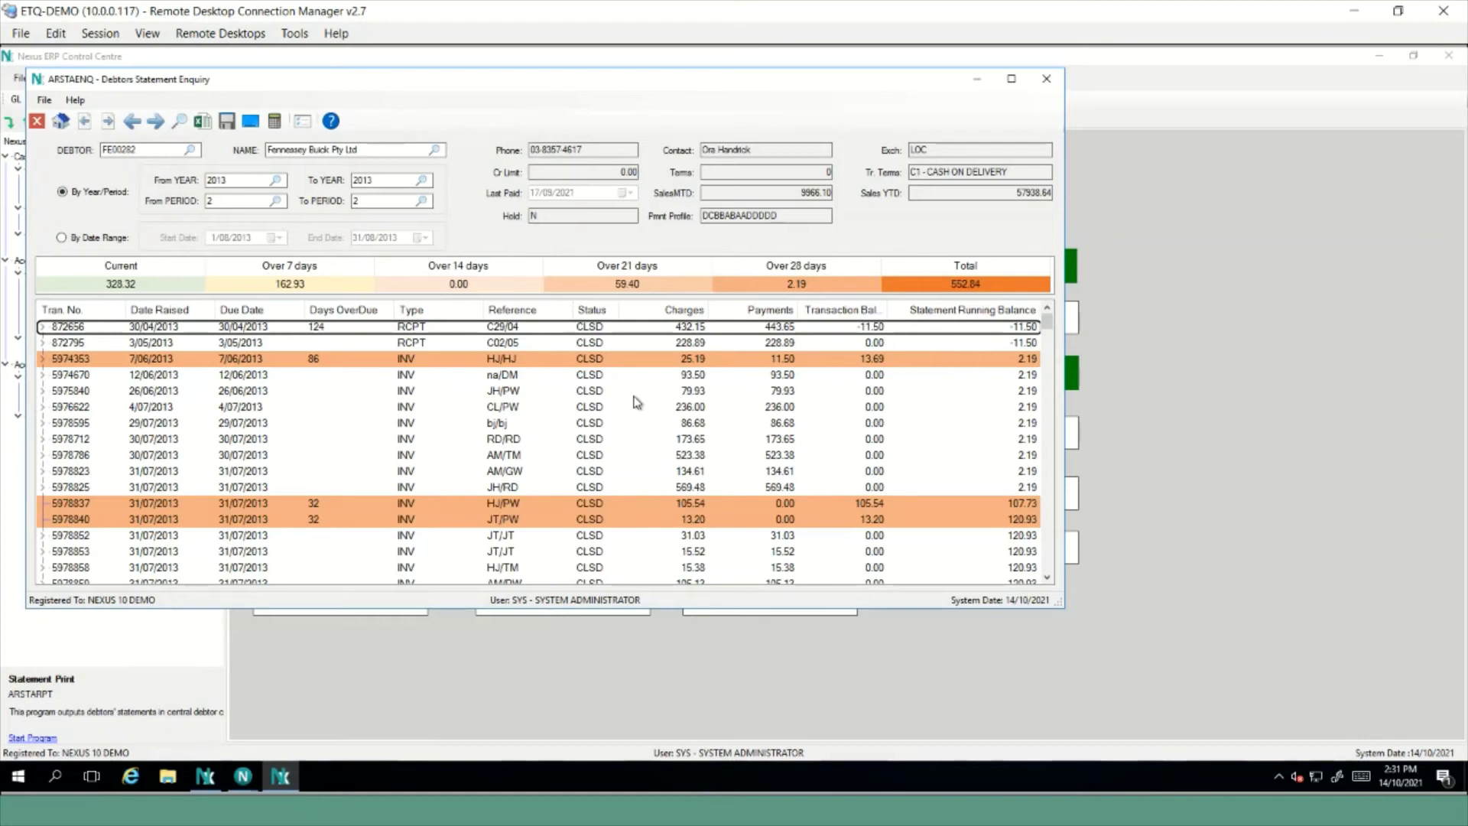
Drill down to the sales history of the 105.54 invoice, view its available options, and return to the statement enquiry
left_click(69, 507)
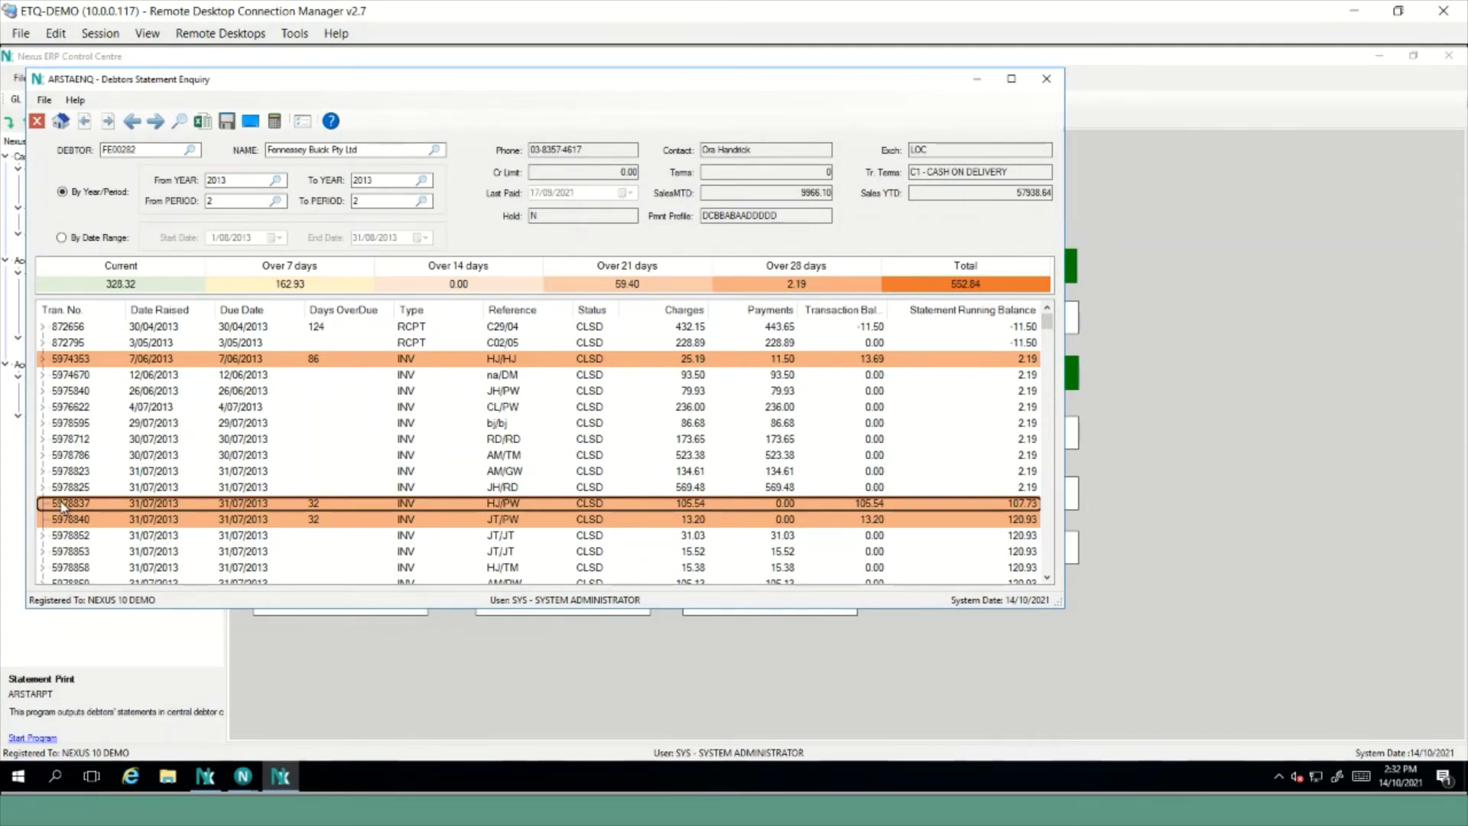
double_click(63, 506)
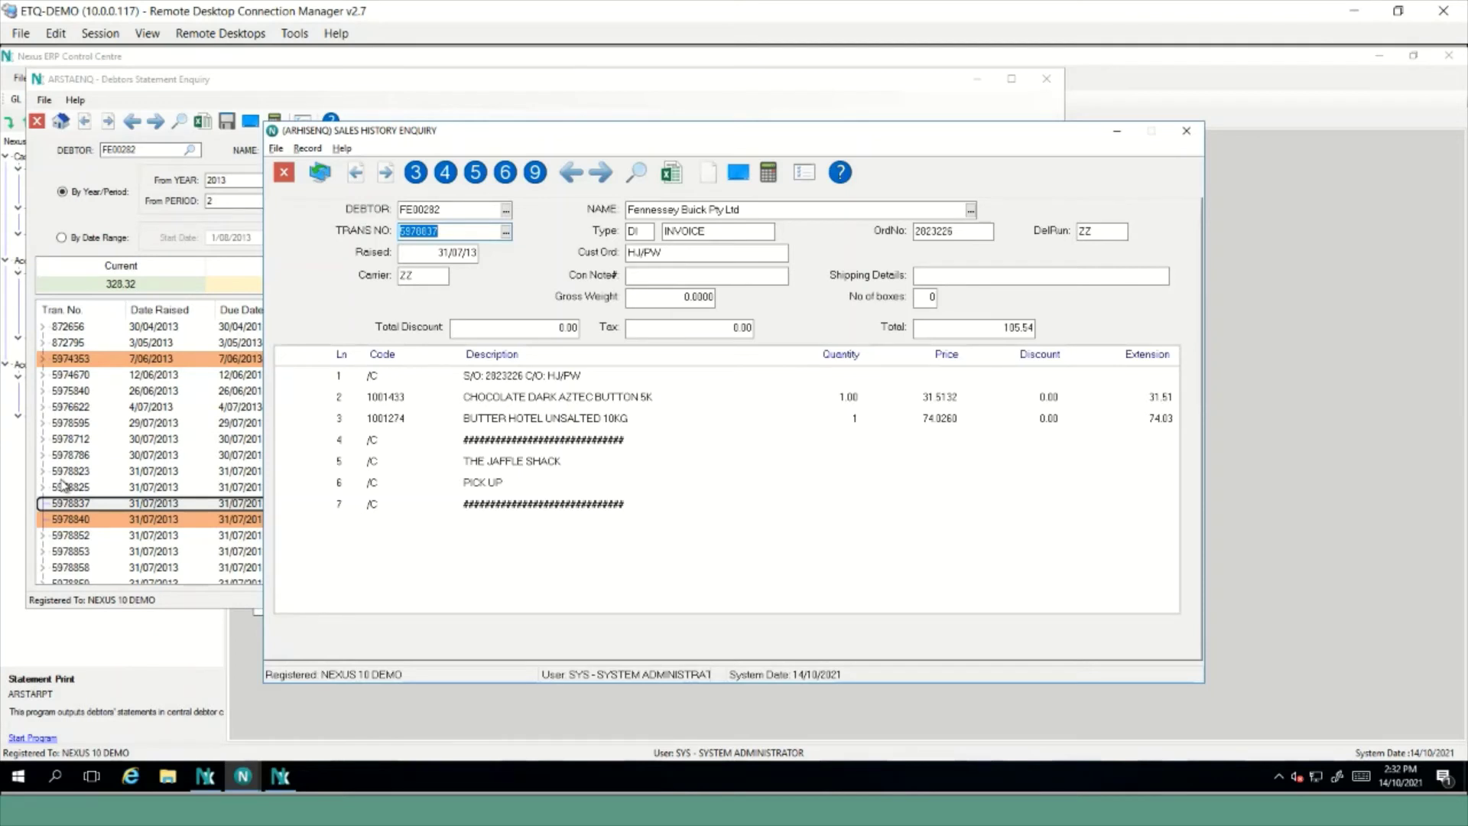
key("F2")
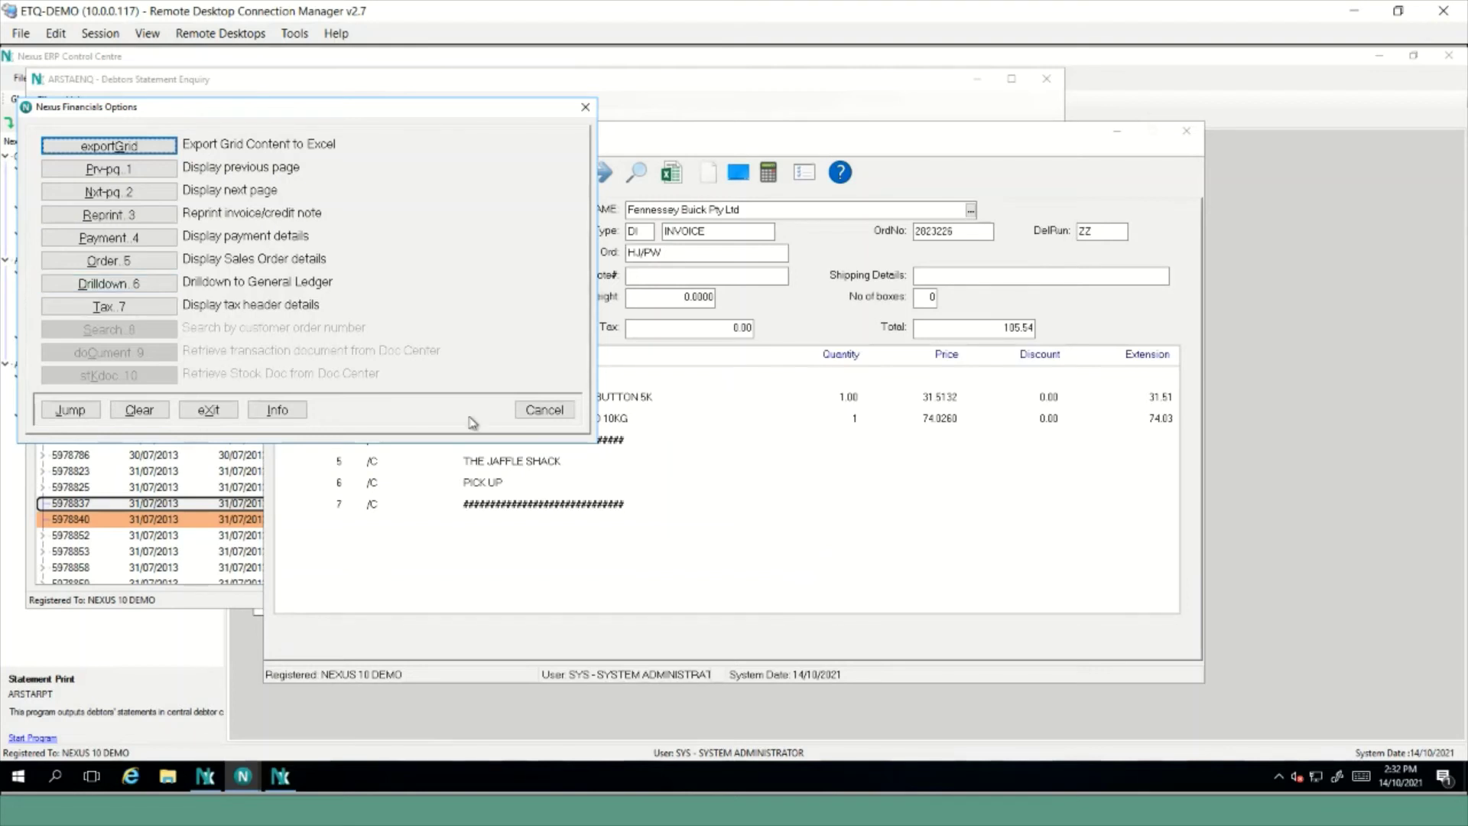
left_click(529, 419)
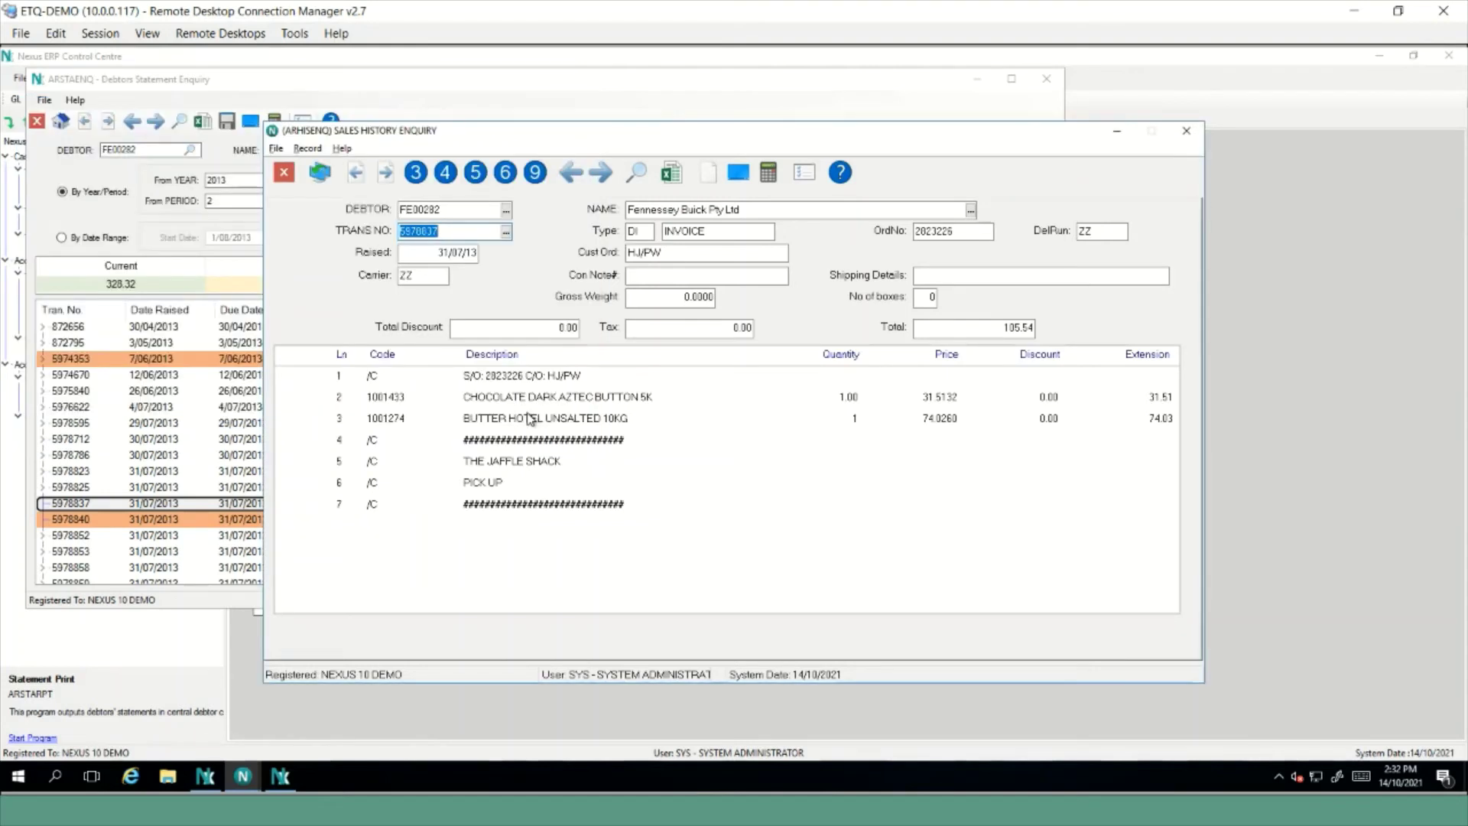
left_click(284, 173)
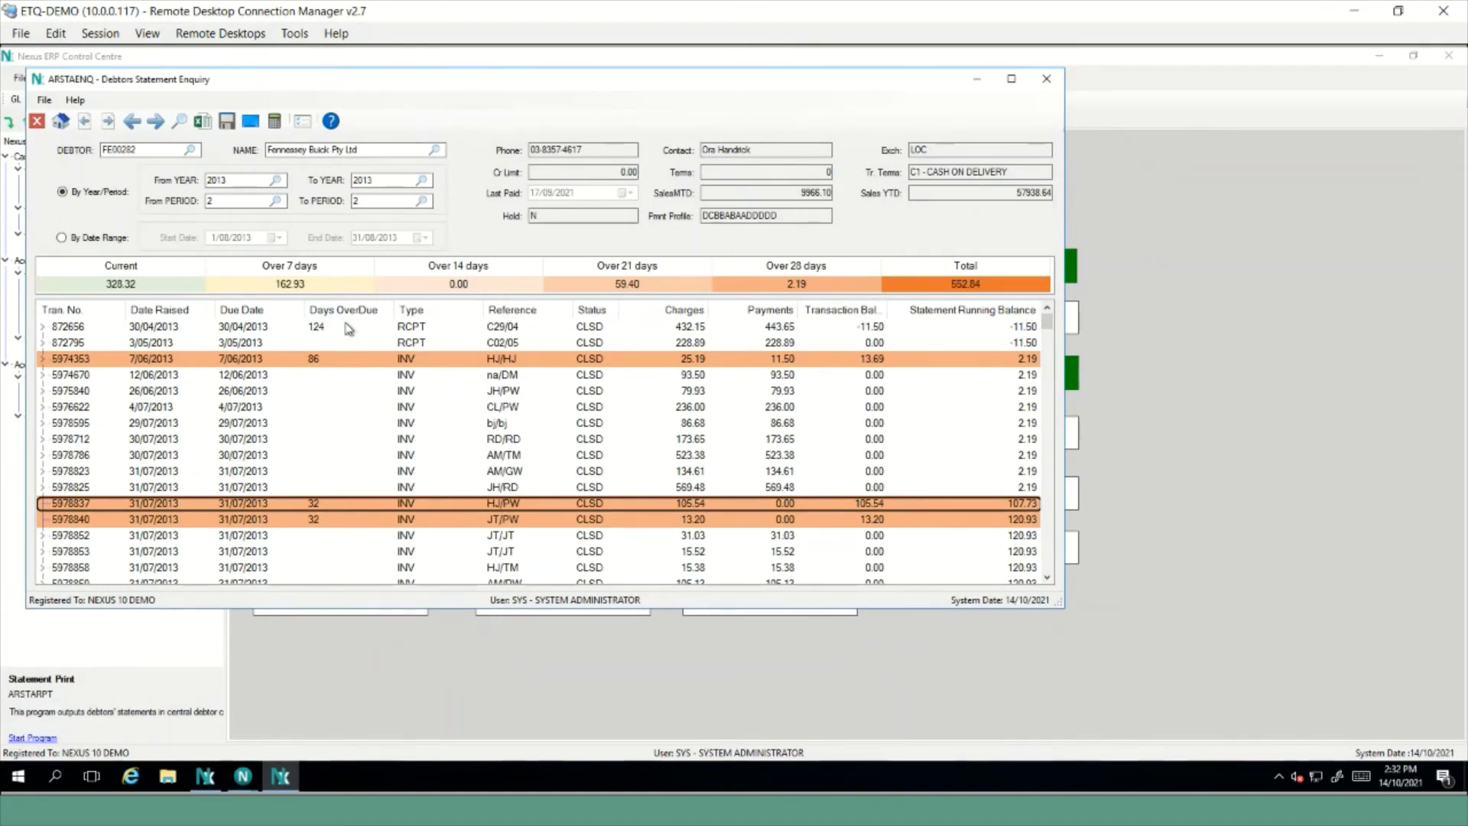
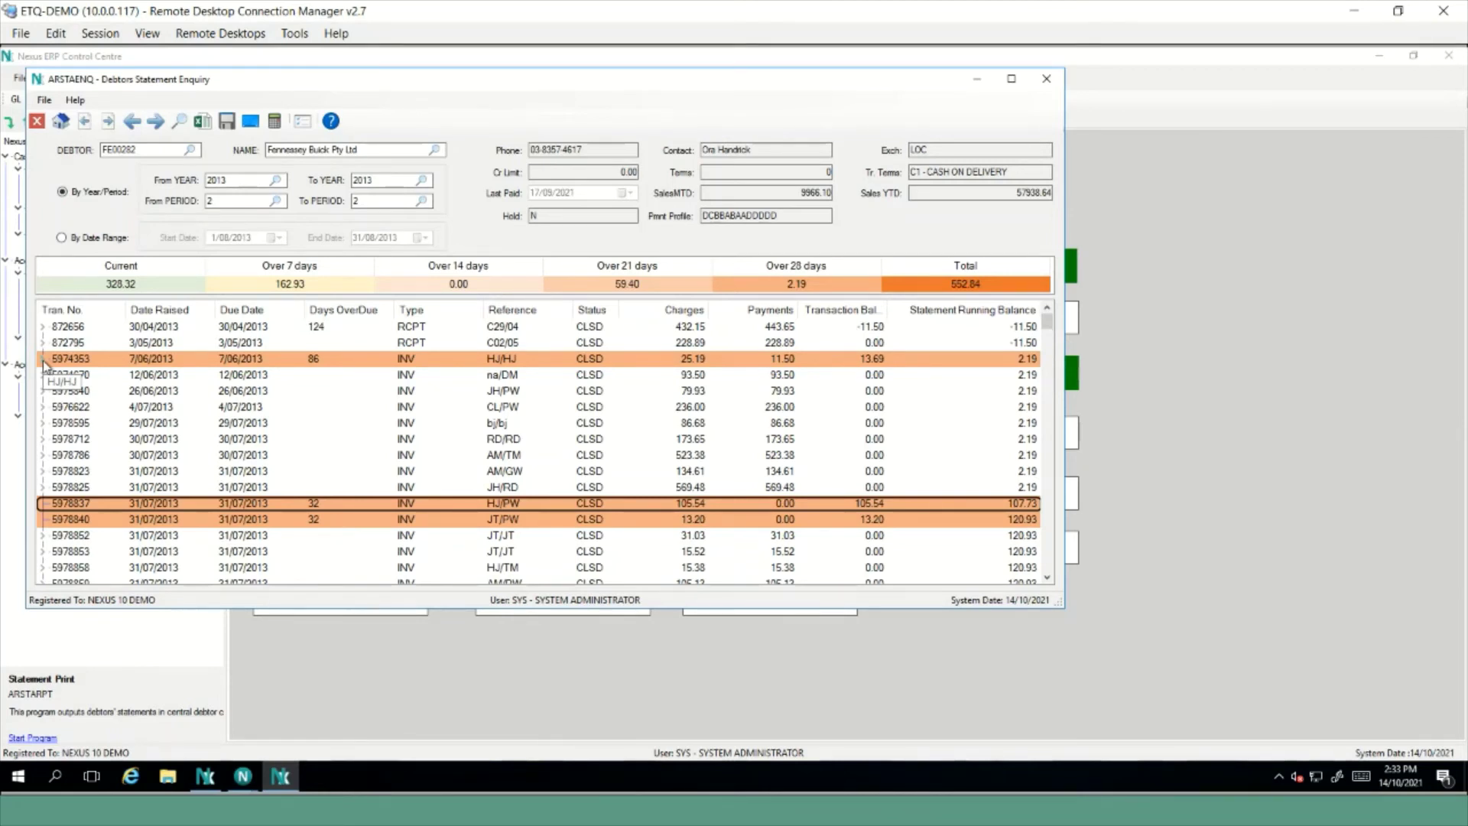
Expand the allocations under the invoice 86 days overdue and the two receipts above it, examine them, and collapse all three
left_click(43, 359)
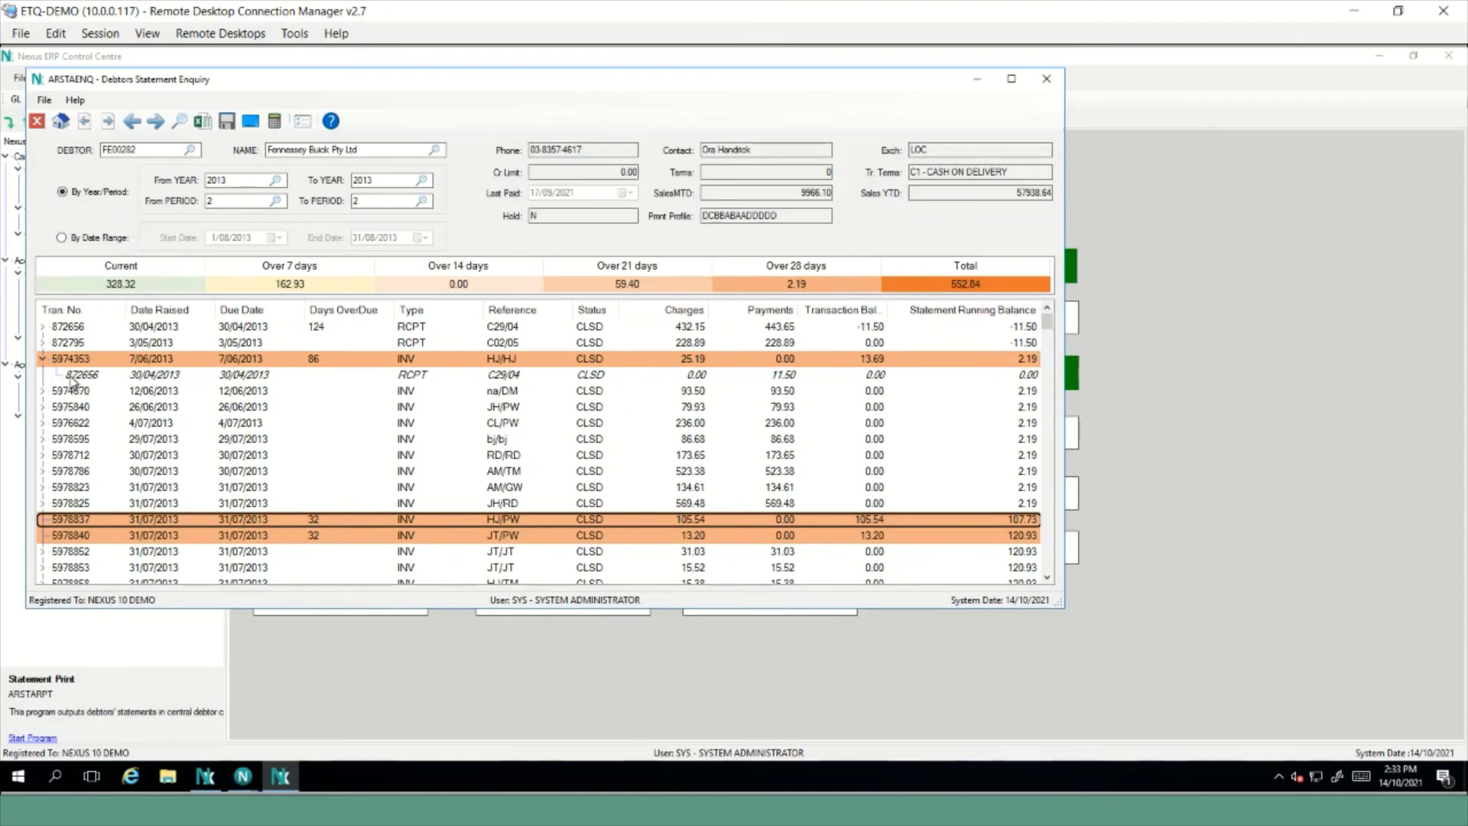
left_click(73, 378)
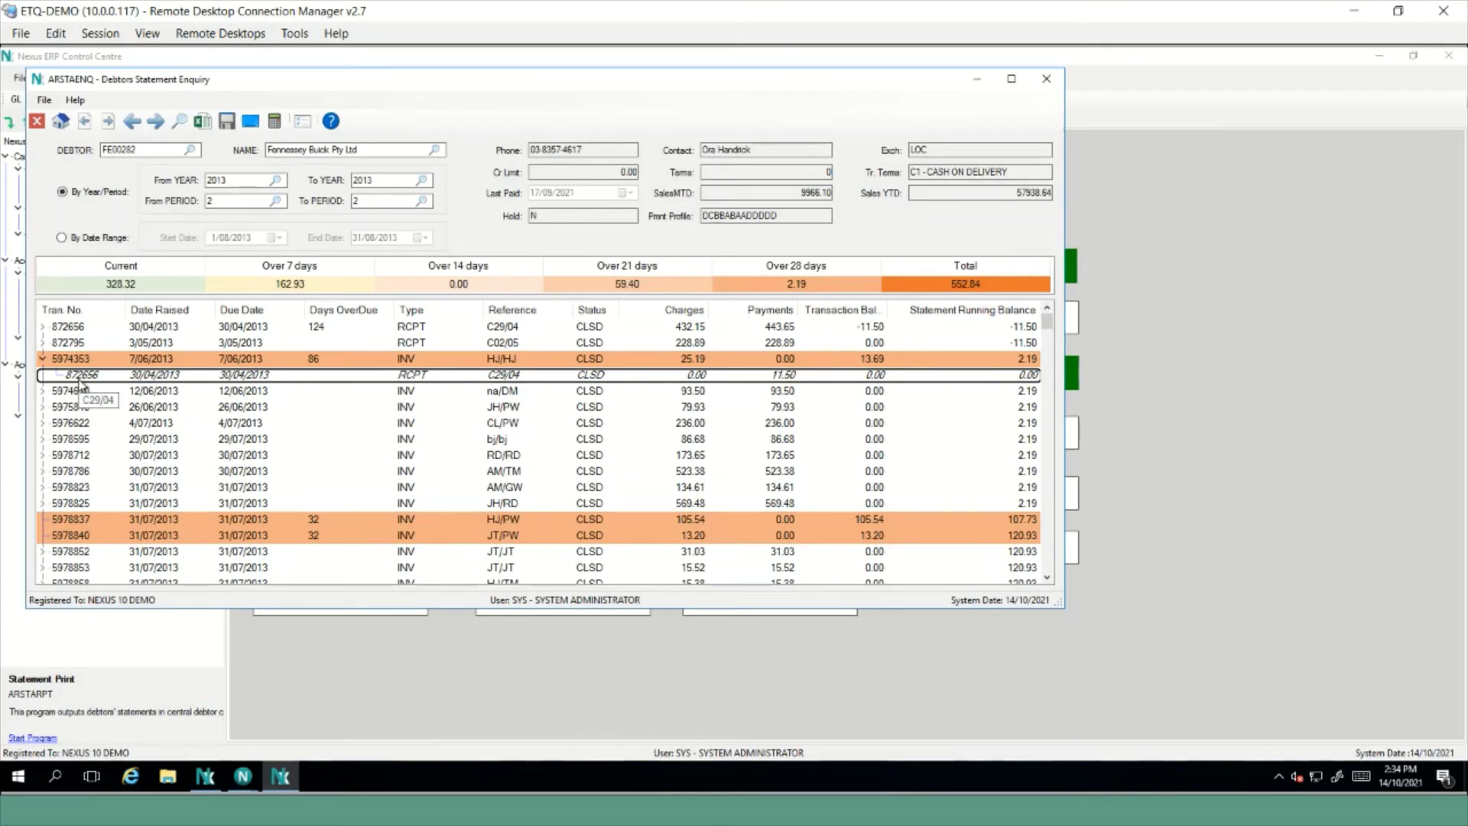
left_click(43, 328)
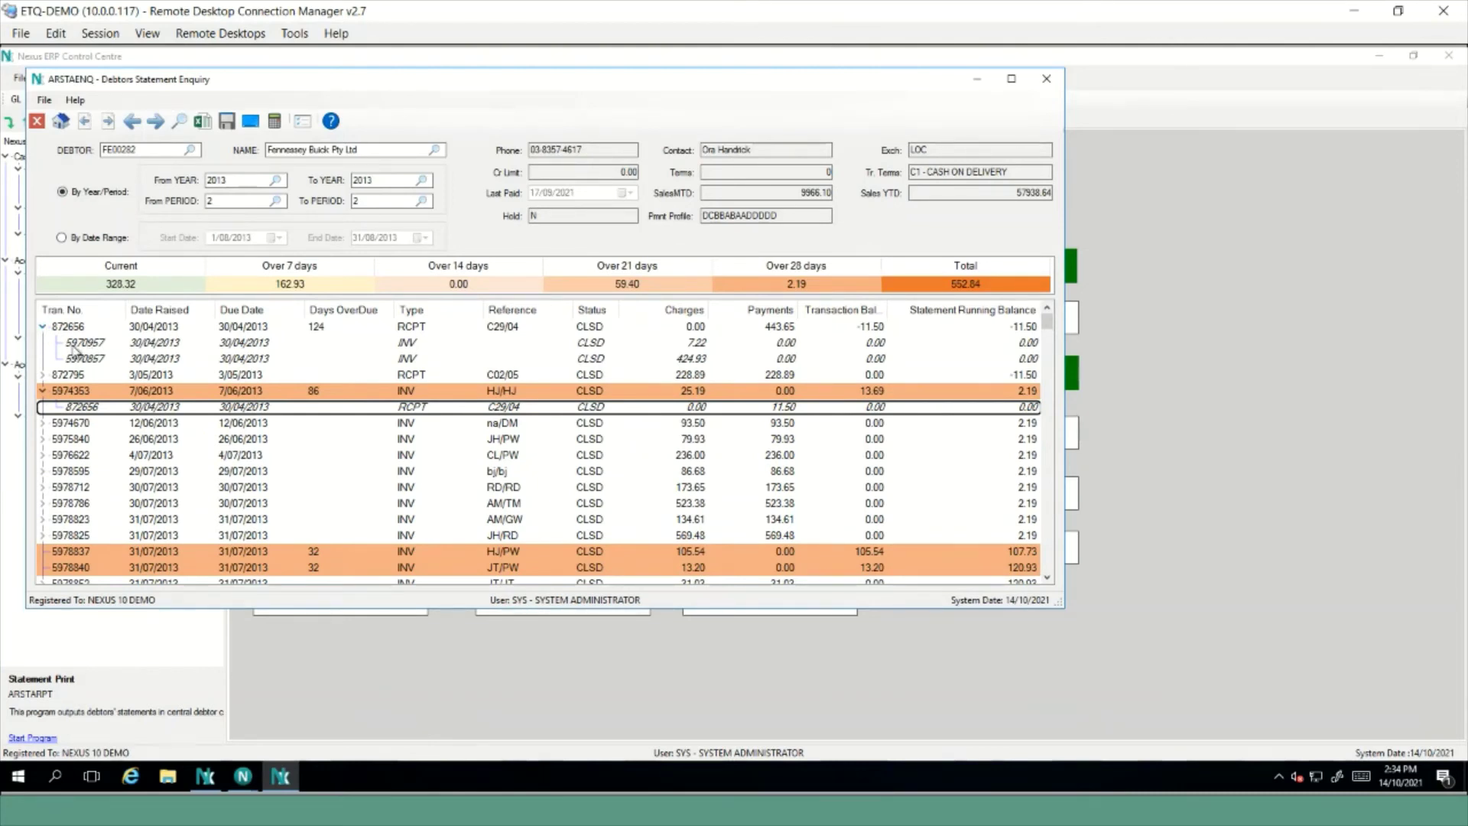
left_click(42, 374)
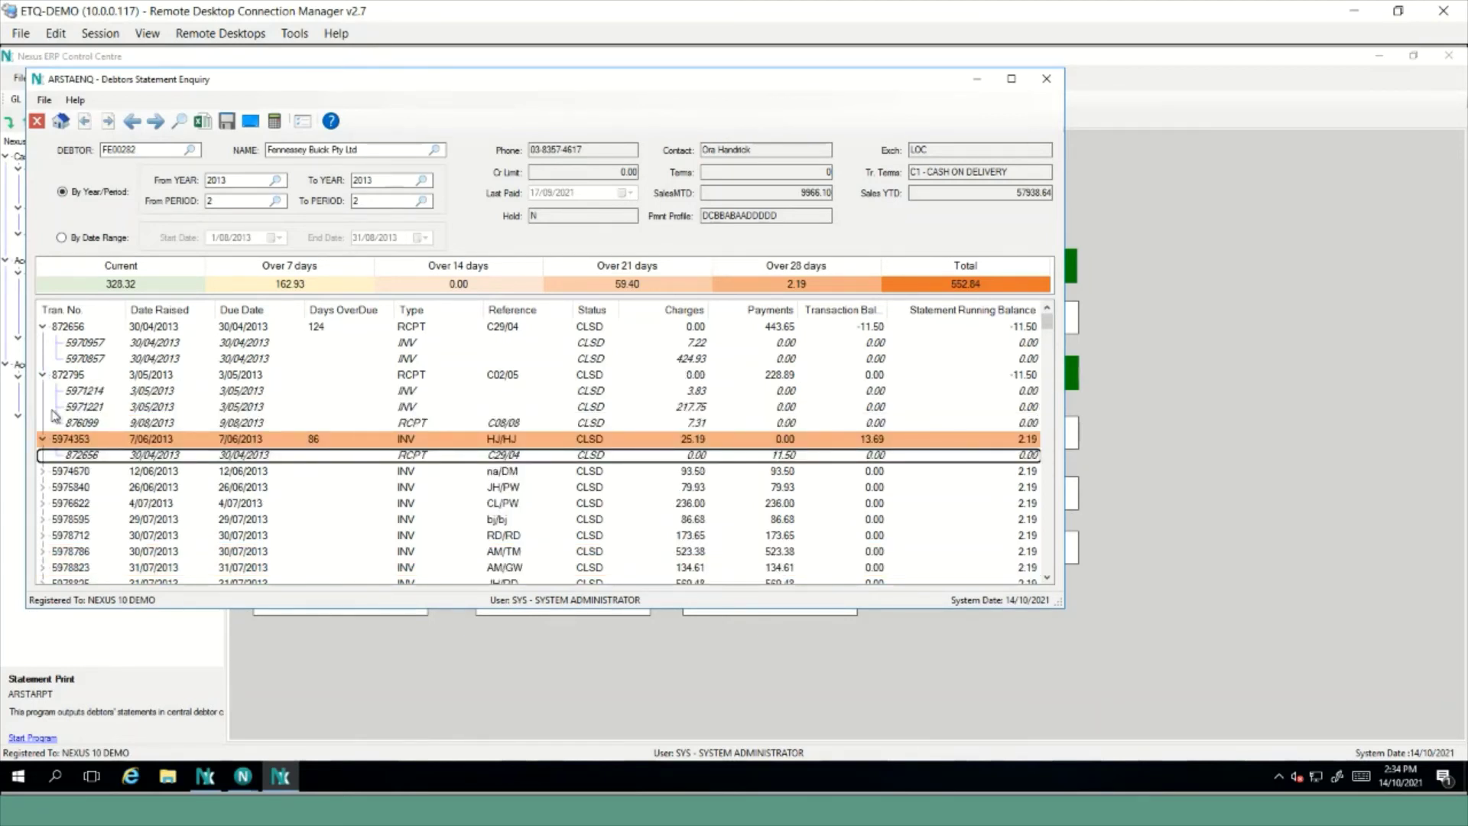
left_click(42, 326)
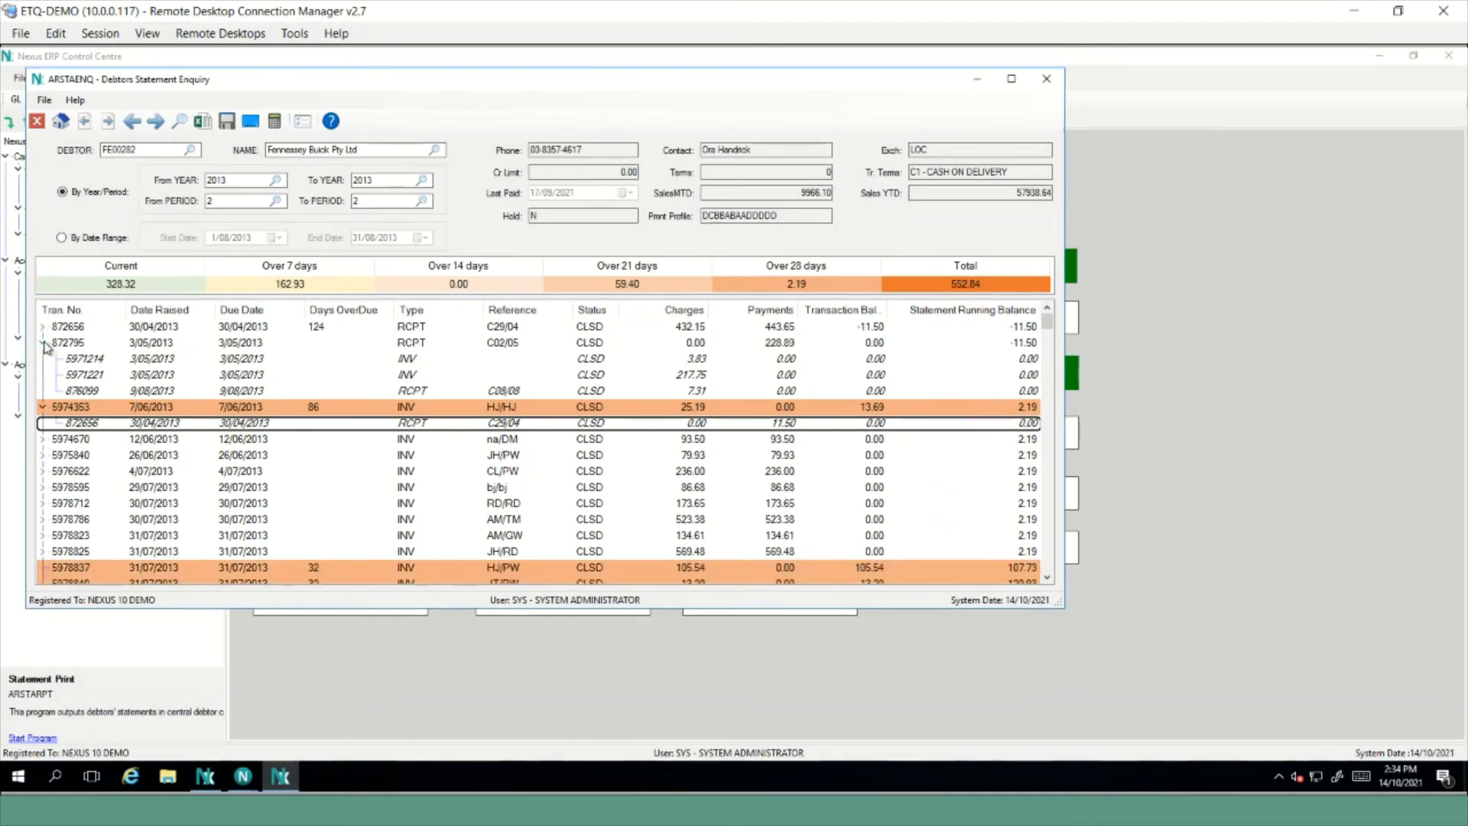
left_click(42, 342)
left_click(42, 359)
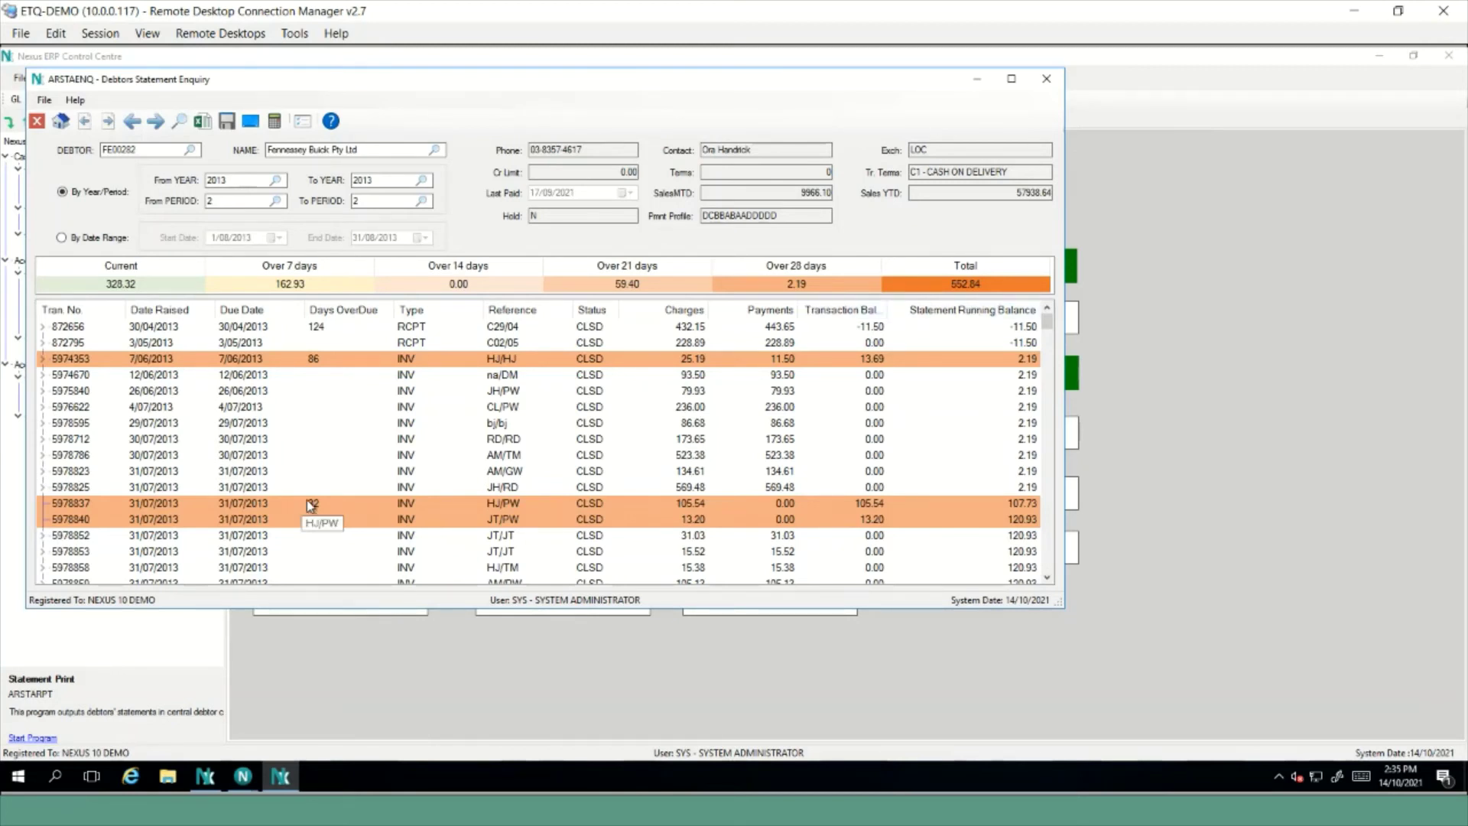
Export the statement transactions to the Excel workbook NexusOutput, replacing the existing file
left_click(203, 127)
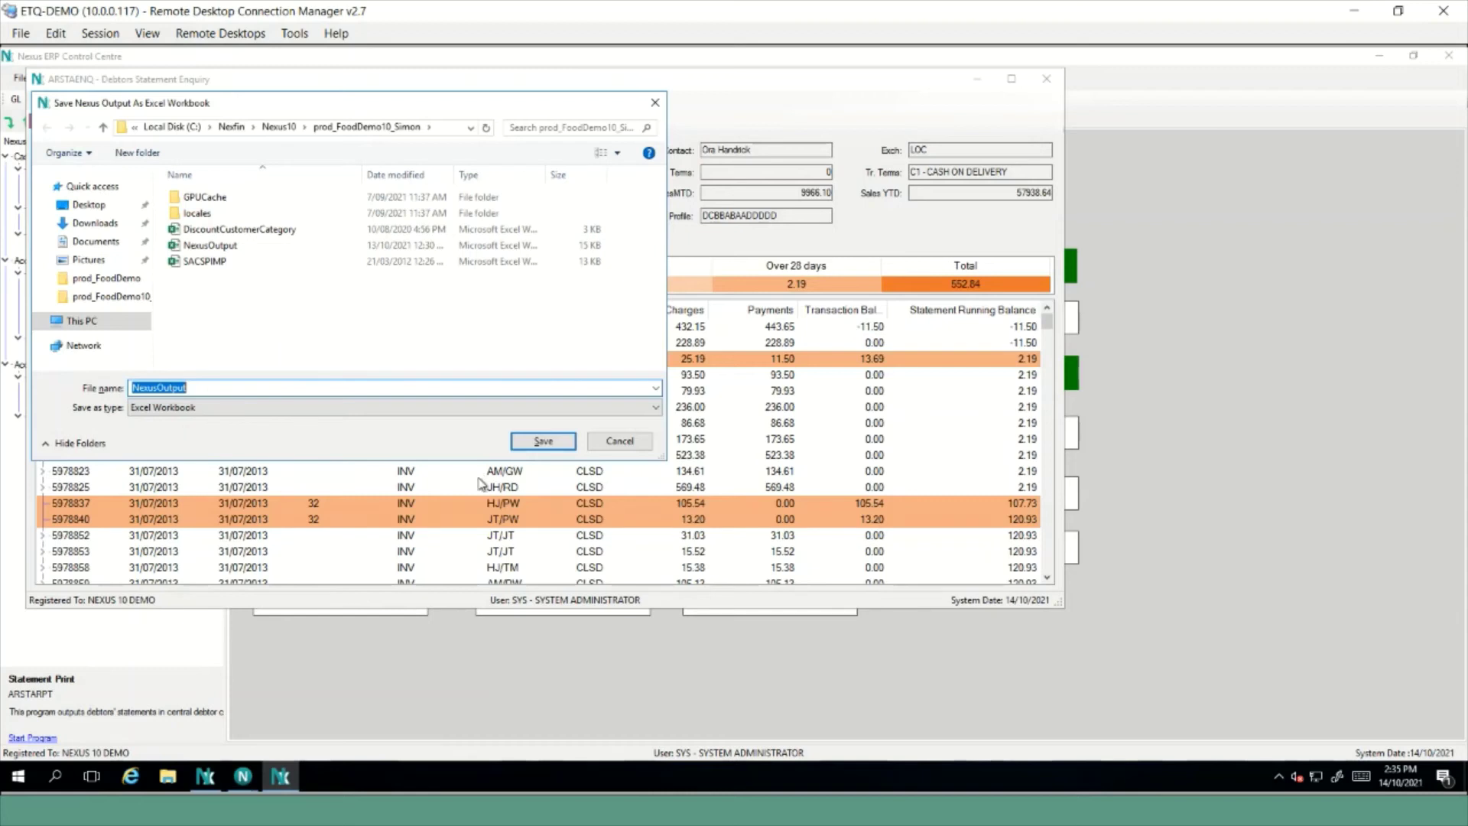
left_click(542, 442)
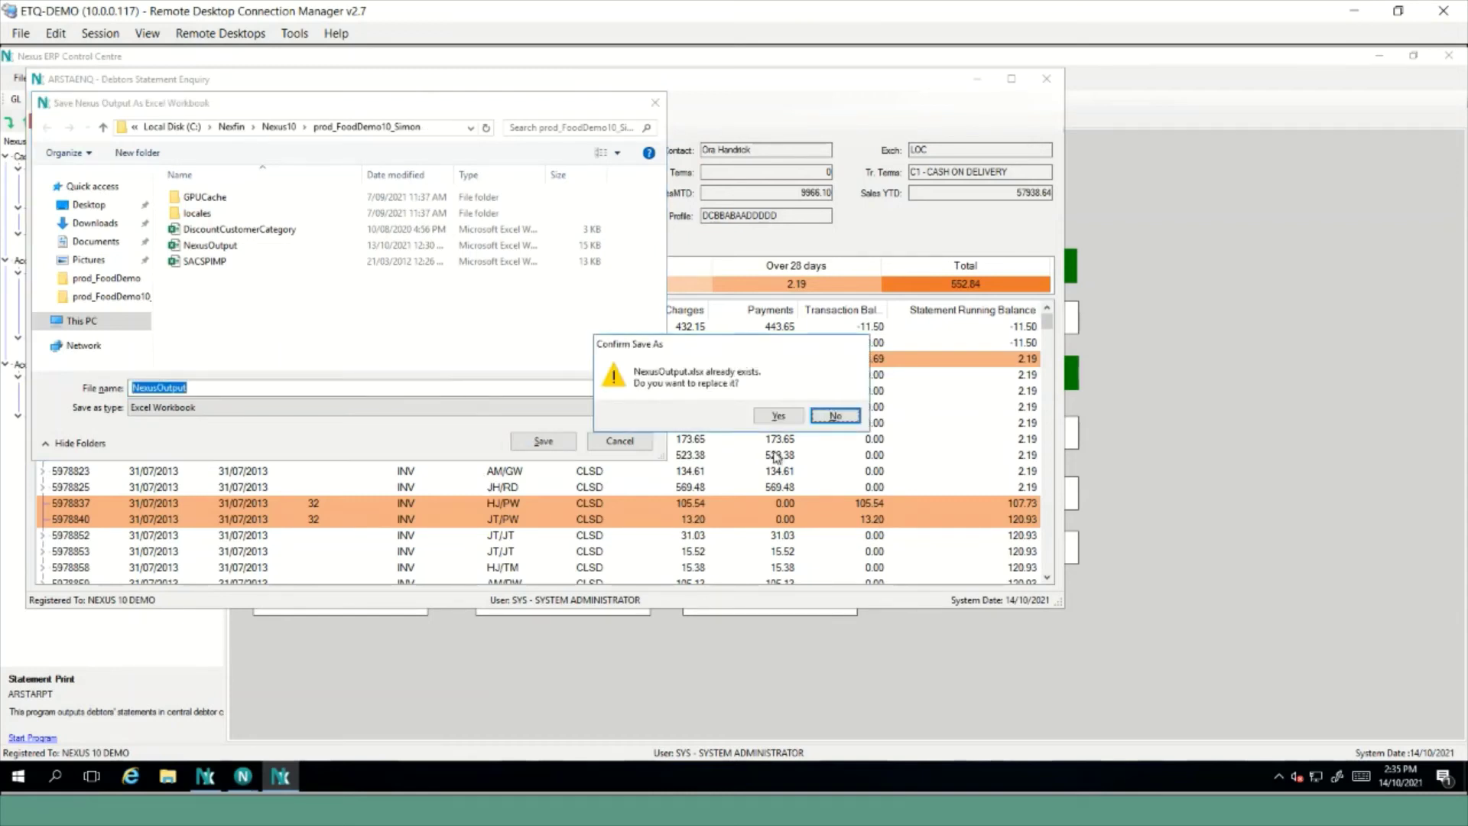
left_click(778, 416)
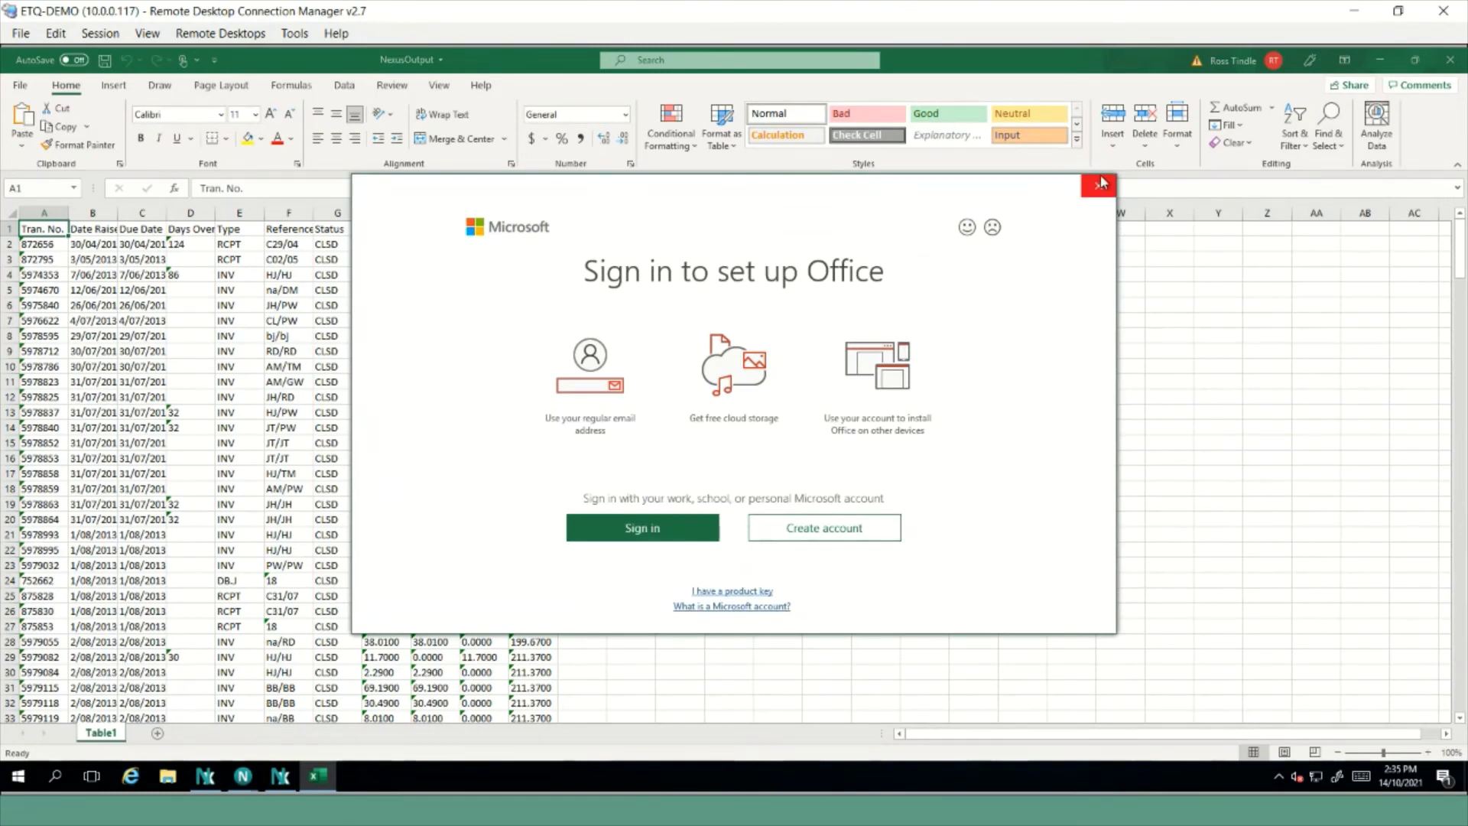
Decline the Office sign-in in favour of view-only use, inspect the exported Date Raised column, and close the workbook
left_click(1100, 183)
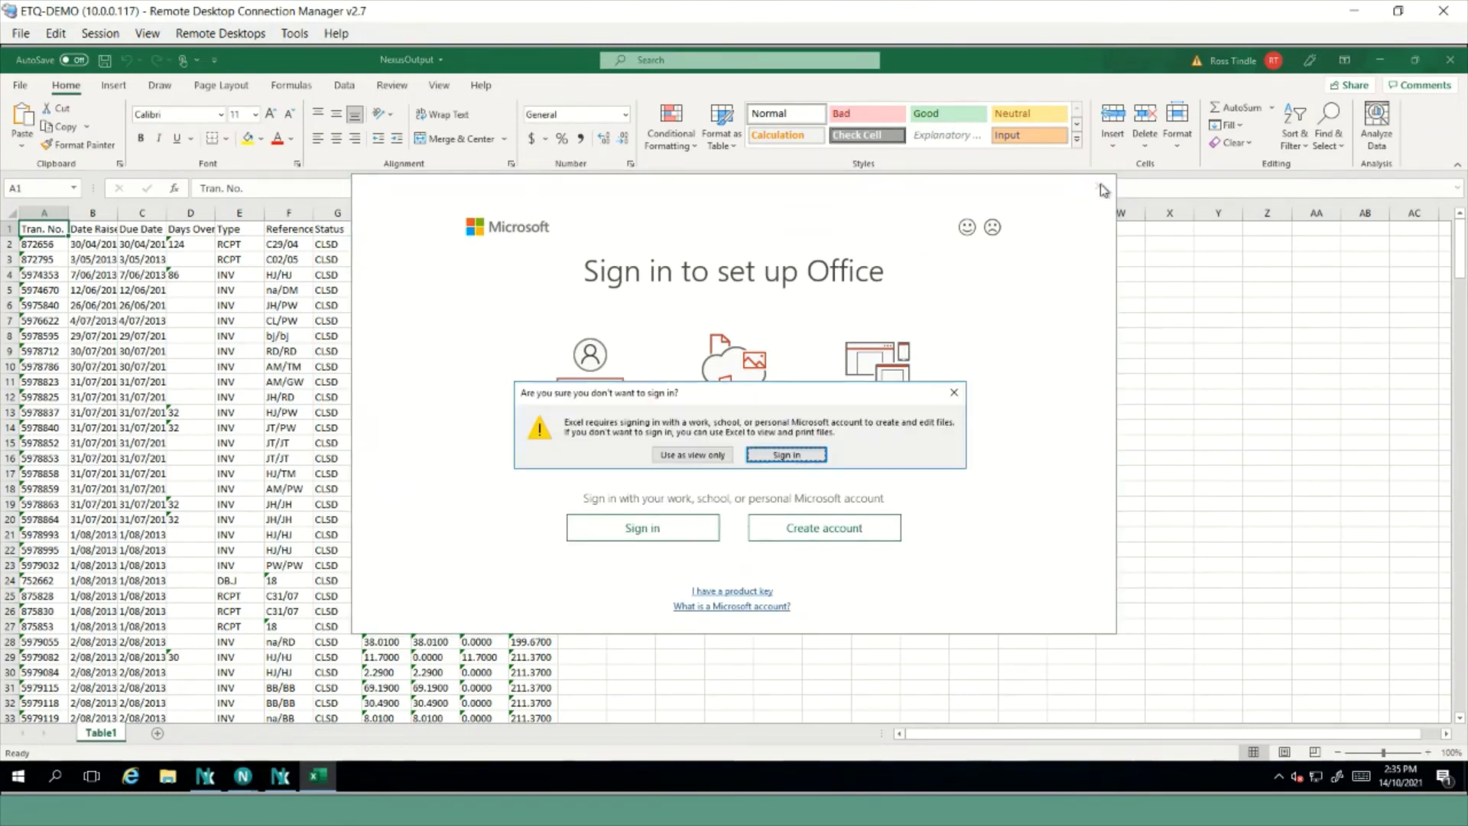
left_click(687, 456)
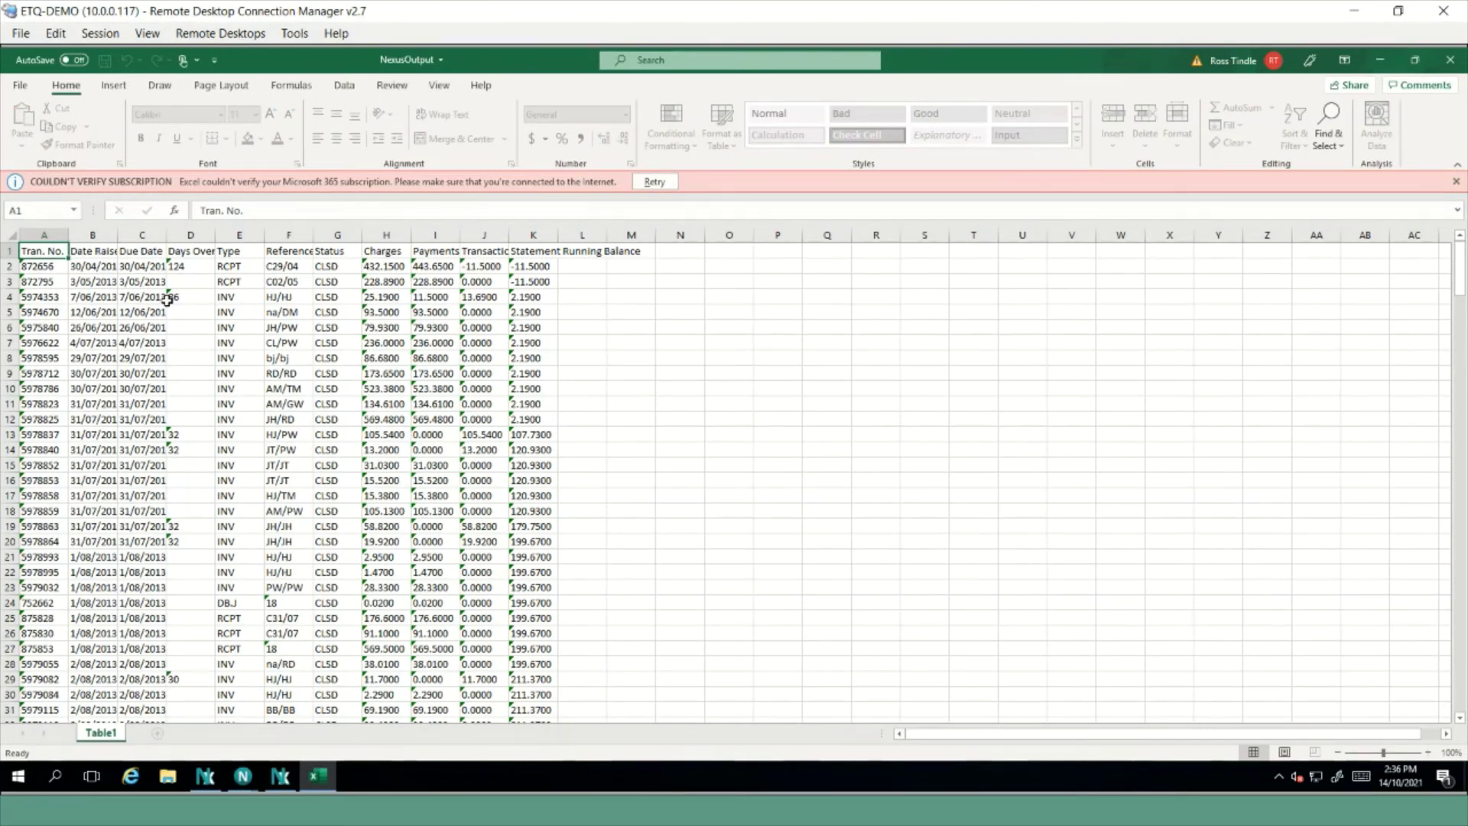
left_click(70, 234)
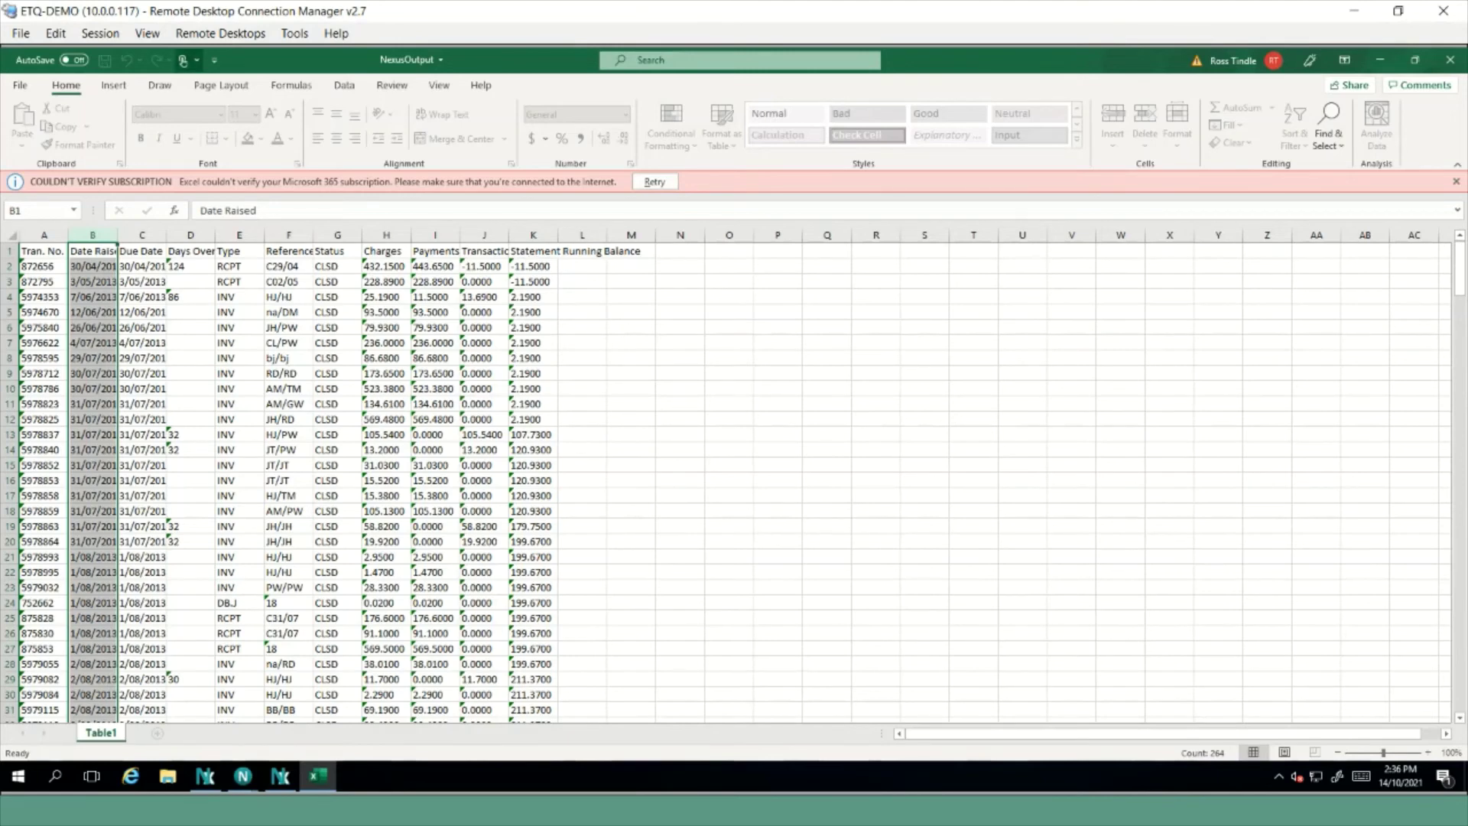
left_click(1446, 58)
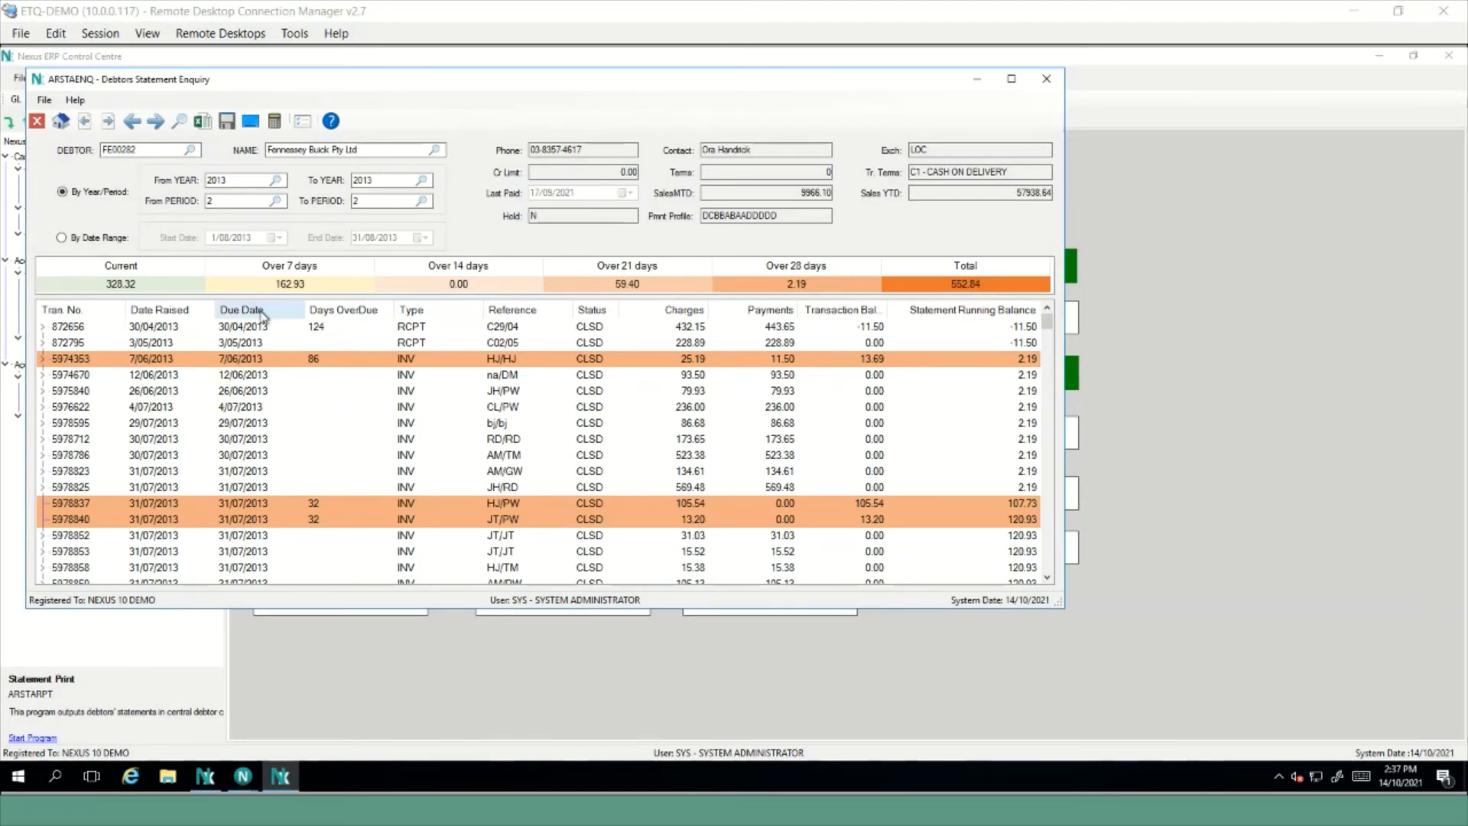
Add the True Running Balance column to the statement transaction list
right_click(262, 314)
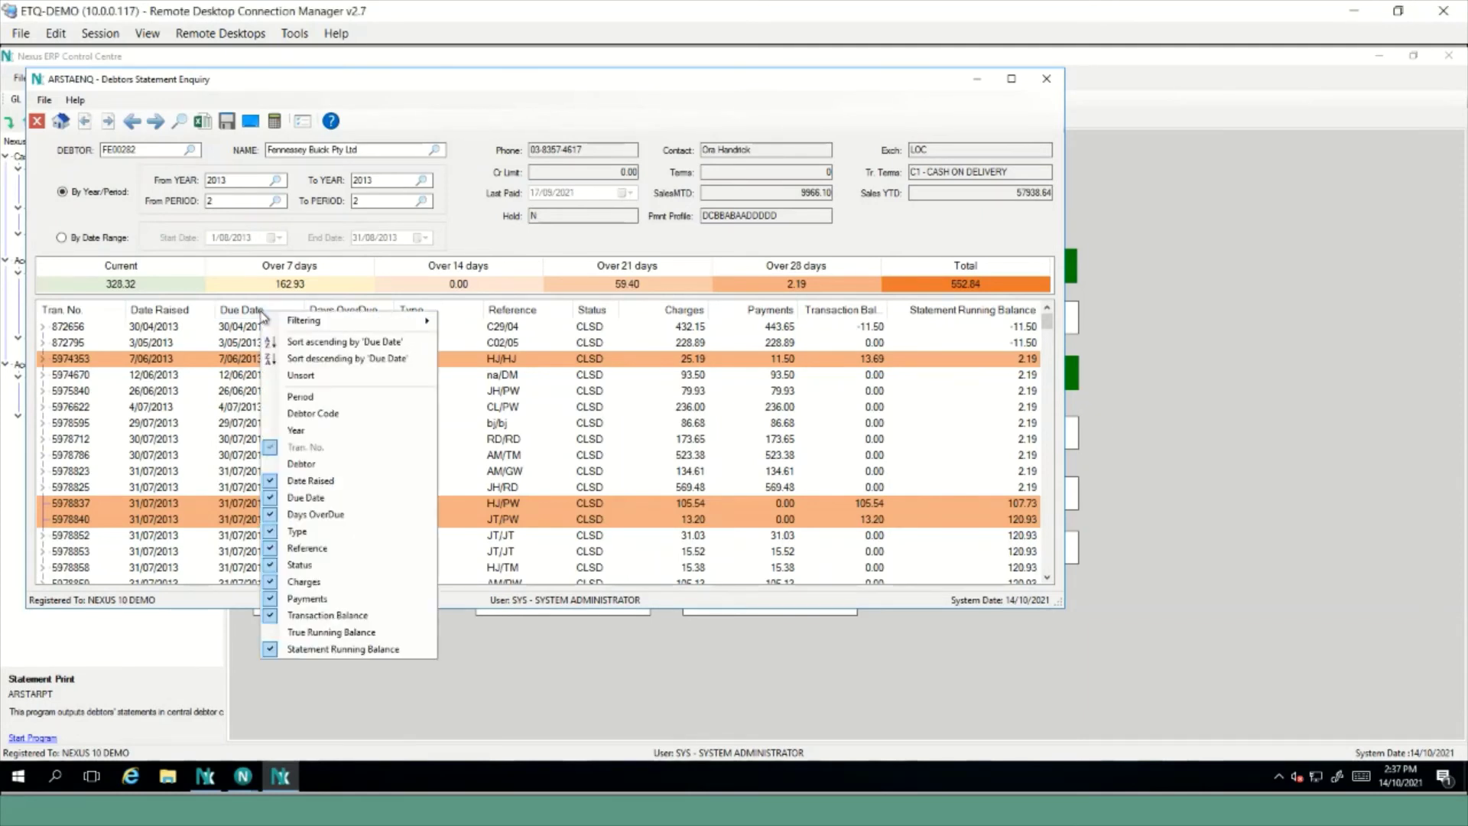
left_click(309, 633)
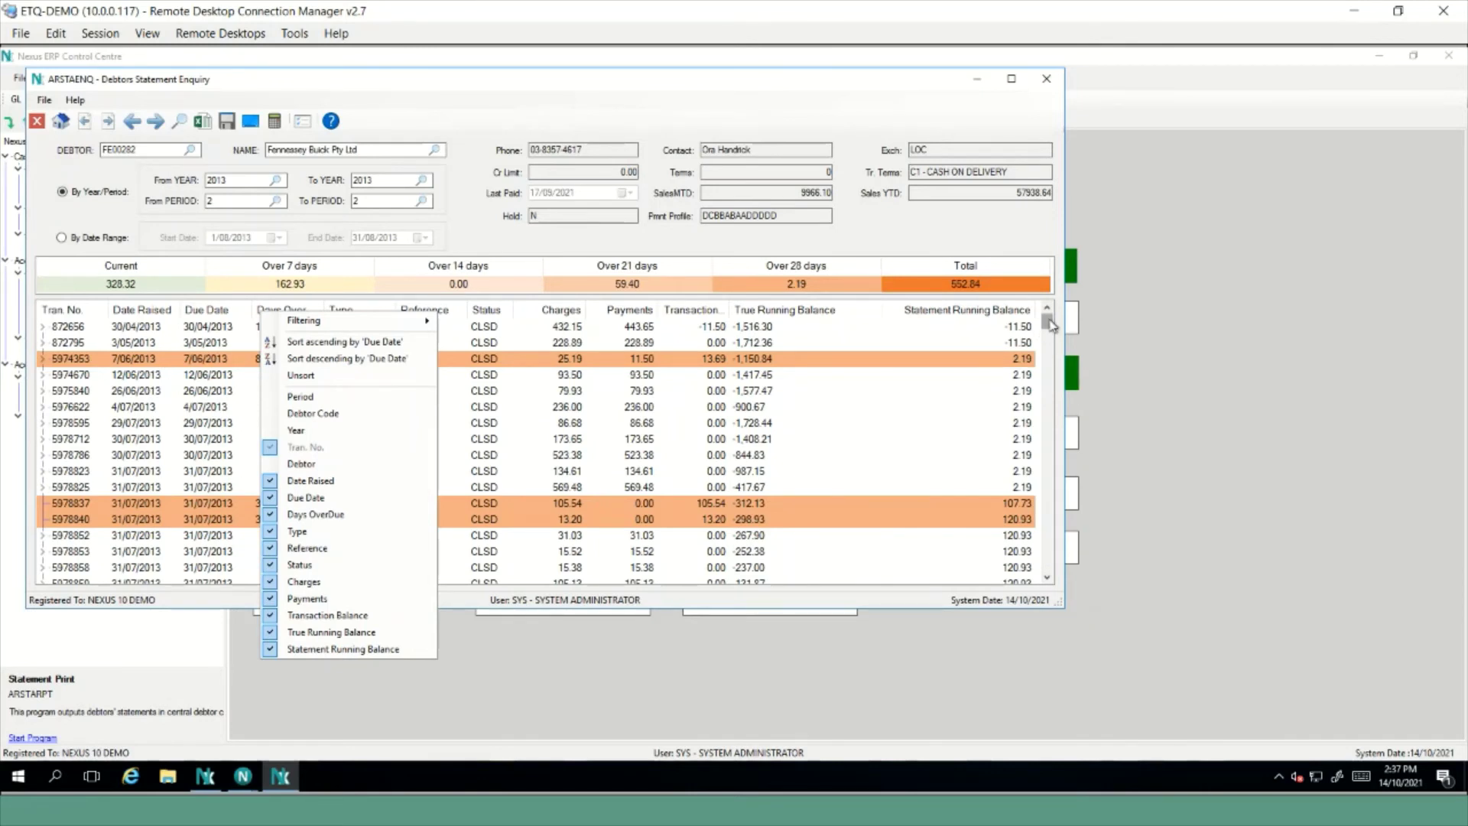
mouse_move(1051, 325)
left_mouse_down()
mouse_move(1072, 575)
mouse_move(1056, 303)
left_mouse_up()
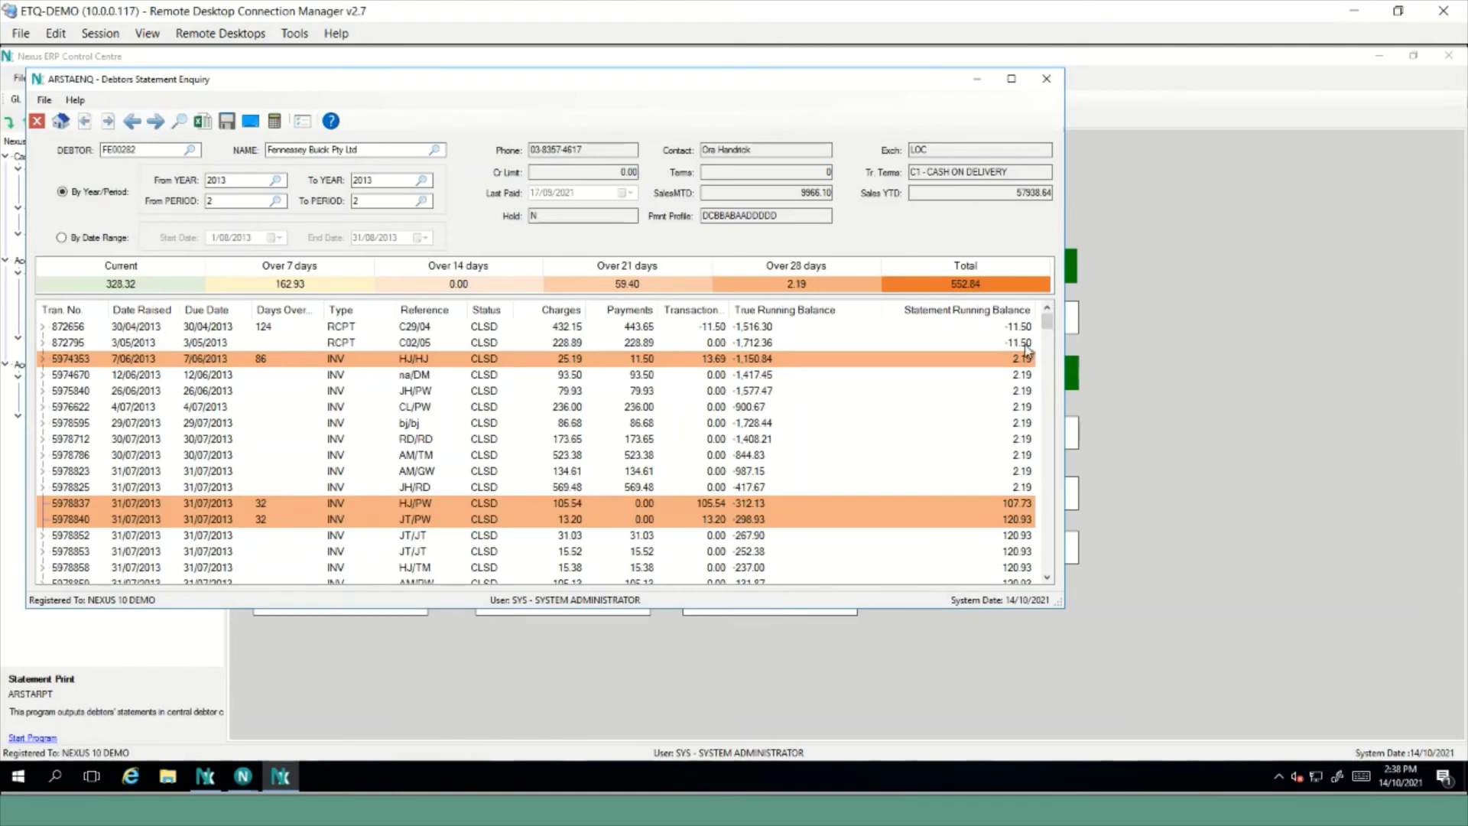
right_click(777, 311)
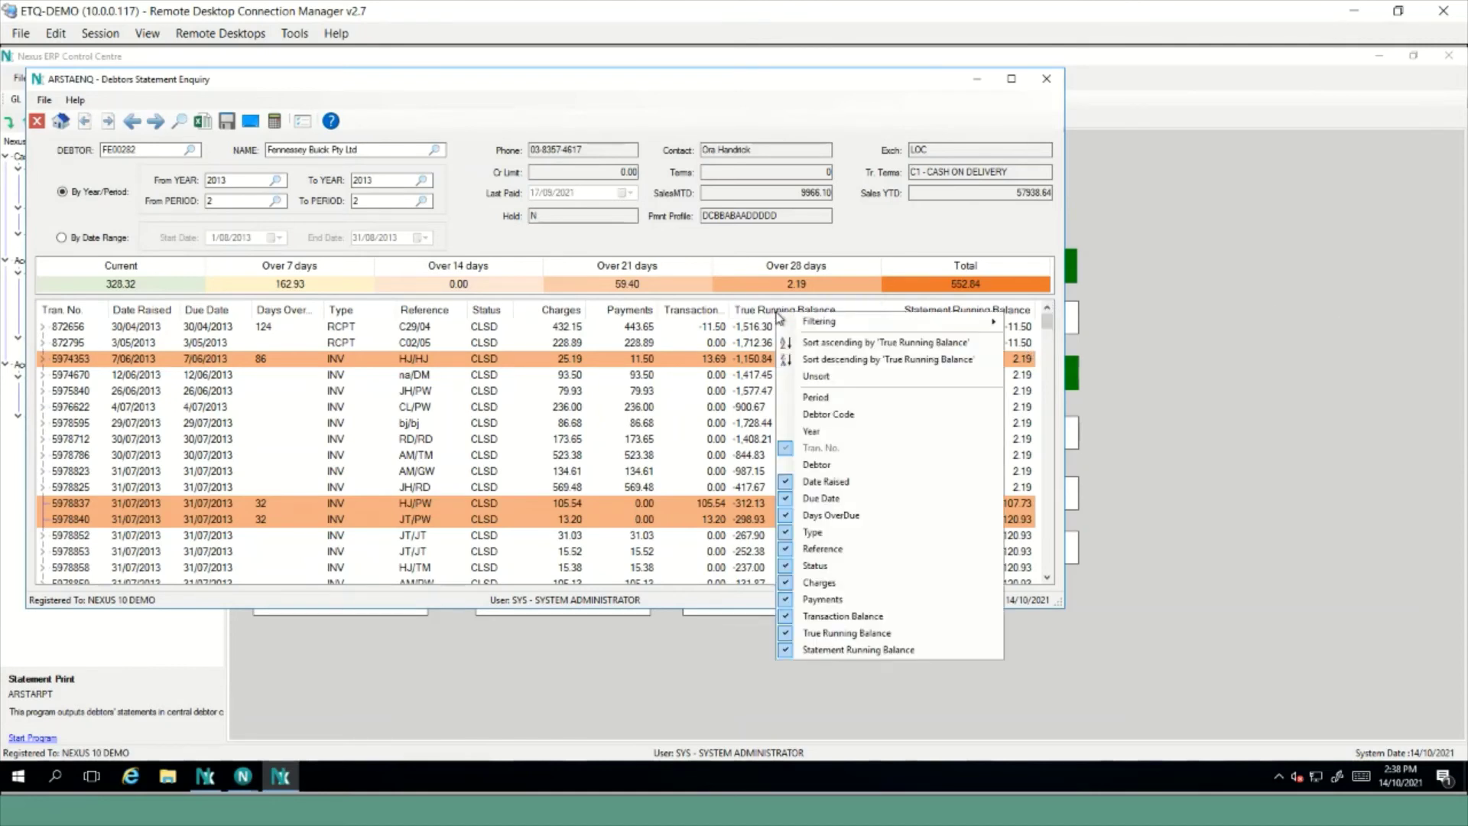
mouse_move(833, 326)
left_click(795, 79)
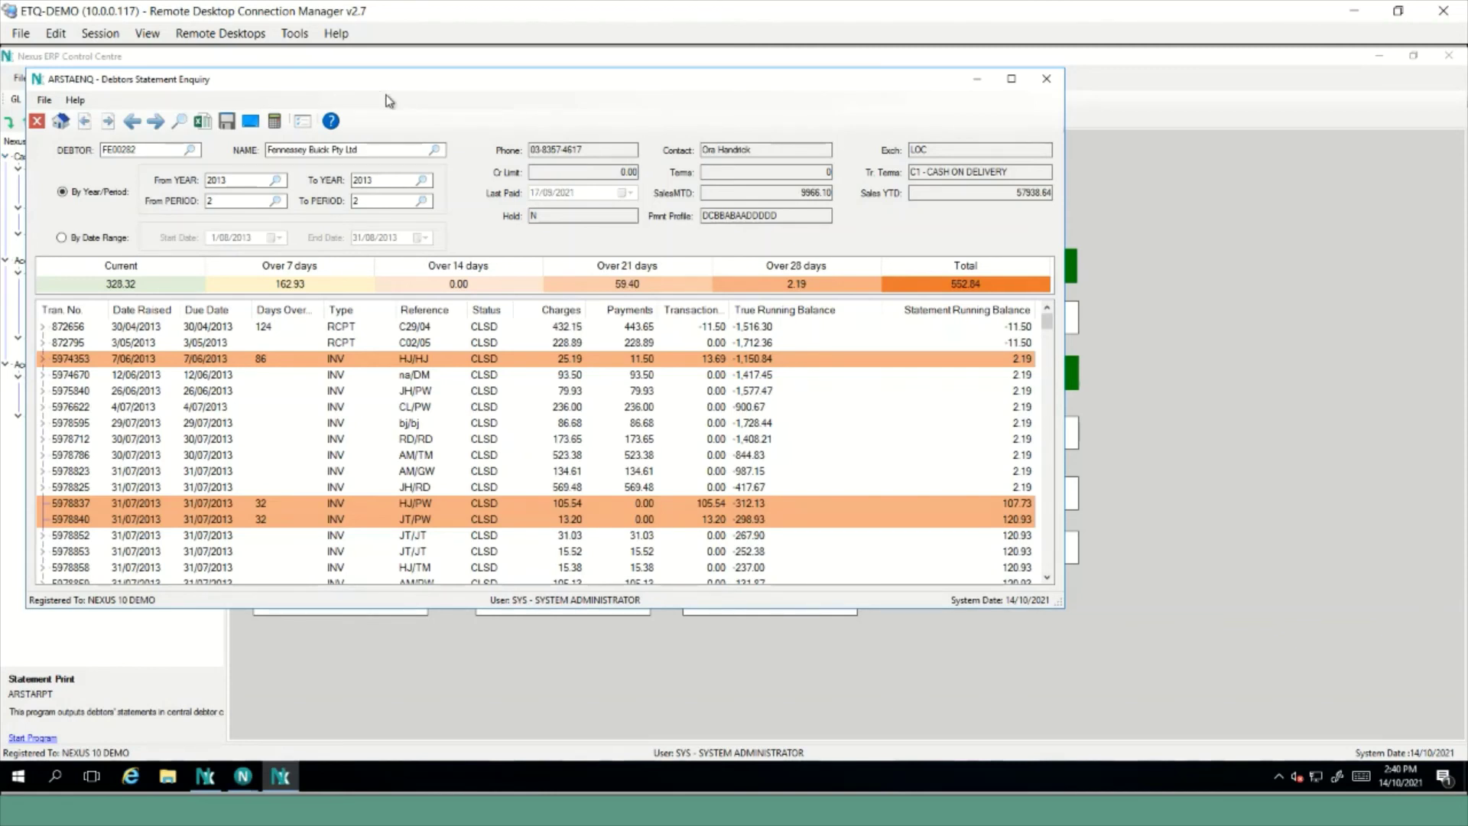
Add the Debtor column to the statement transaction list
right_click(284, 312)
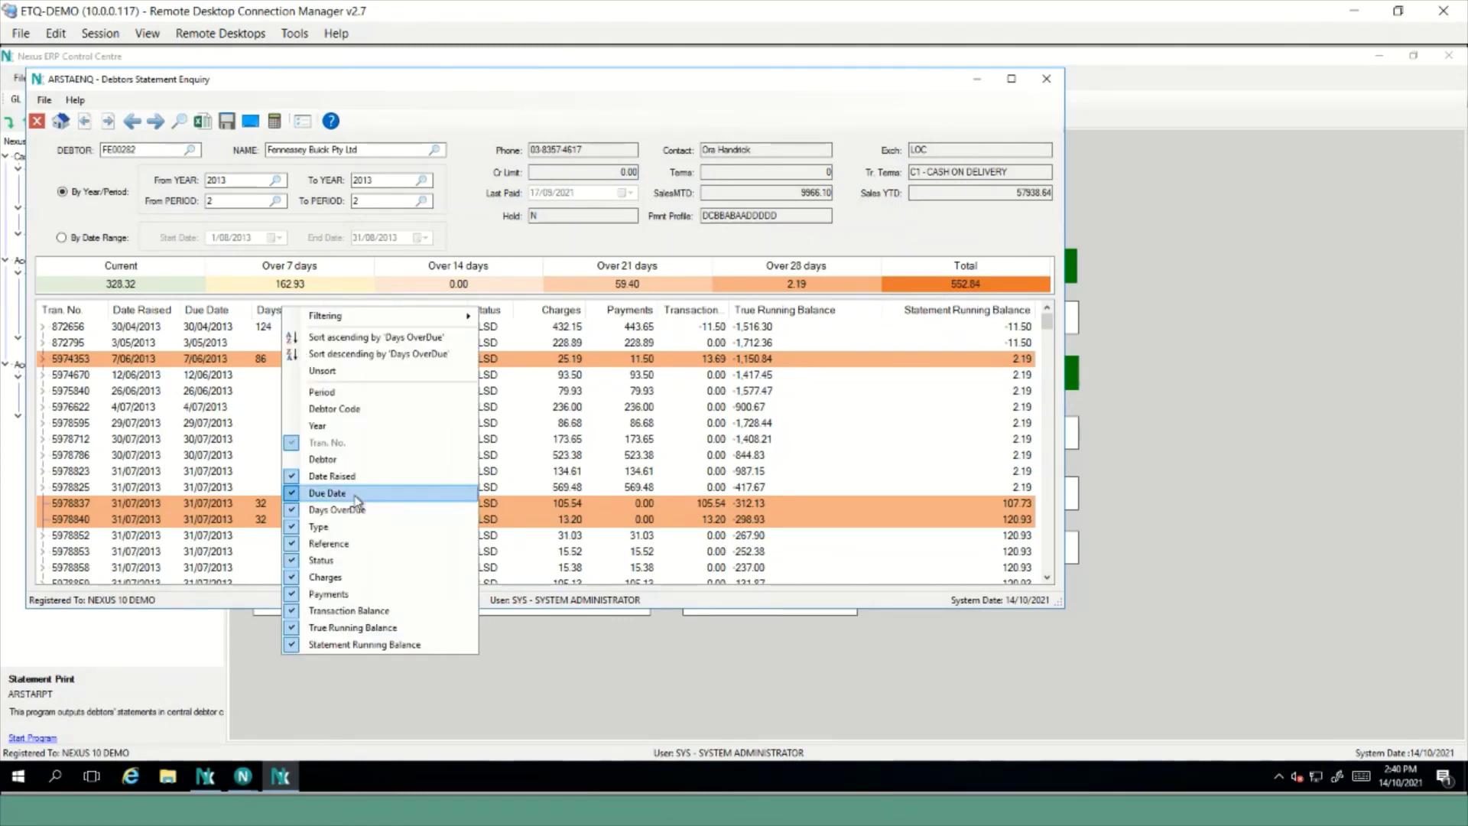
left_click(341, 460)
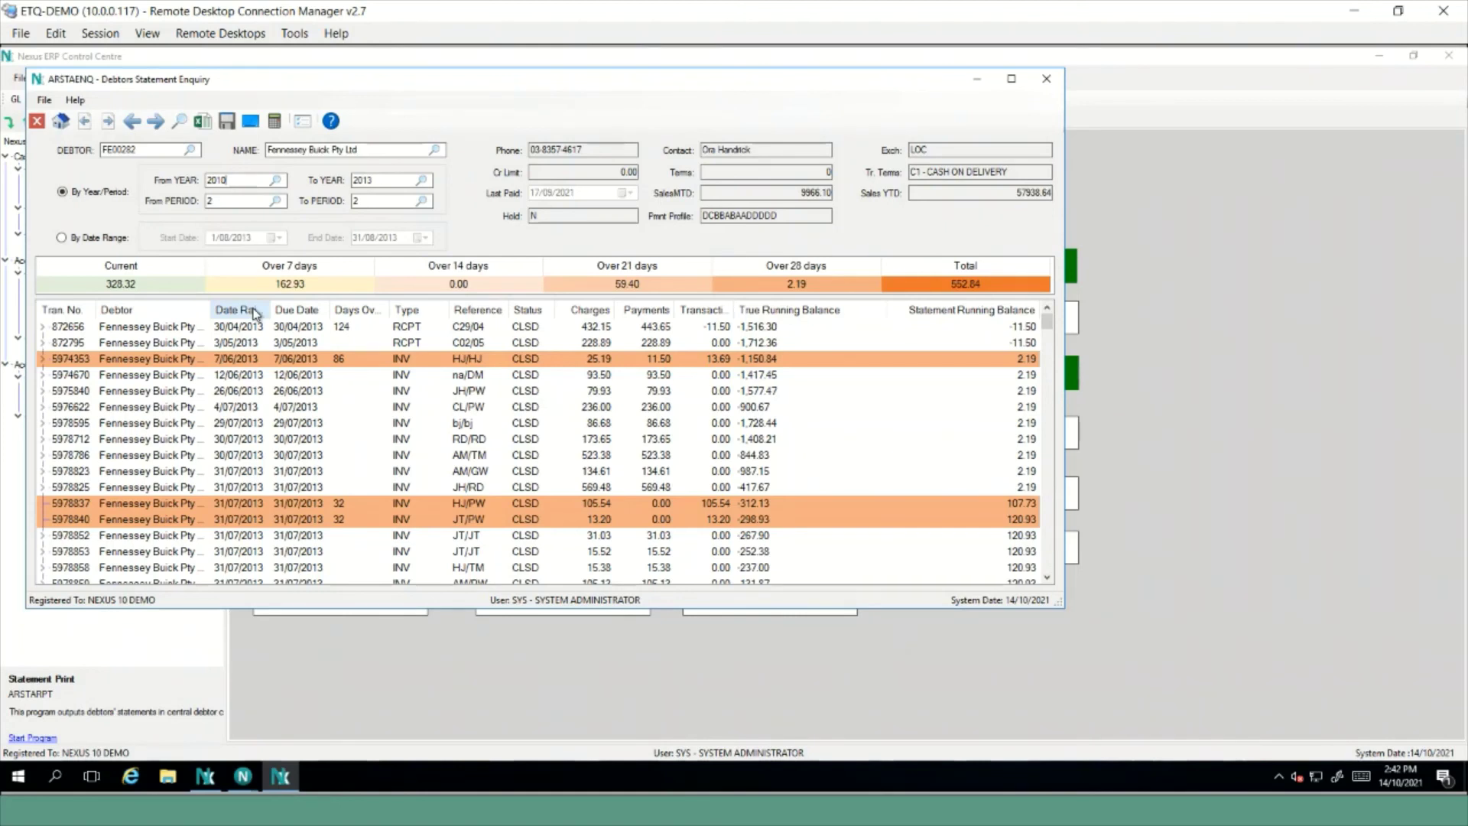
Sort the statement transactions by Type and filter that column to show only RCPT items
left_click(420, 313)
right_click(420, 313)
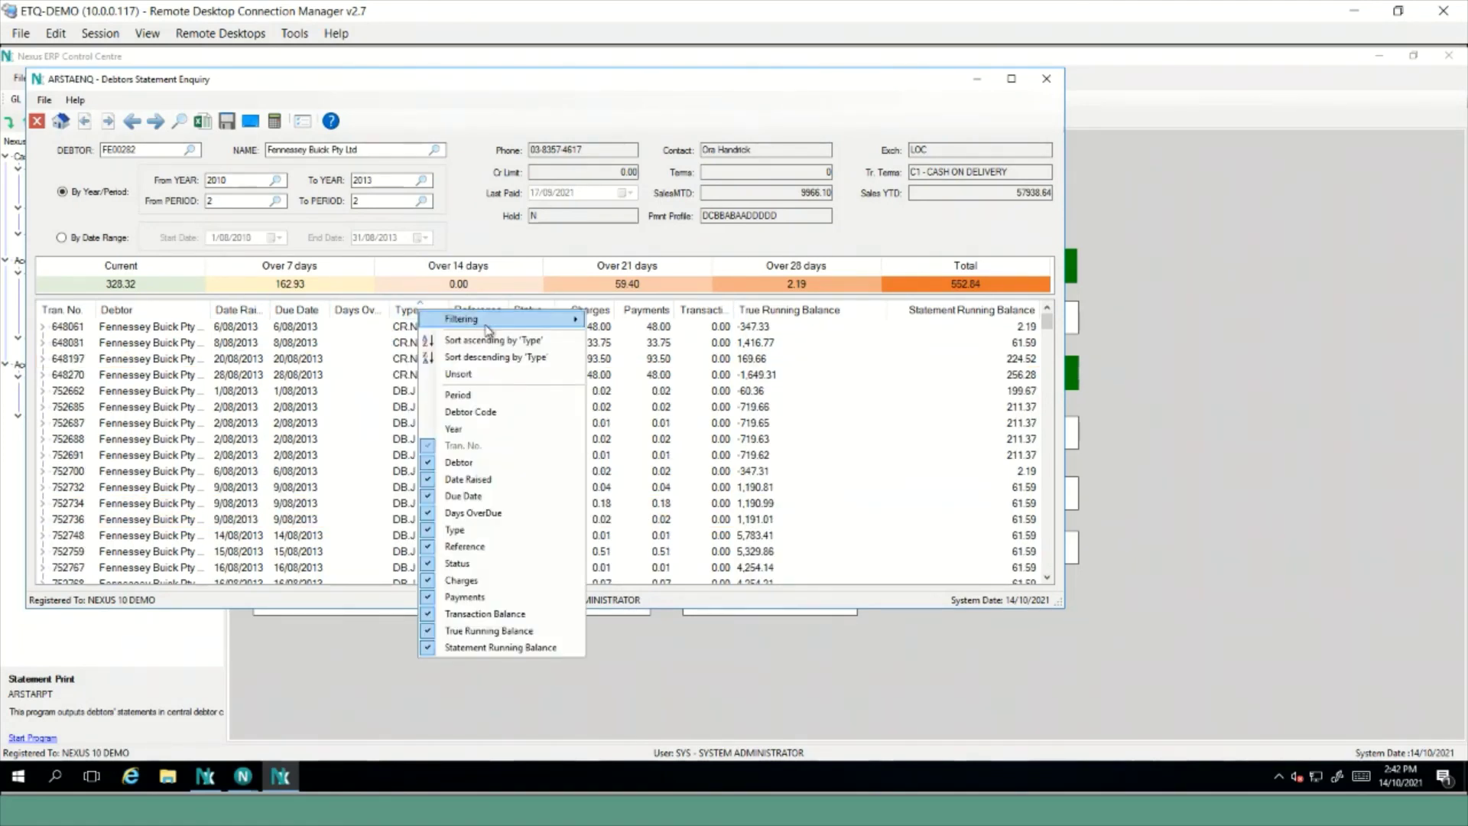
mouse_move(497, 319)
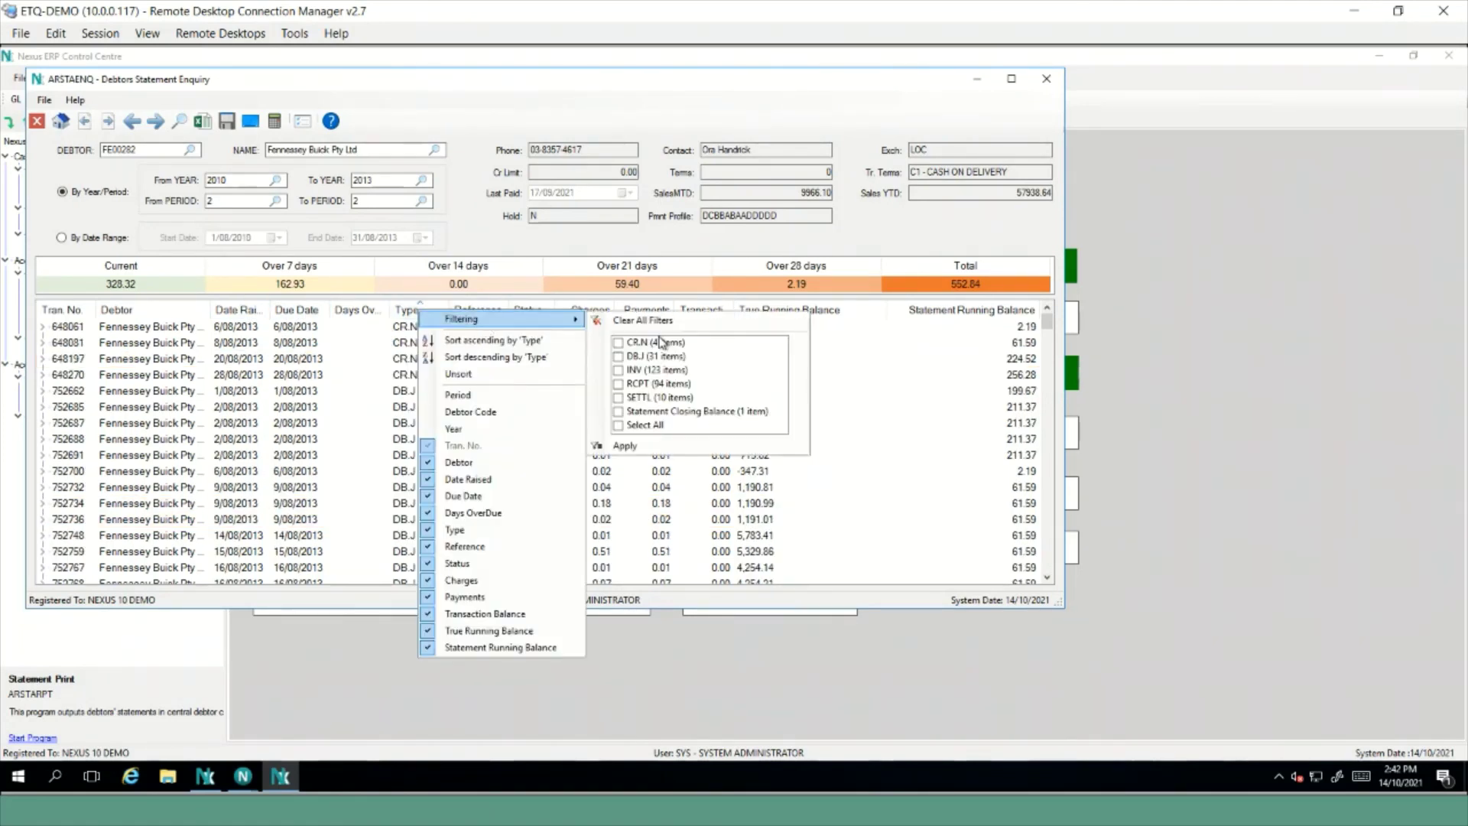
left_click(619, 384)
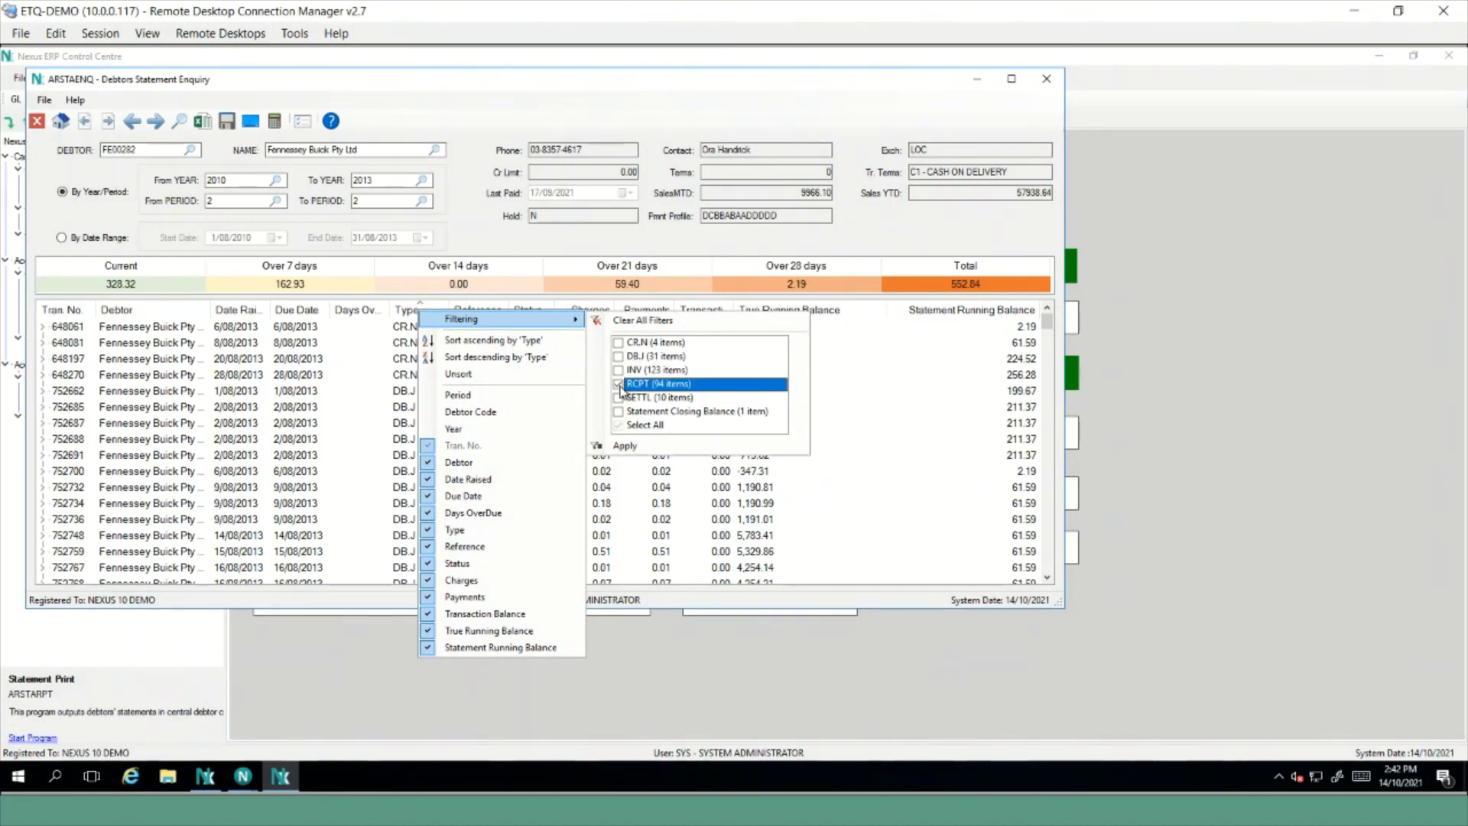
left_click(621, 447)
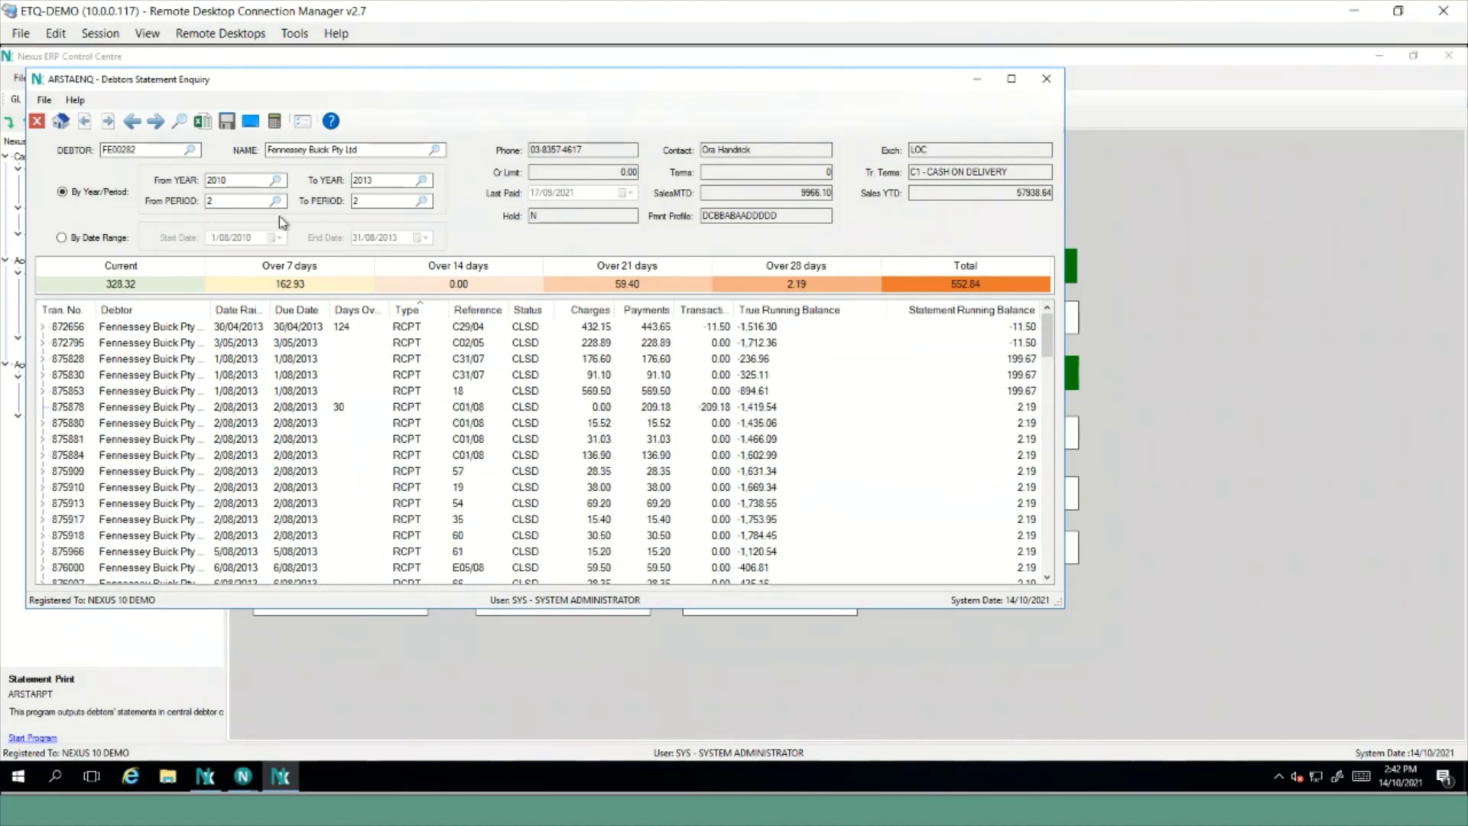
Export the receipt-filtered statement list to the Excel workbook NexusOutput, replacing the existing file
left_click(202, 122)
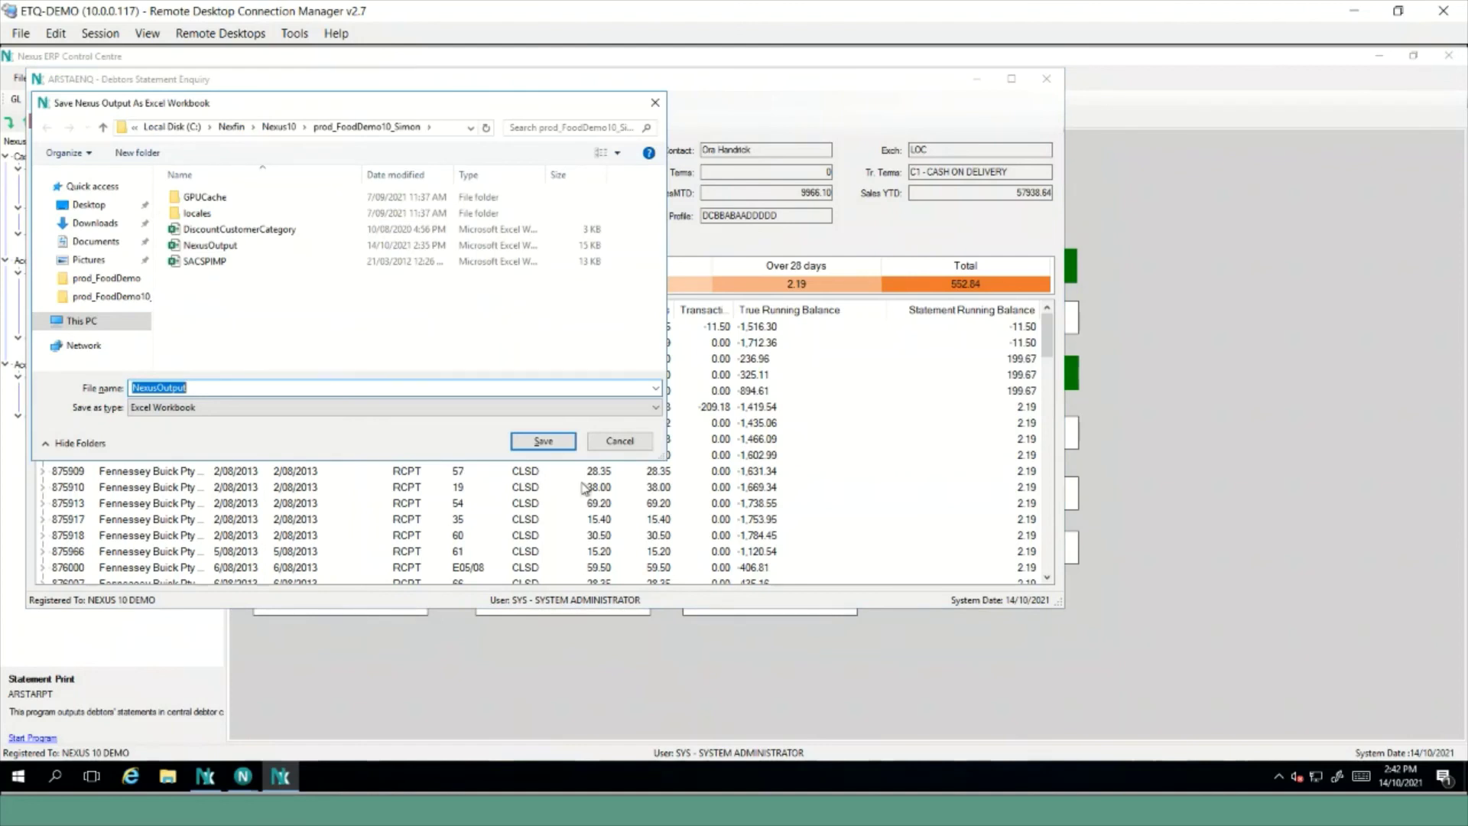
left_click(562, 444)
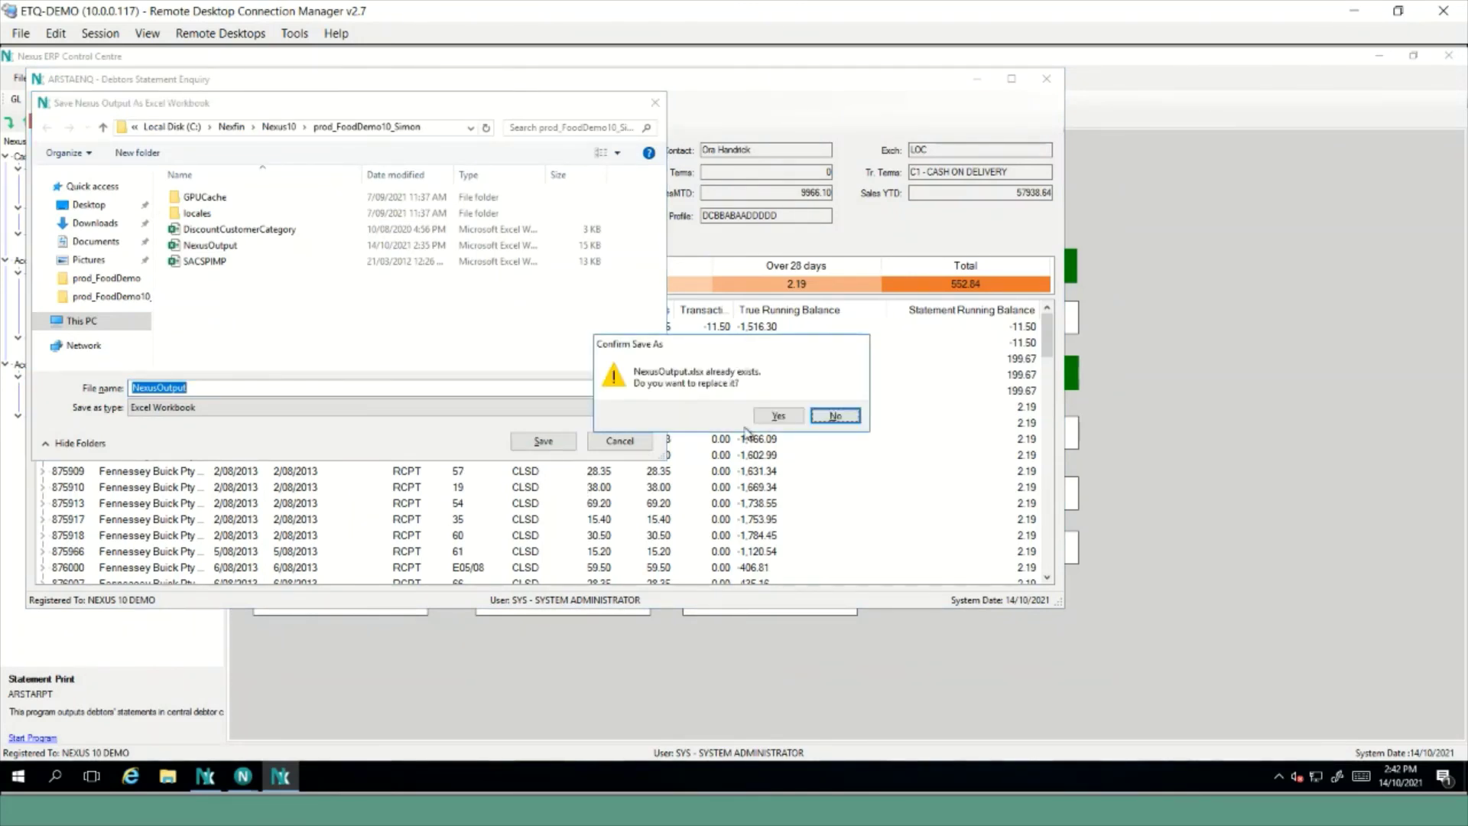
left_click(777, 416)
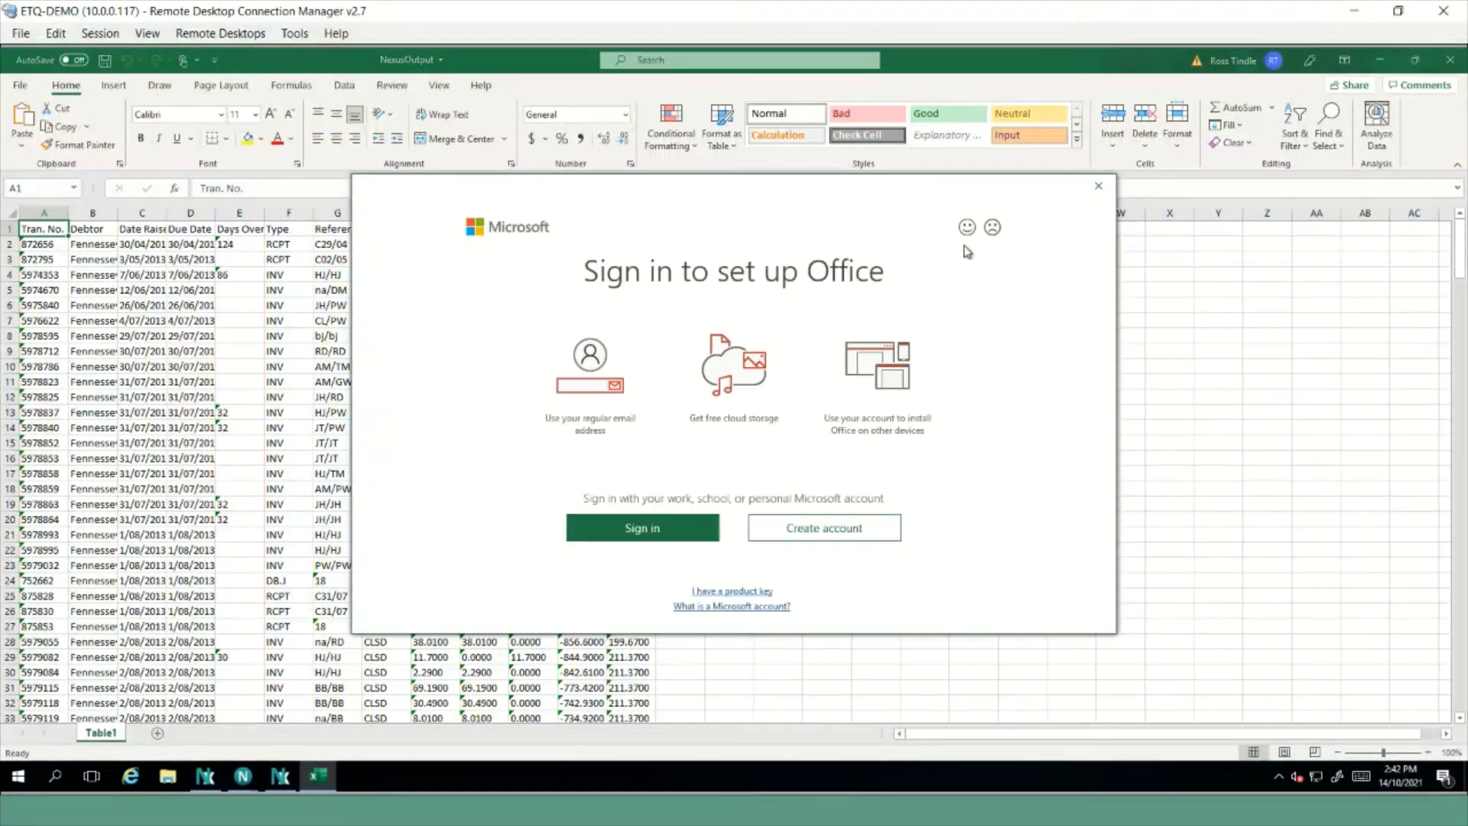
Dismiss the Office sign-in, check the exported Type column for the transaction types included, and close the workbook
left_click(1099, 188)
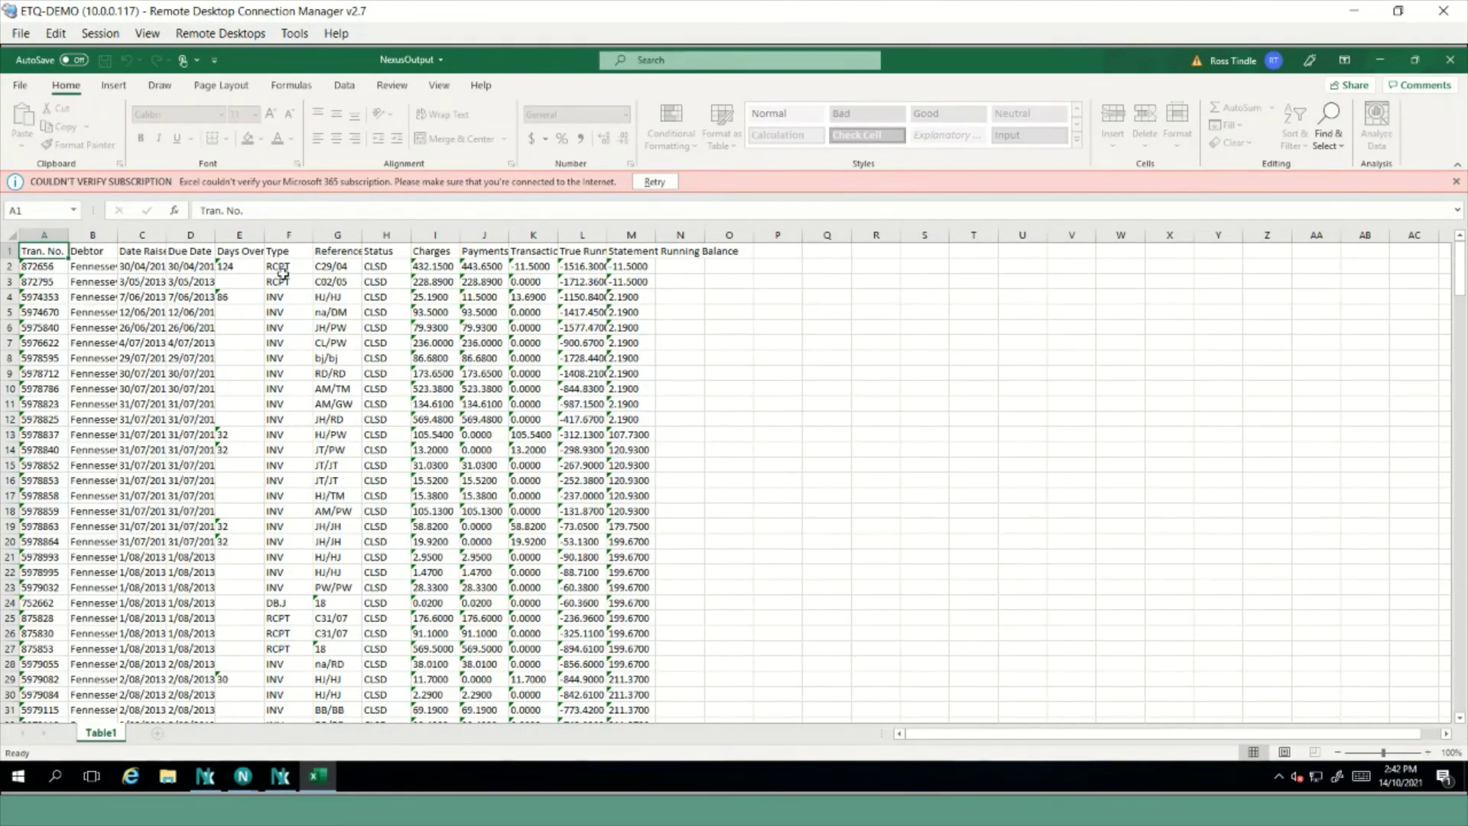
left_click(283, 270)
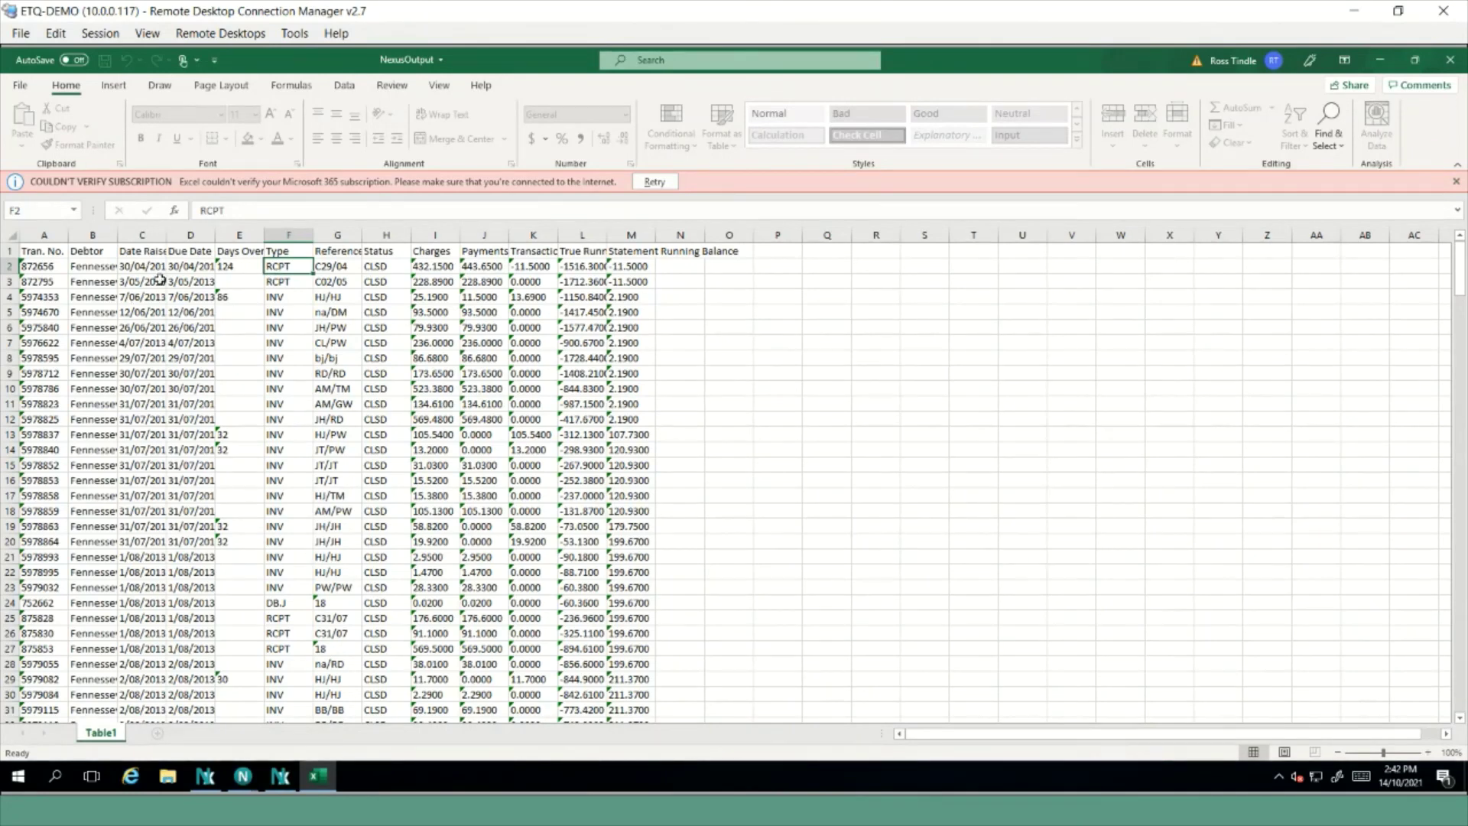
left_click(303, 249)
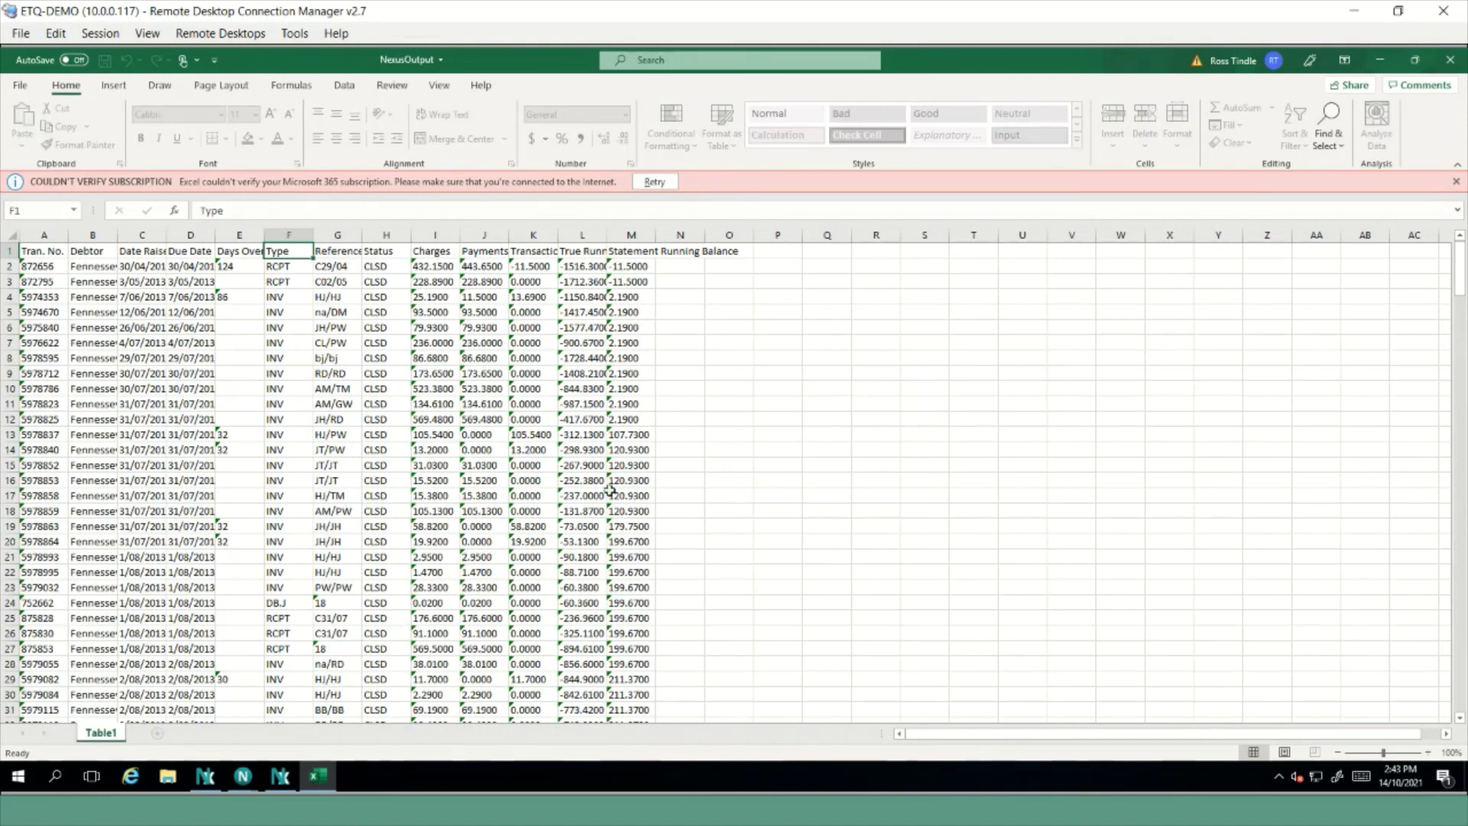
left_click(1451, 59)
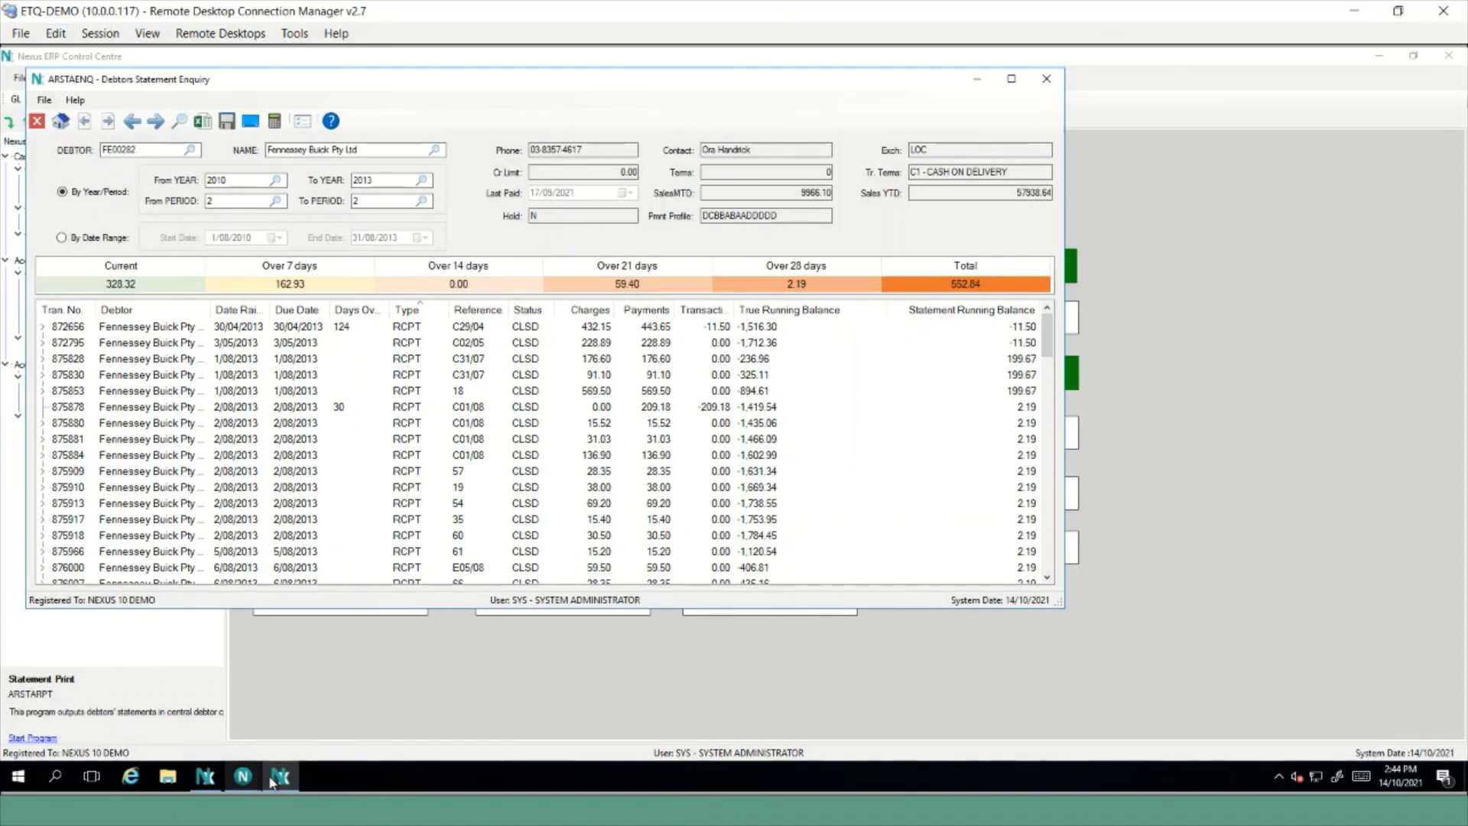
Bring up the Debtors Transaction Enquiry by date to view its layout, and return to the Debtors Statement Enquiry
mouse_move(243, 776)
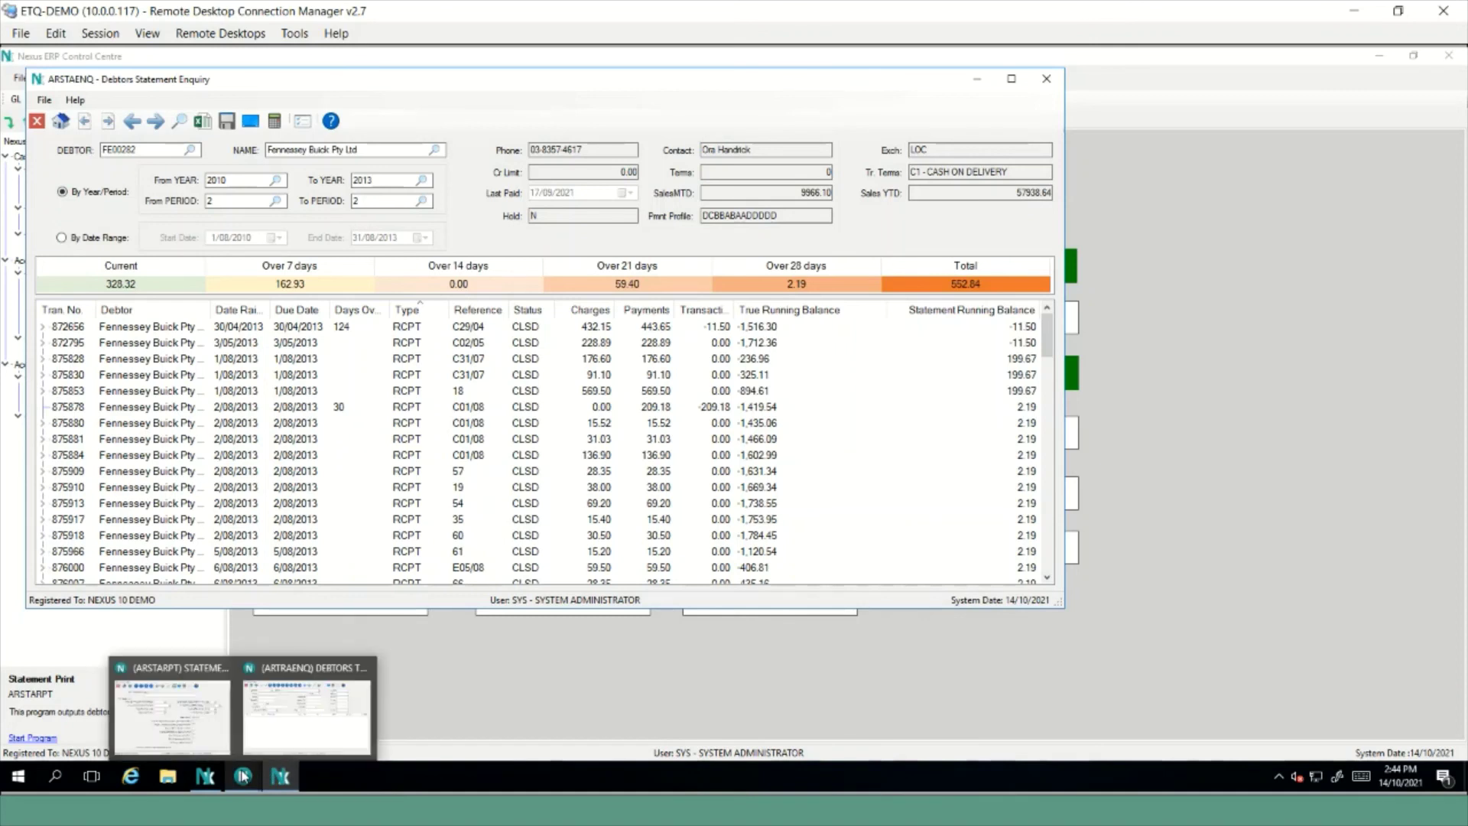
left_click(283, 722)
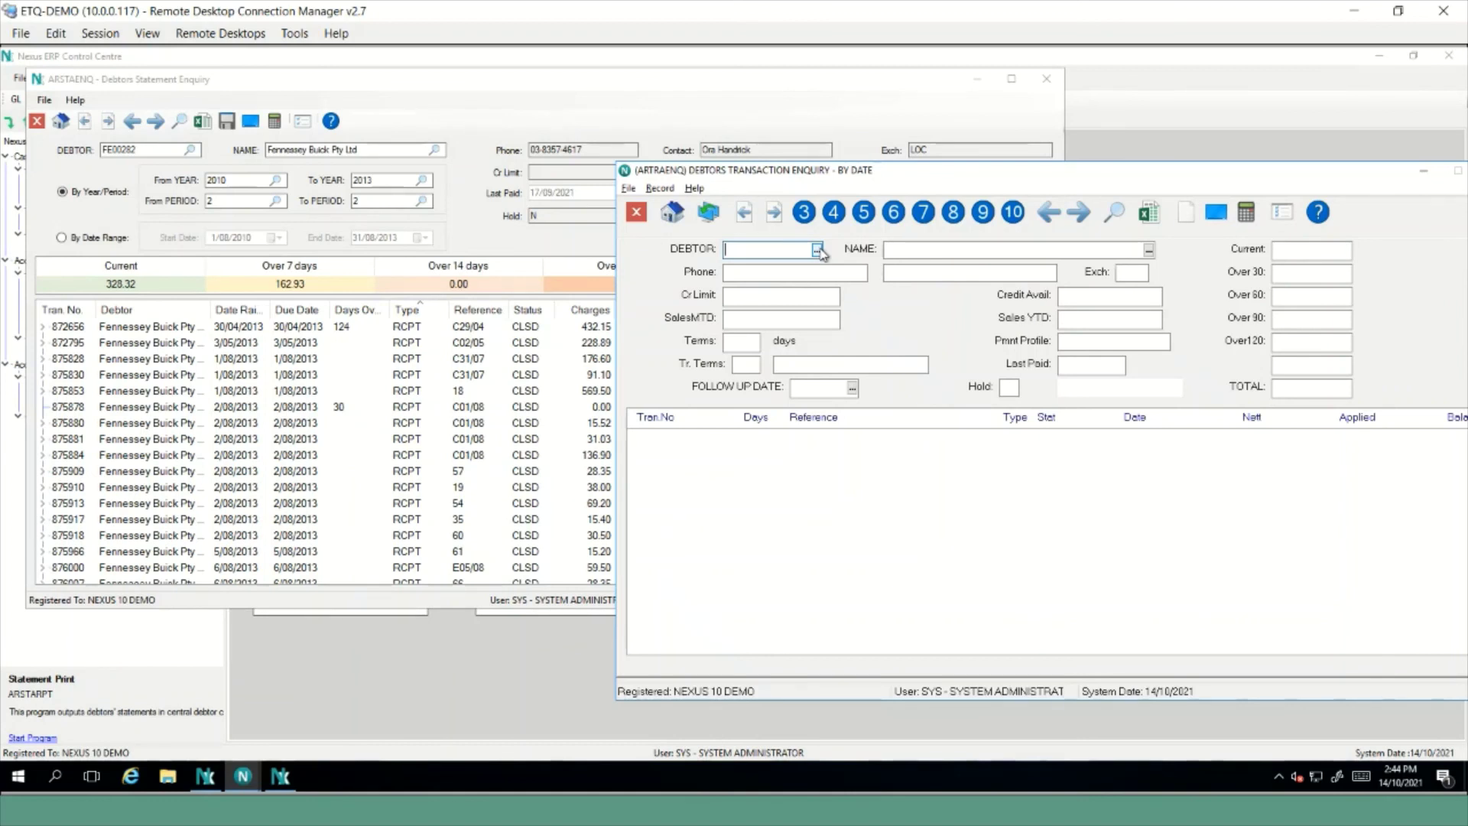
left_click(434, 83)
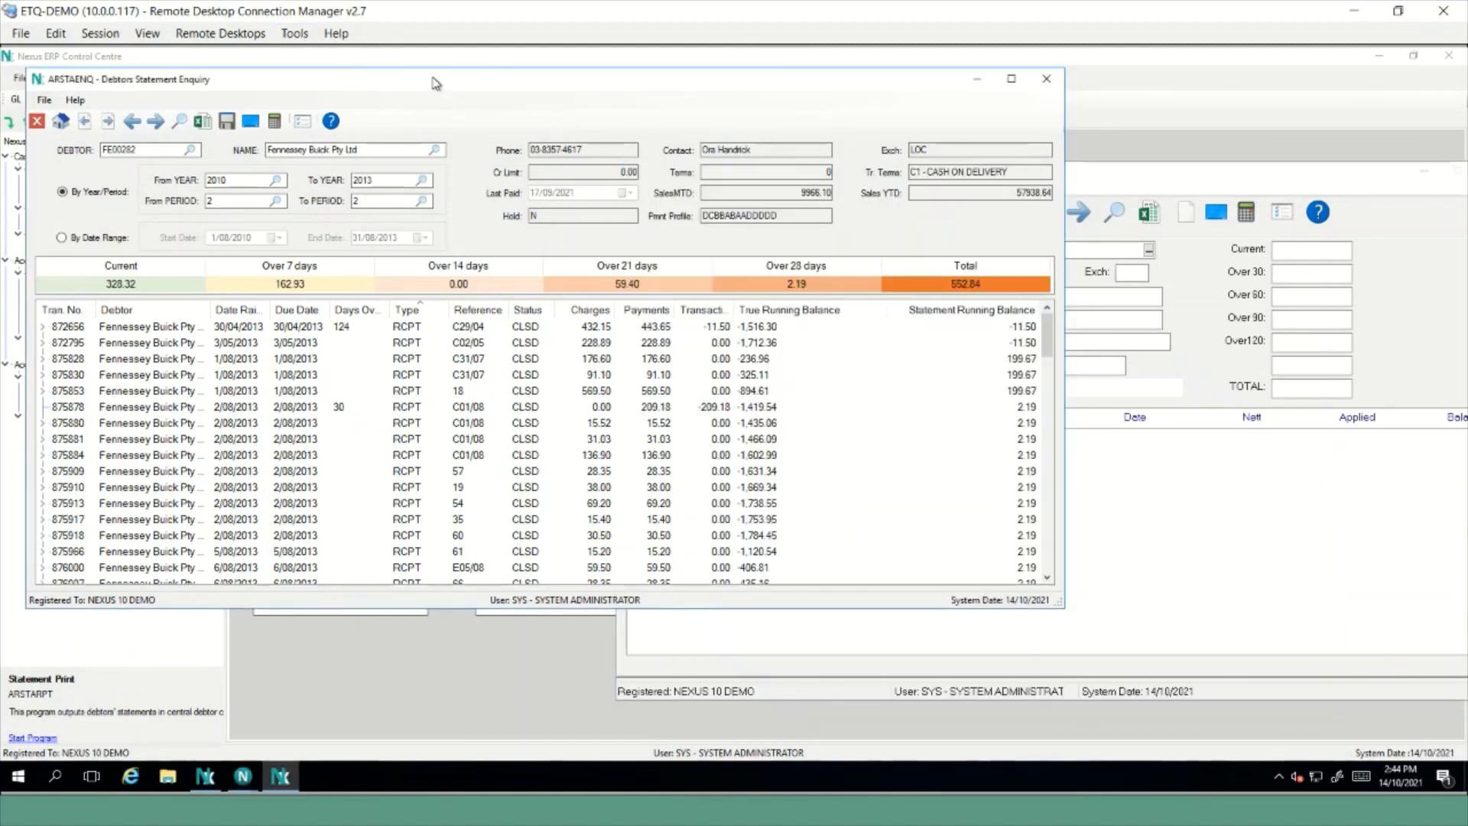